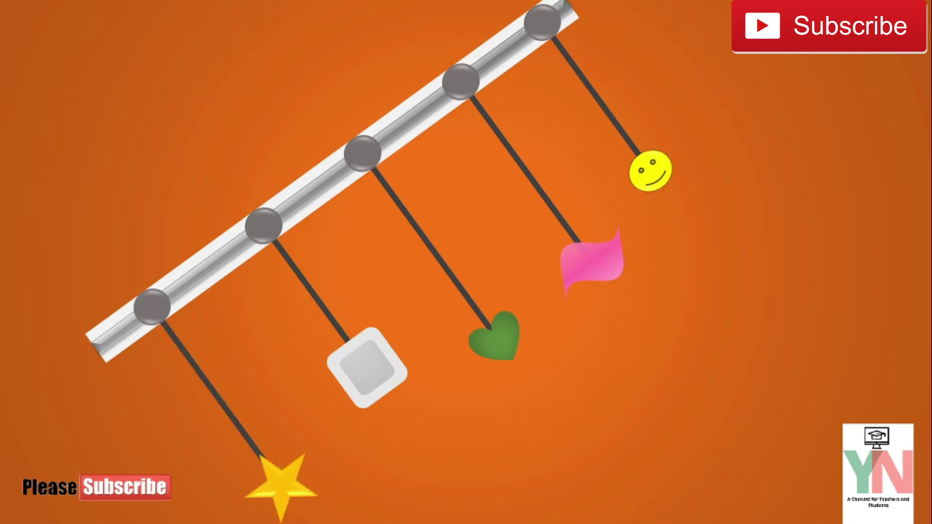
Leave the slide show and insert a new slide 4 after slide 3.
key("Escape")
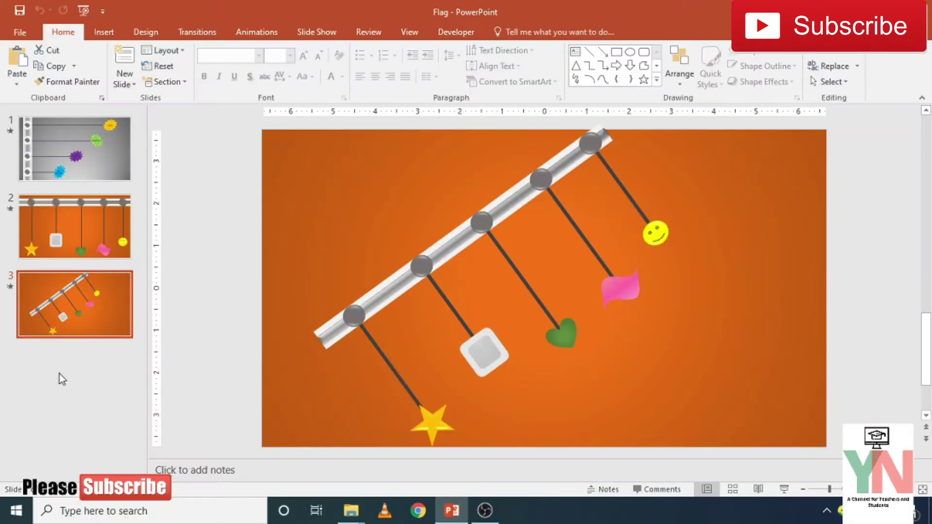
right_click(82, 320)
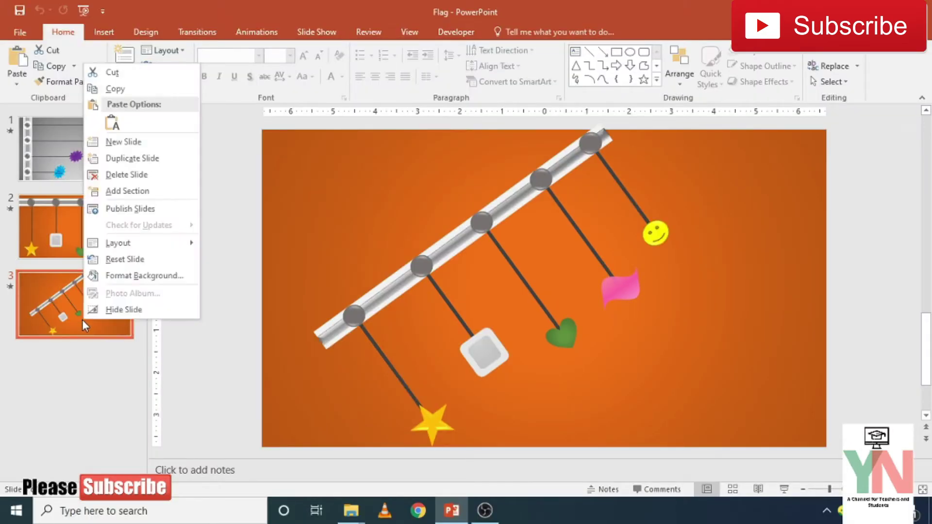
left_click(151, 141)
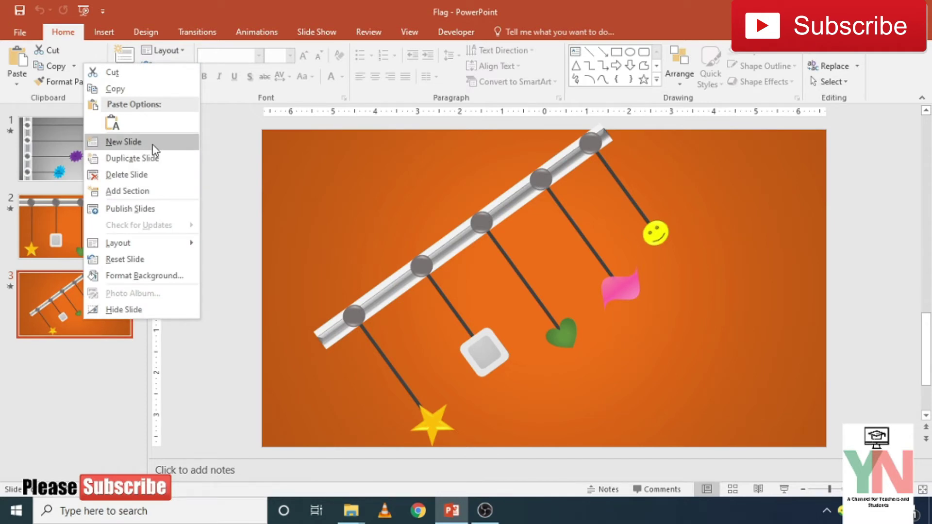
left_click(110, 395)
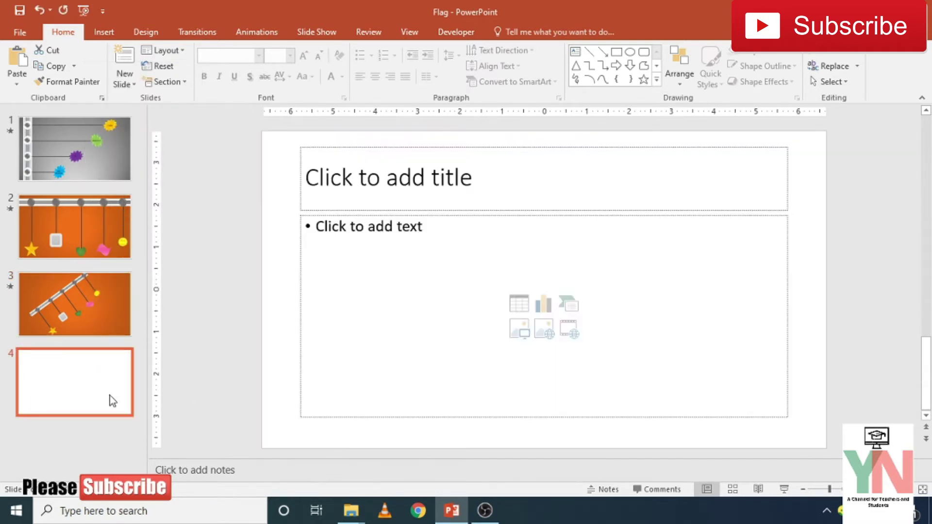
Delete the title and text placeholders from slide 4.
left_click(522, 151)
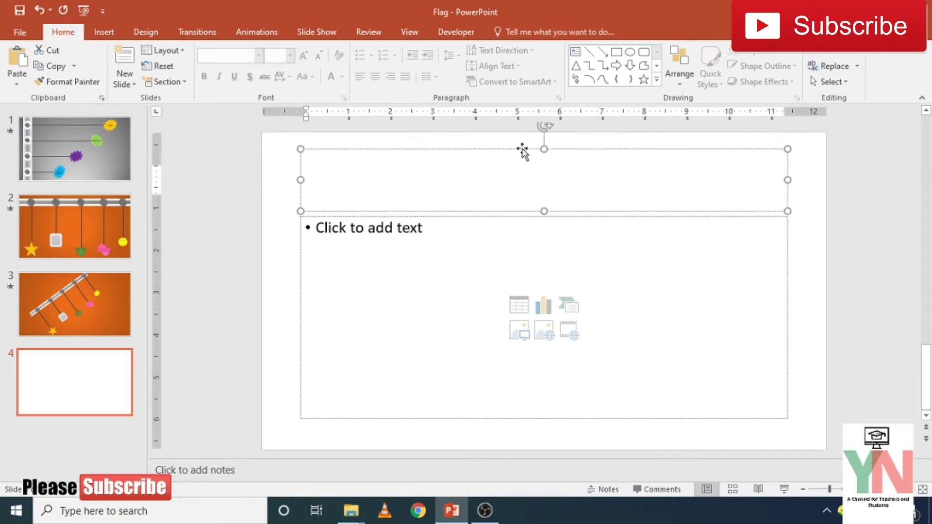
left_click(531, 152)
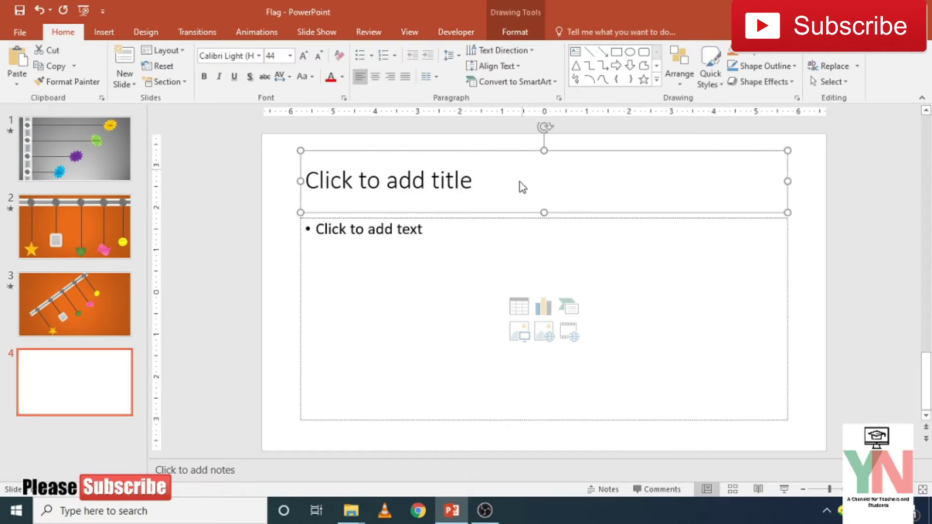
left_click(511, 218, "shift")
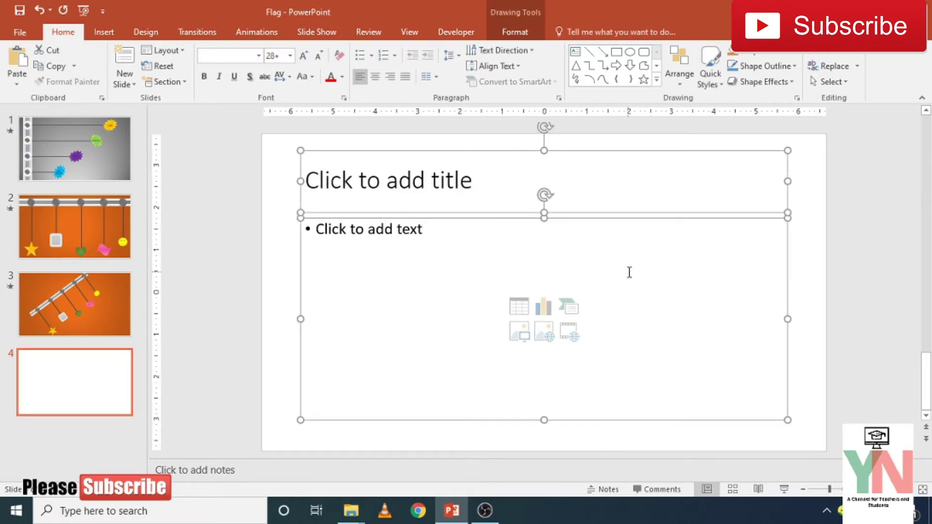
key("Delete")
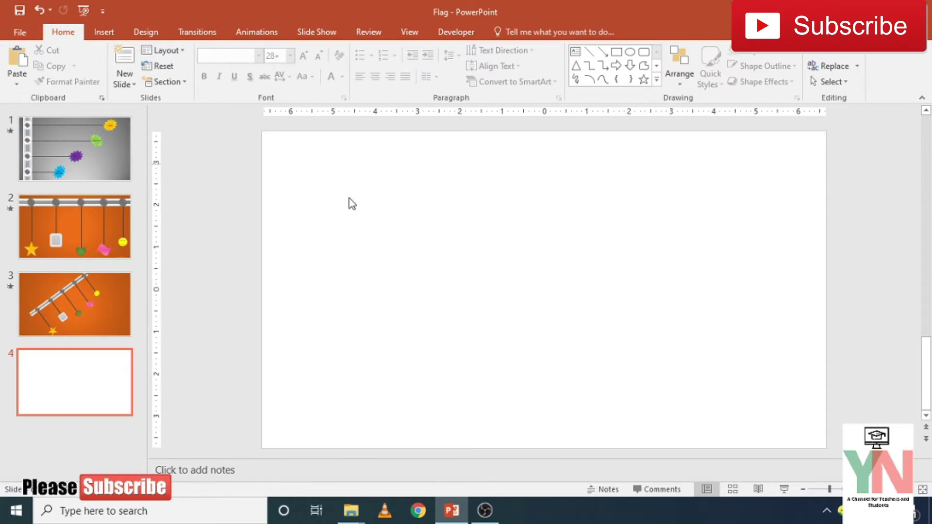
Fill slide 4's background with the Bottom Spotlight - Accent 2 gradient preset.
left_click(61, 393)
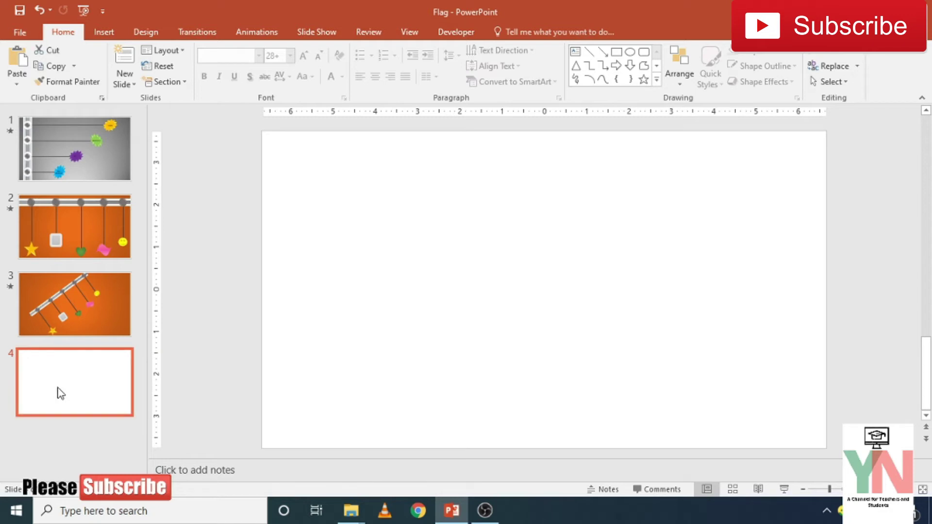
right_click(61, 393)
left_click(97, 344)
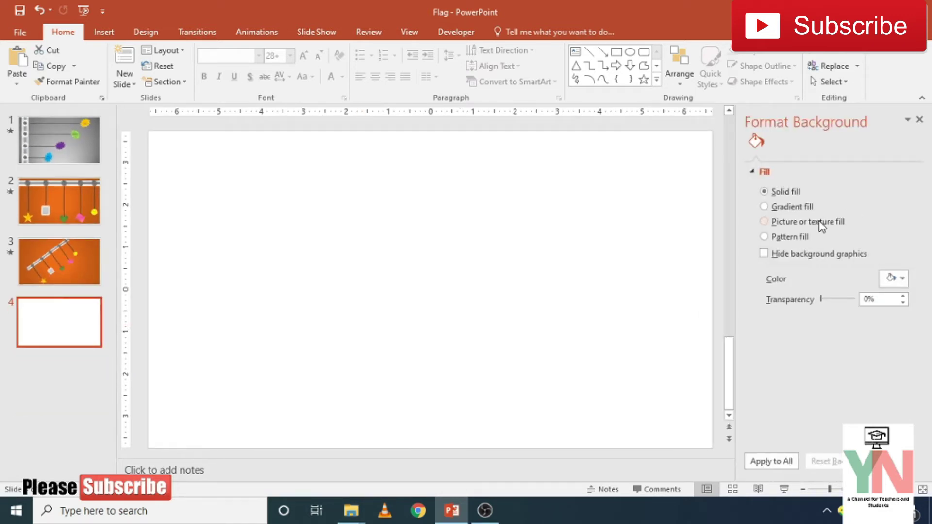
left_click(783, 207)
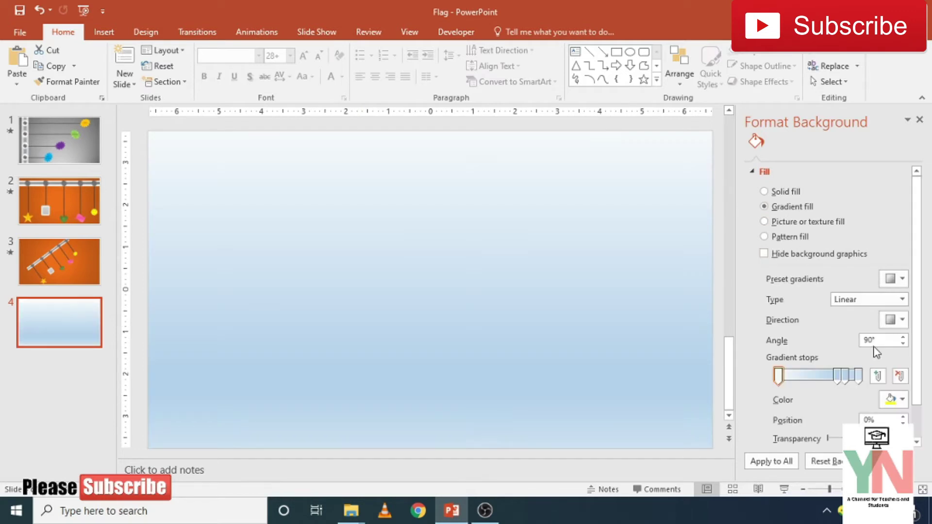
left_click(903, 284)
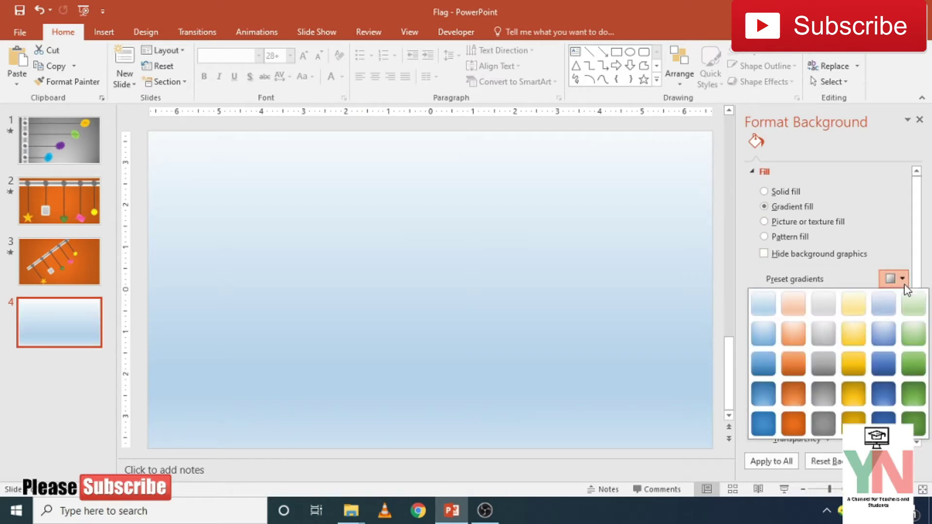
left_click(795, 395)
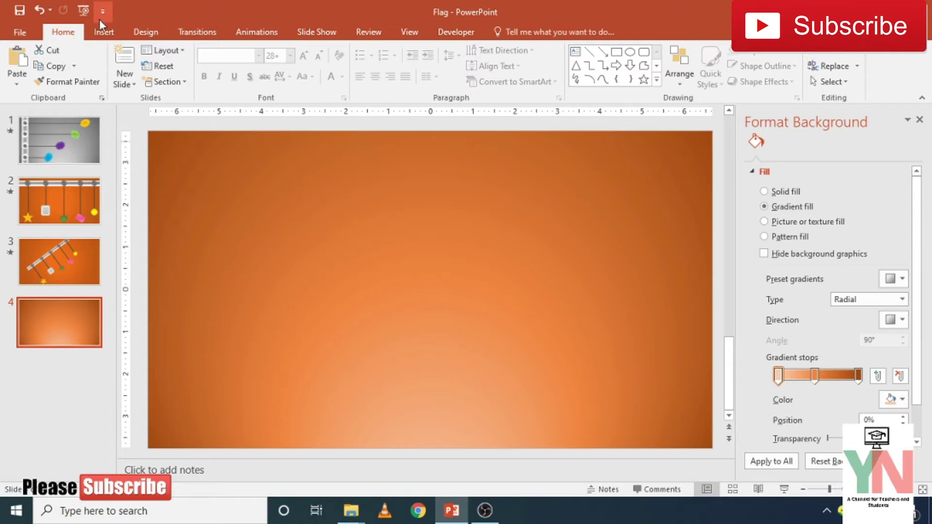
left_click(104, 34)
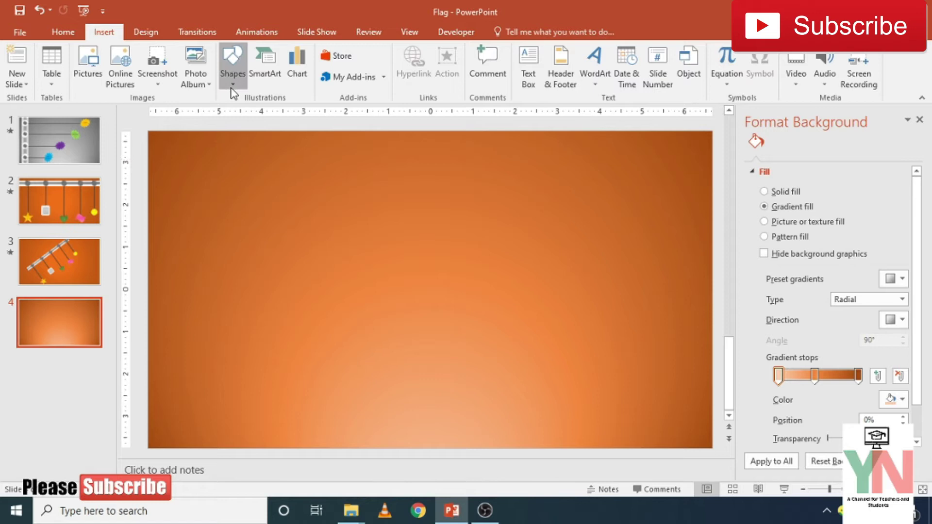
Draw a rectangle and stretch it into a full-width bar across the slide top.
left_click(233, 68)
left_click(227, 184)
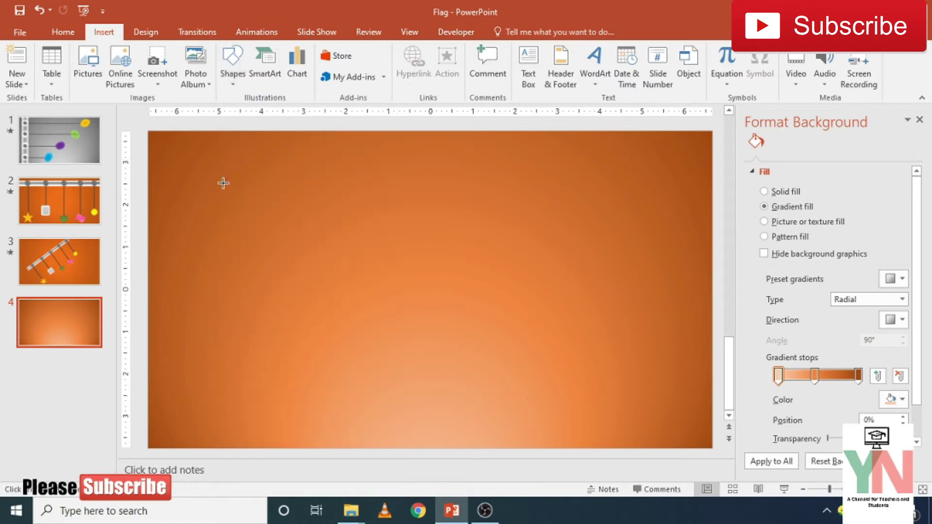
left_click_drag(153, 152, 197, 196)
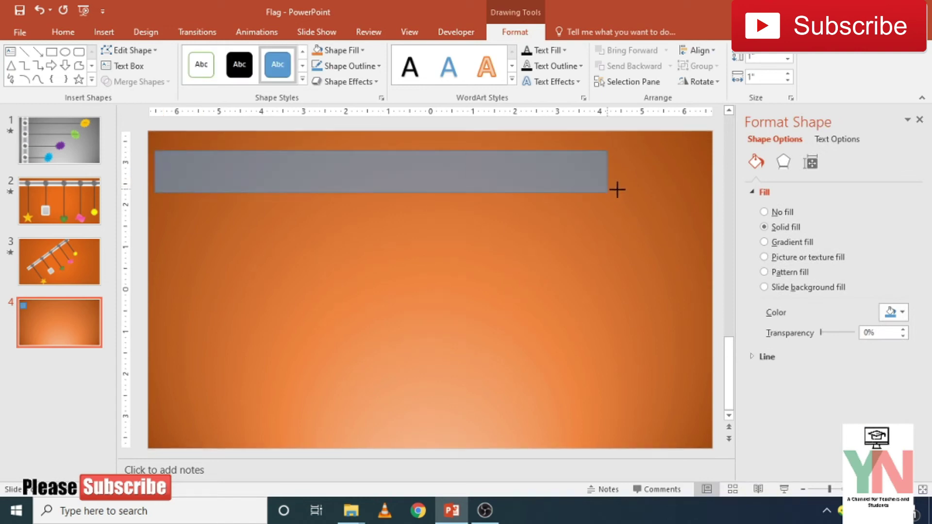
left_click_drag(268, 176, 708, 195)
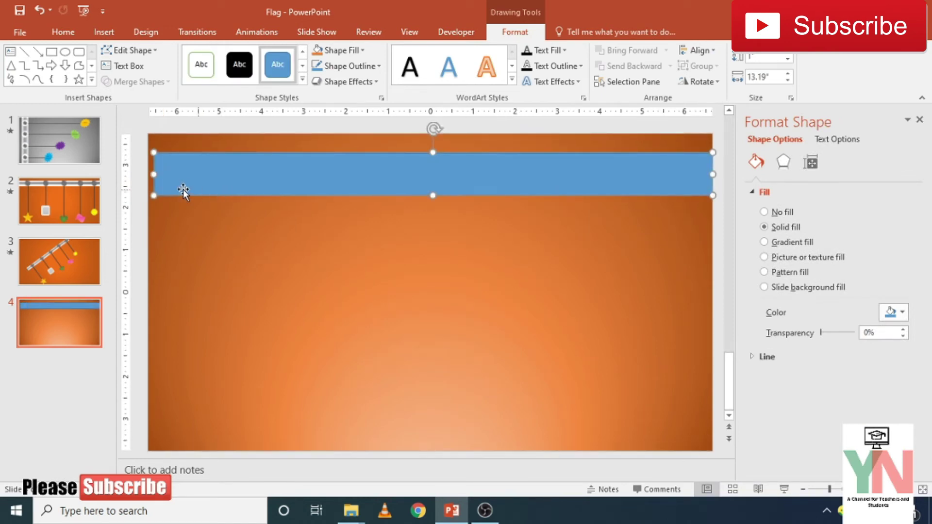
left_click_drag(152, 173, 147, 175)
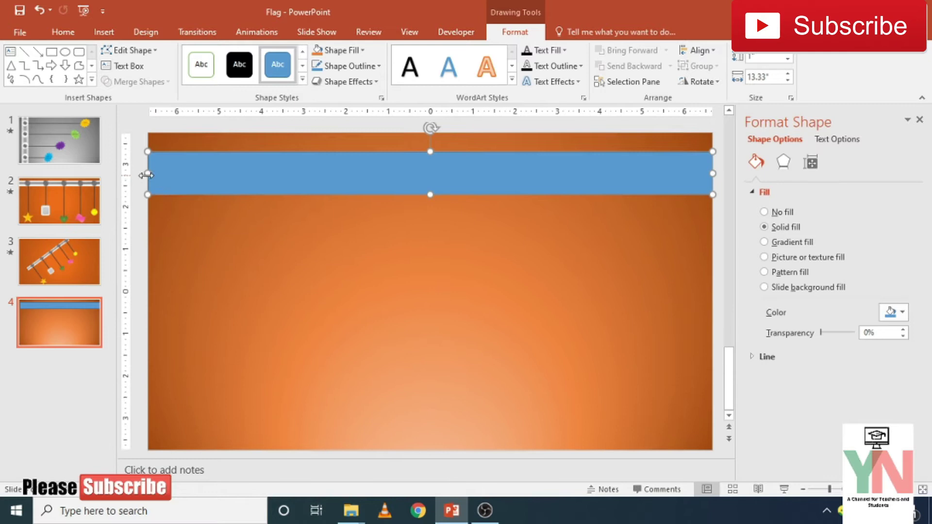
Fill the bar light grey and set its outline to No Outline.
right_click(552, 183)
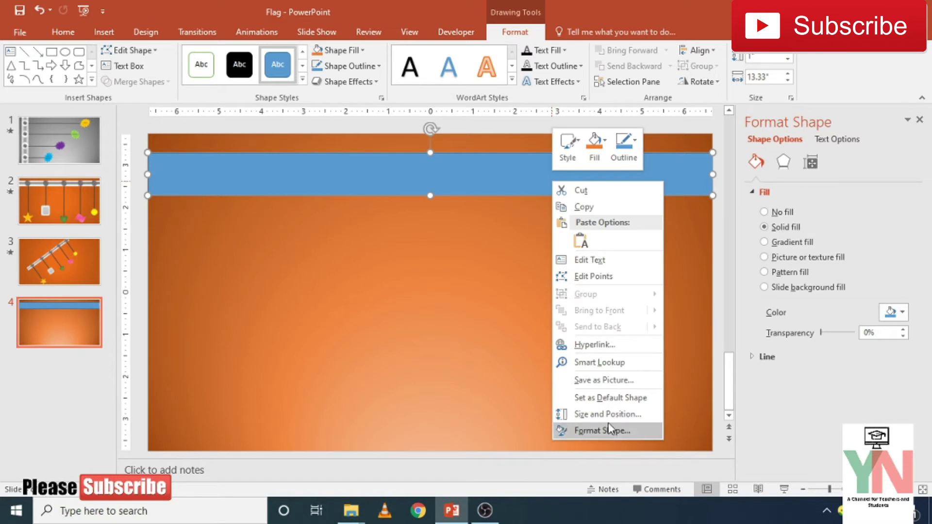
left_click(902, 312)
left_click(902, 312)
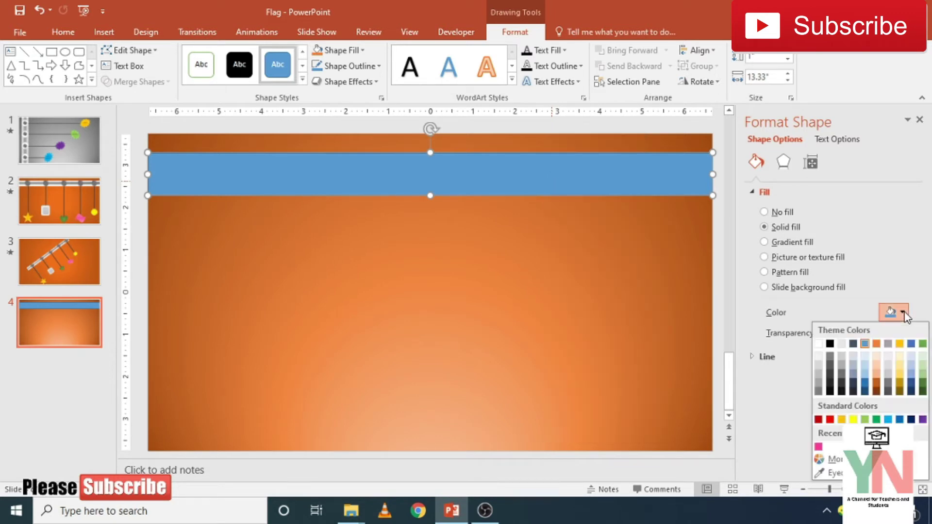
left_click(819, 367)
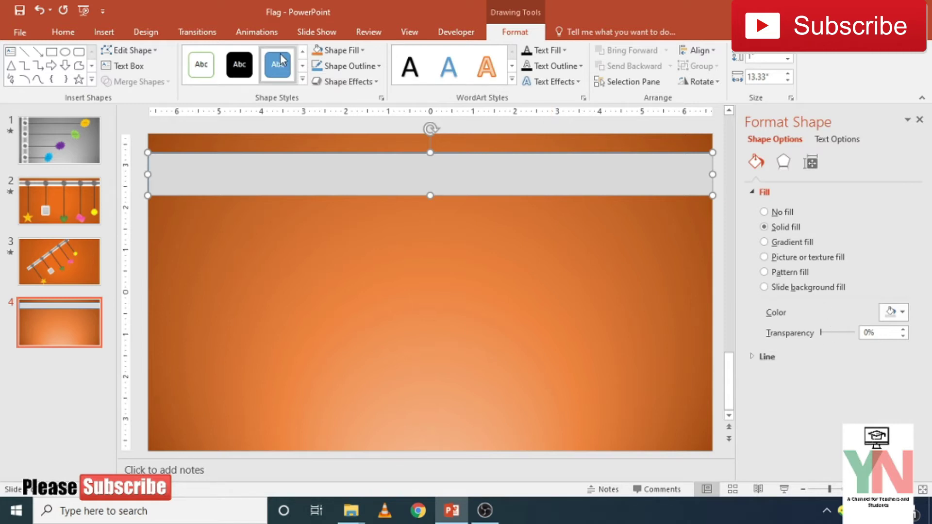
left_click(359, 66)
left_click(341, 213)
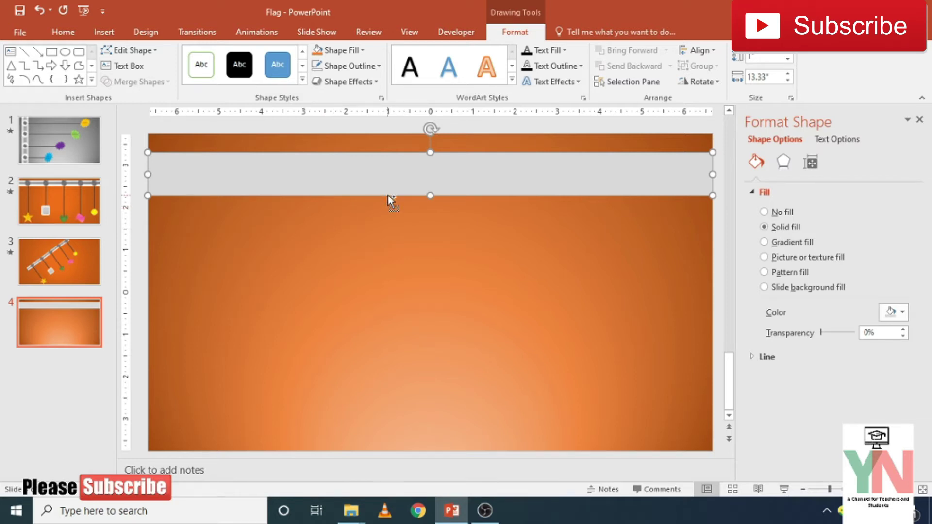
Copy the bar as a thin strip, fill it dark grey with no outline, and move it onto the grey bar.
left_click_drag(388, 195, 393, 262)
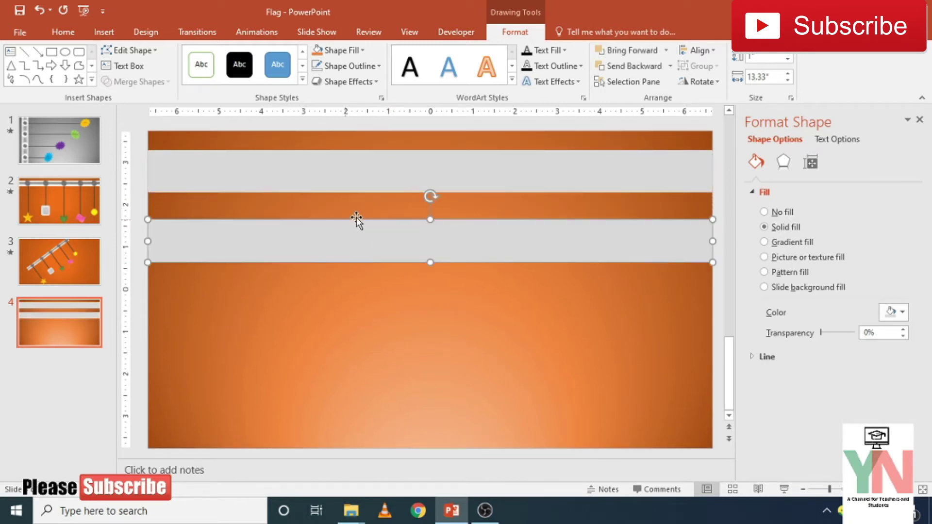
left_click_drag(430, 219, 430, 247)
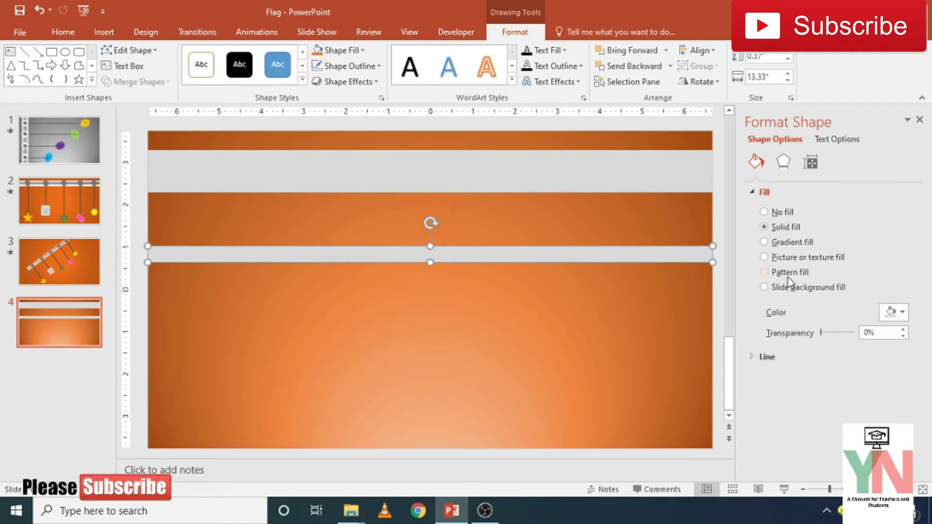
left_click(903, 313)
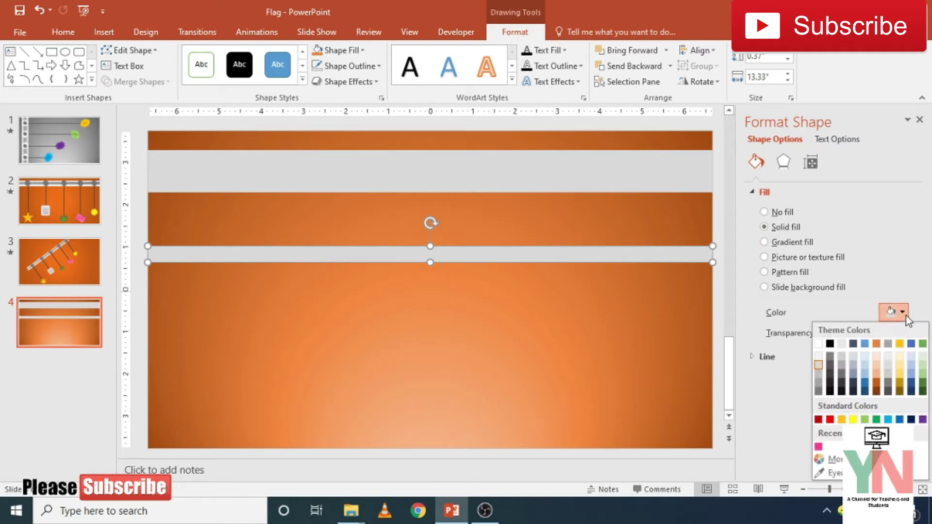
left_click(830, 375)
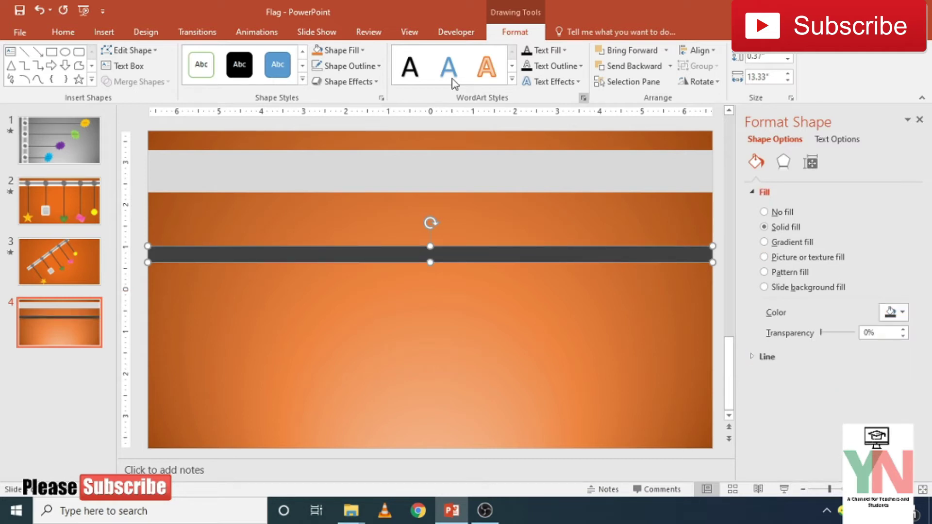
left_click(350, 66)
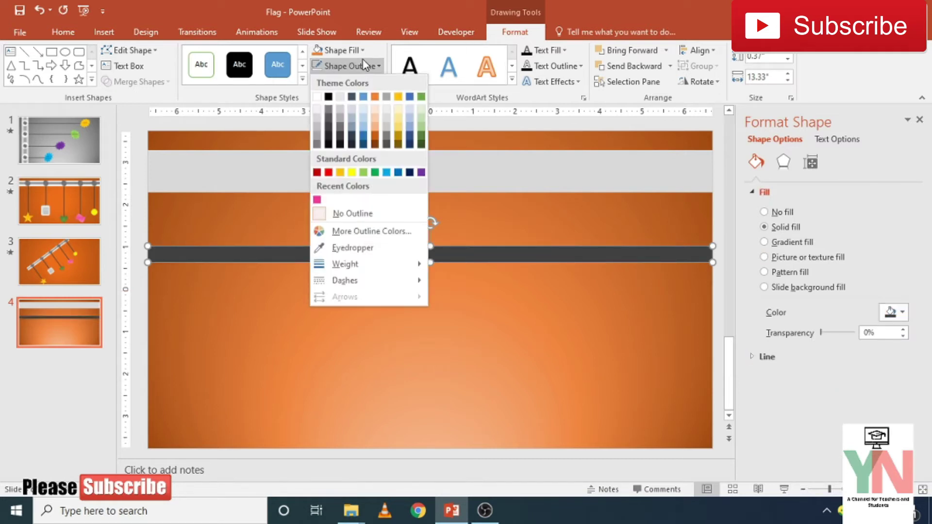
left_click(349, 212)
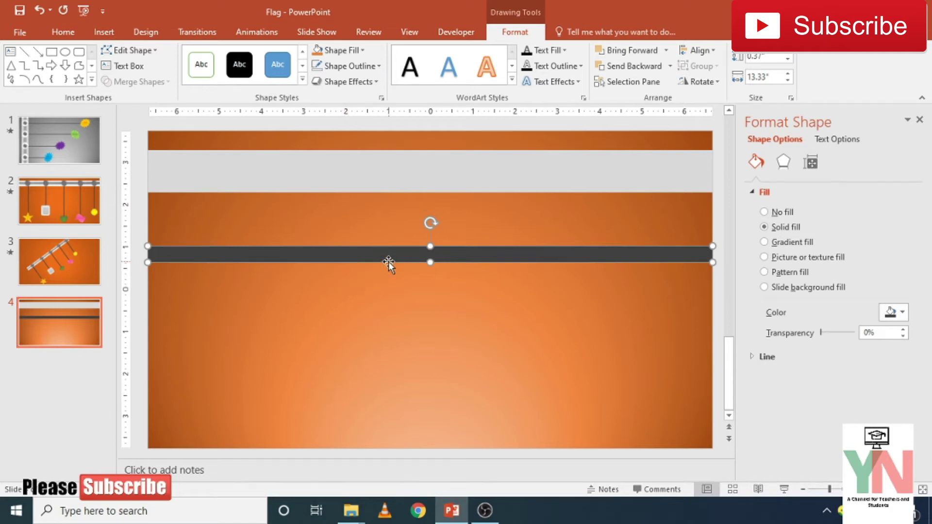
left_click_drag(389, 261, 390, 174)
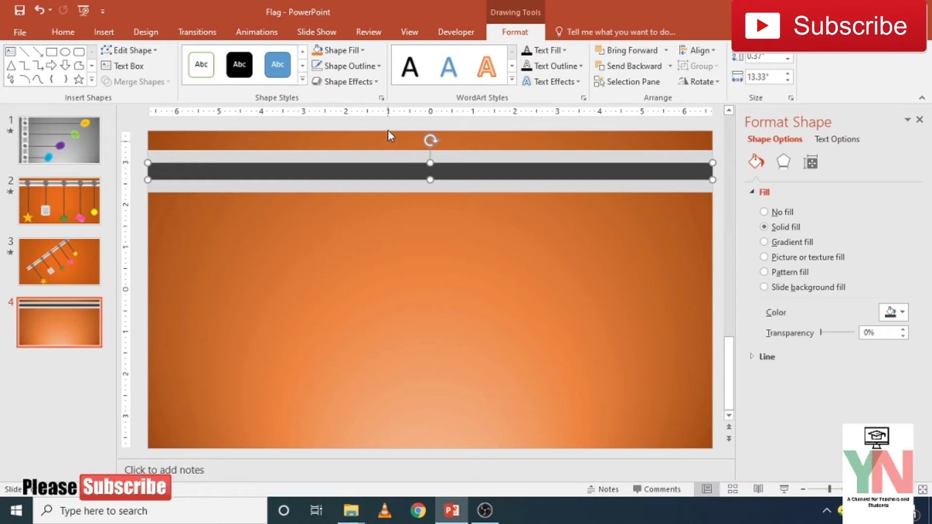
Apply a bevel preset effect to both the dark strip and the light grey bar.
left_click(375, 82)
mouse_move(356, 106)
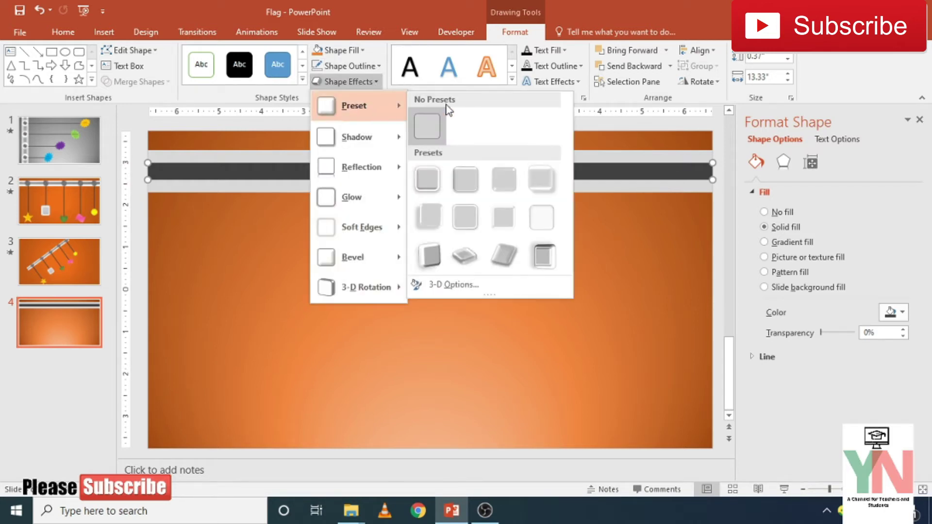
left_click(502, 183)
left_click(429, 193)
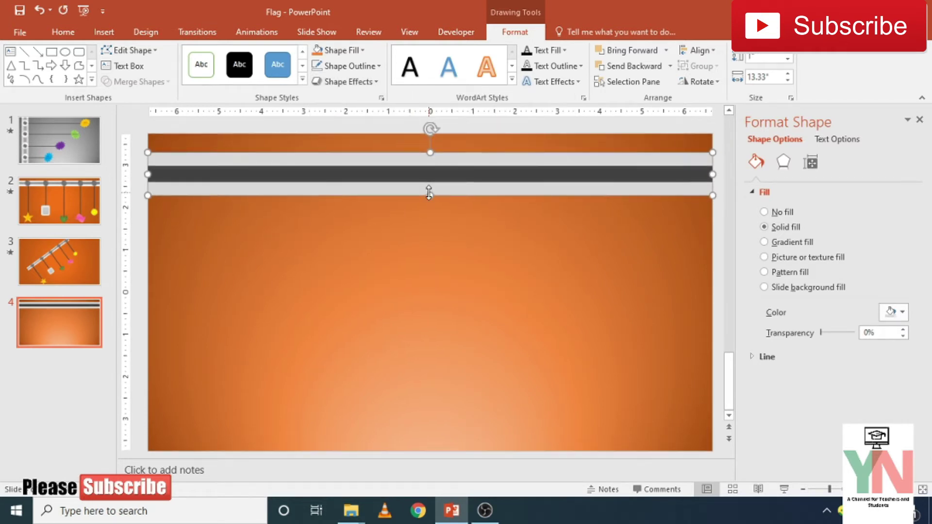
left_click(372, 83)
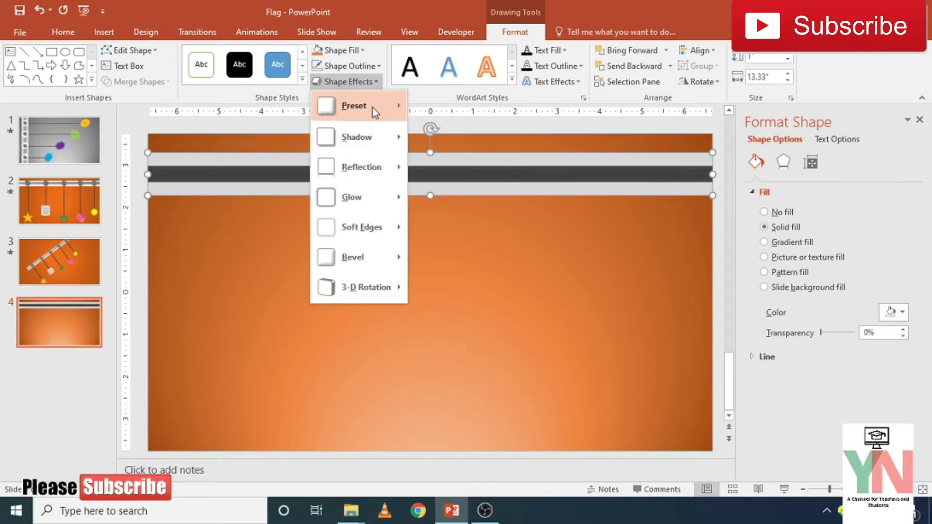
mouse_move(354, 106)
left_click(504, 186)
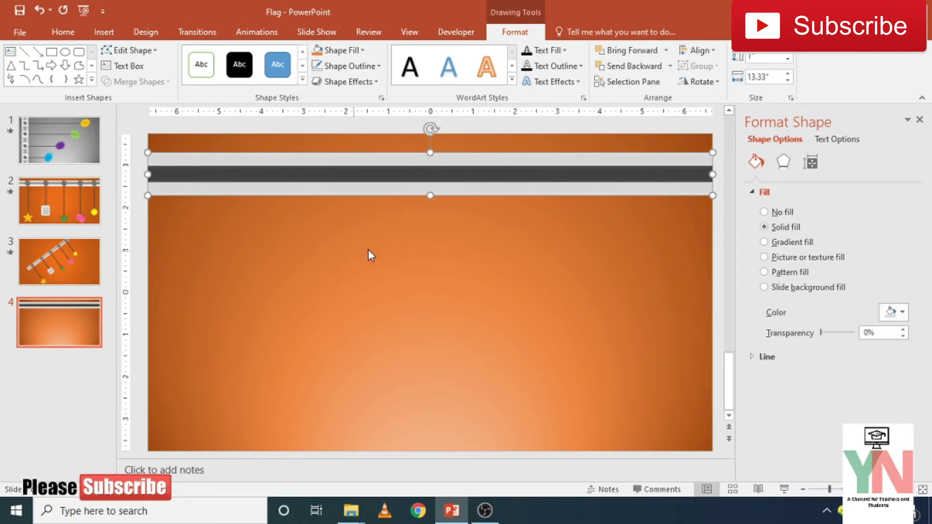
Move the rail band up toward the top of the slide and select the dark stripe.
left_click_drag(428, 194, 430, 155)
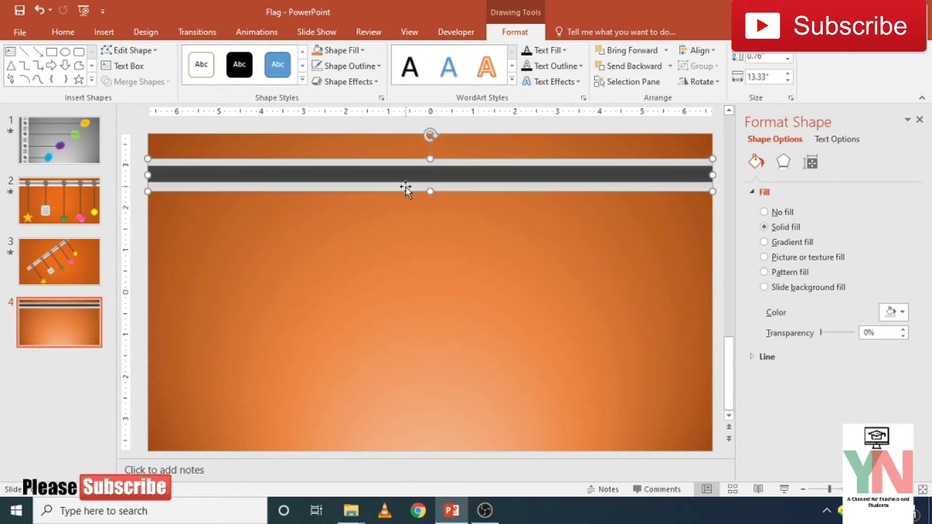
key("ctrl+z")
key("ctrl+z")
key("ctrl+z")
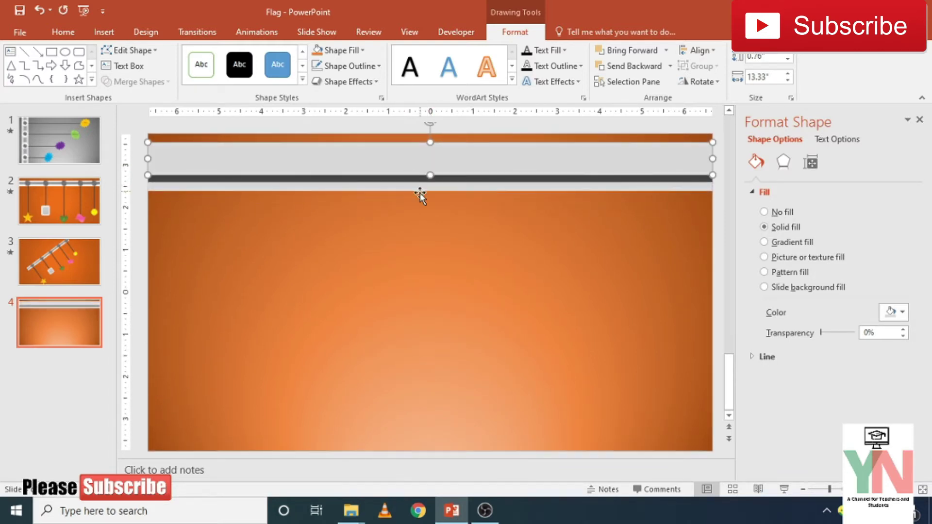
key("ctrl+z")
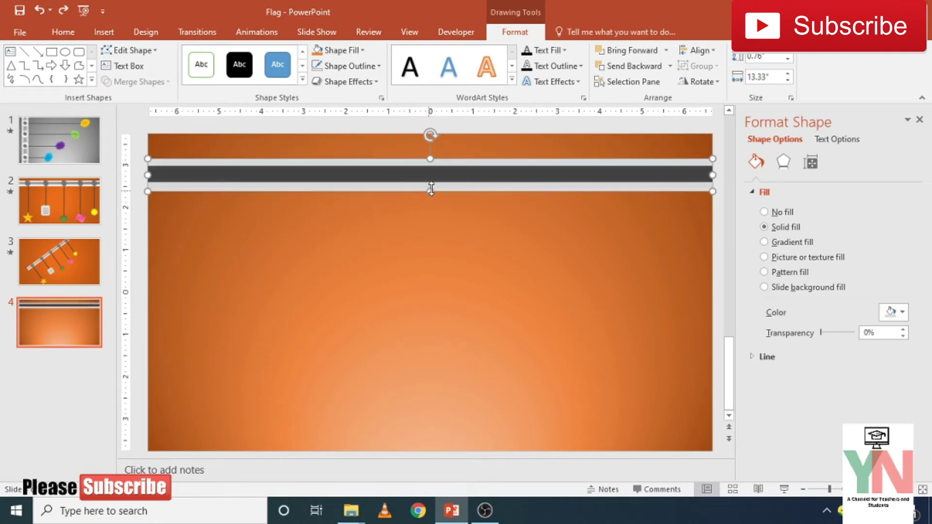
left_click_drag(450, 185, 451, 176)
left_click(432, 166)
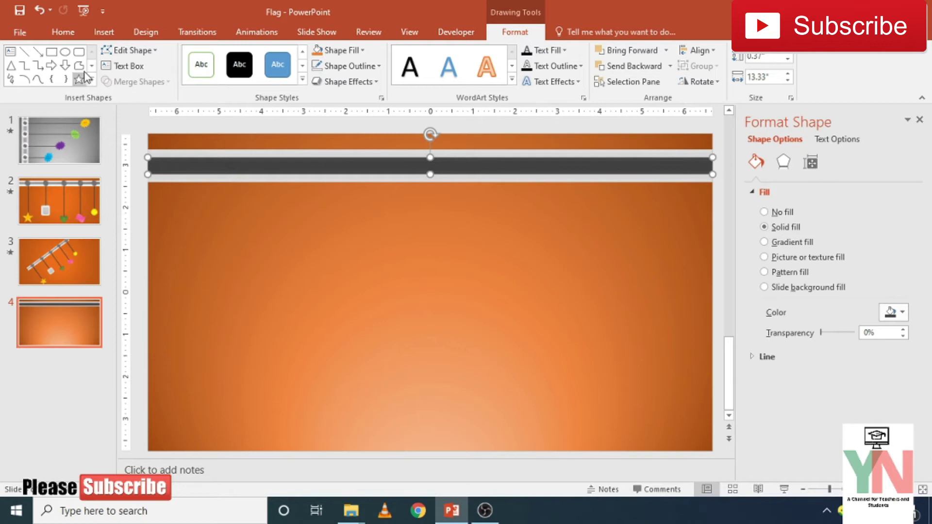
Draw a 4½ pt dark grey vertical line from the rail down to 5.09" long.
left_click(26, 52)
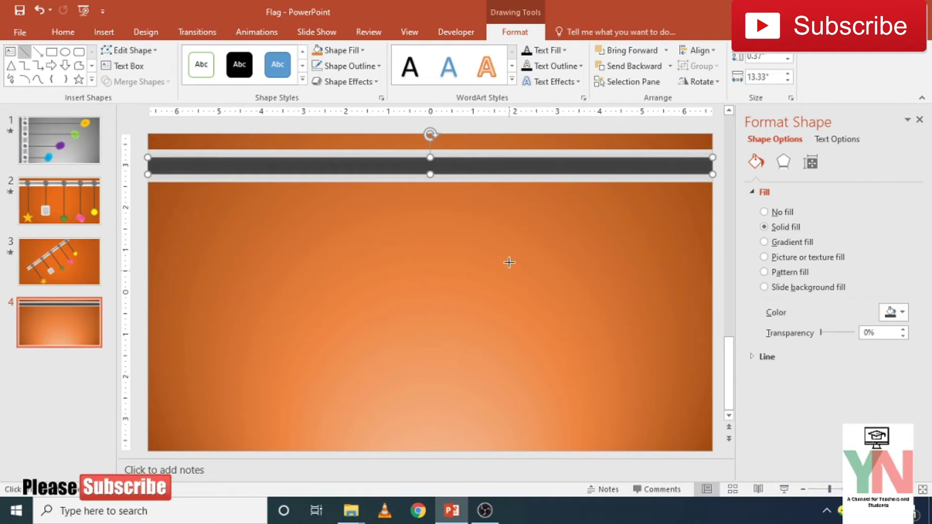
mouse_move(510, 203)
left_mouse_down()
mouse_move(553, 247)
mouse_move(504, 336)
mouse_move(509, 363)
left_mouse_up()
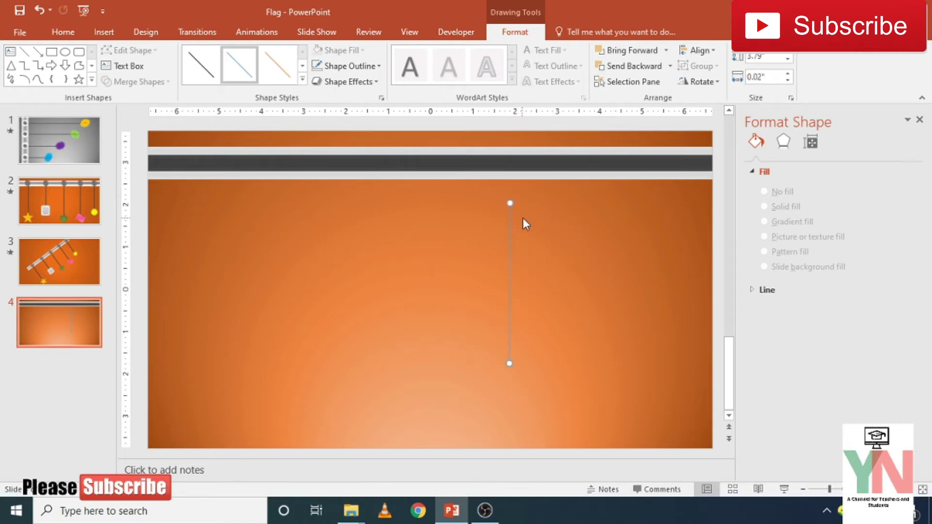
left_click(200, 65)
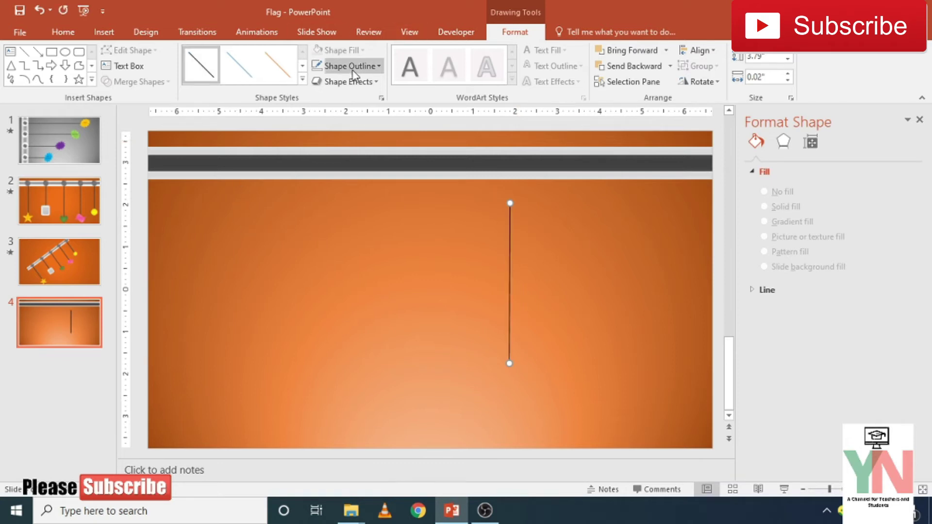
left_click(378, 66)
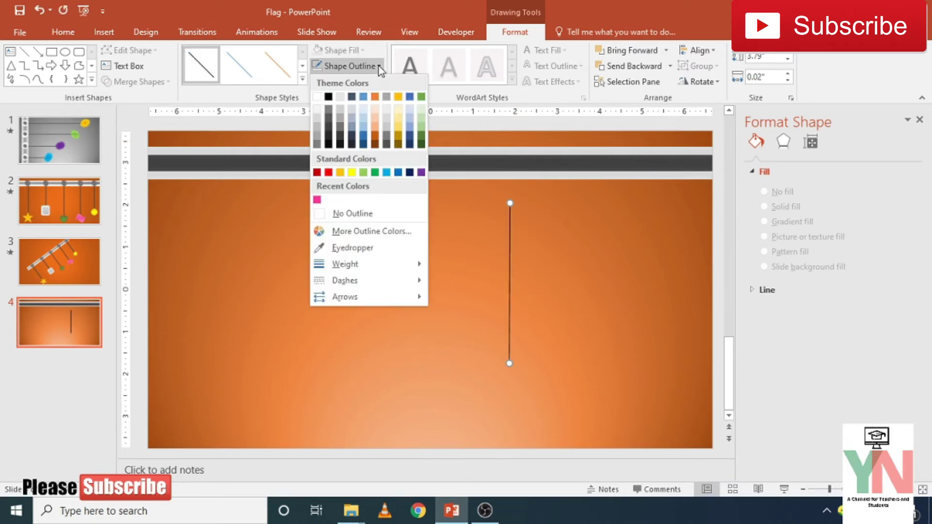
mouse_move(345, 264)
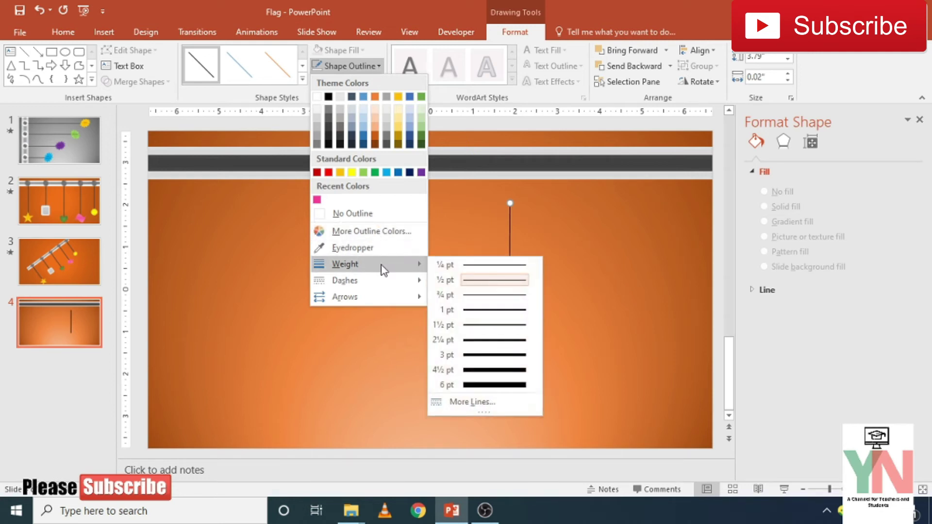
left_click(497, 372)
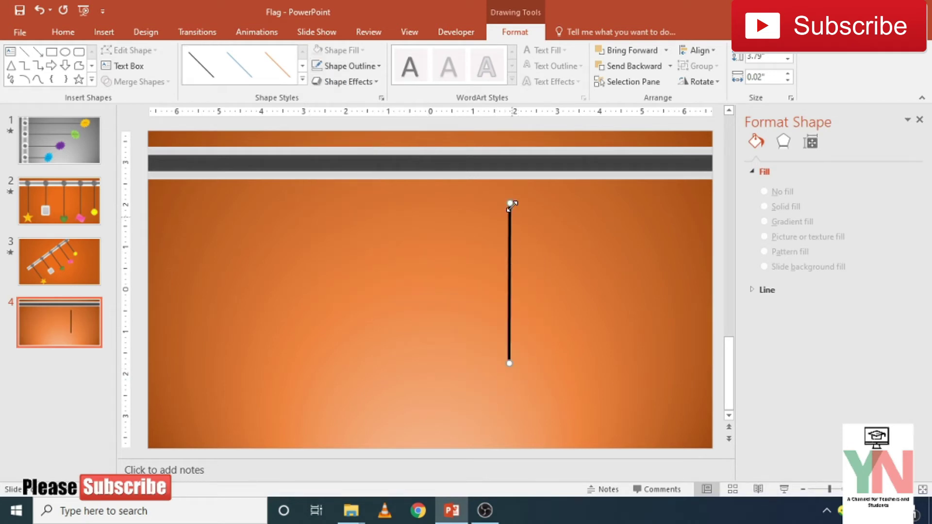
left_click_drag(509, 201, 507, 179)
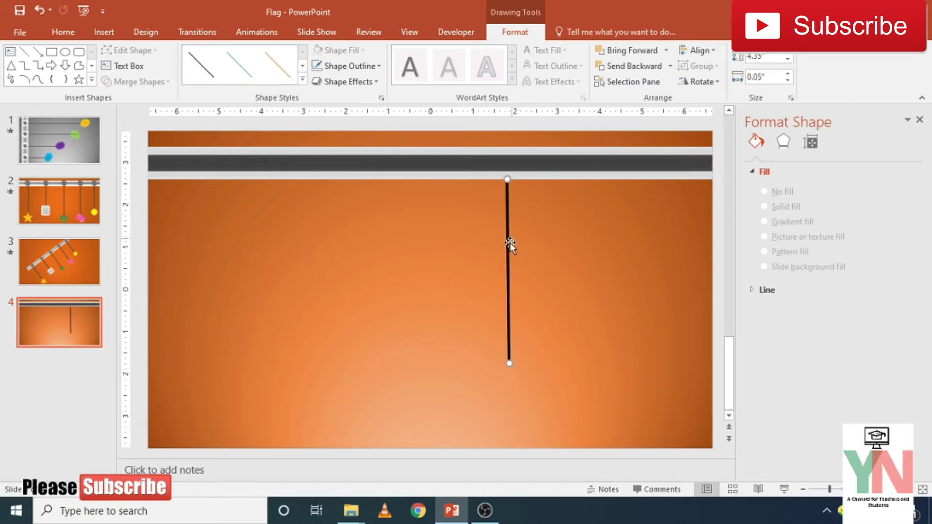
left_click(379, 66)
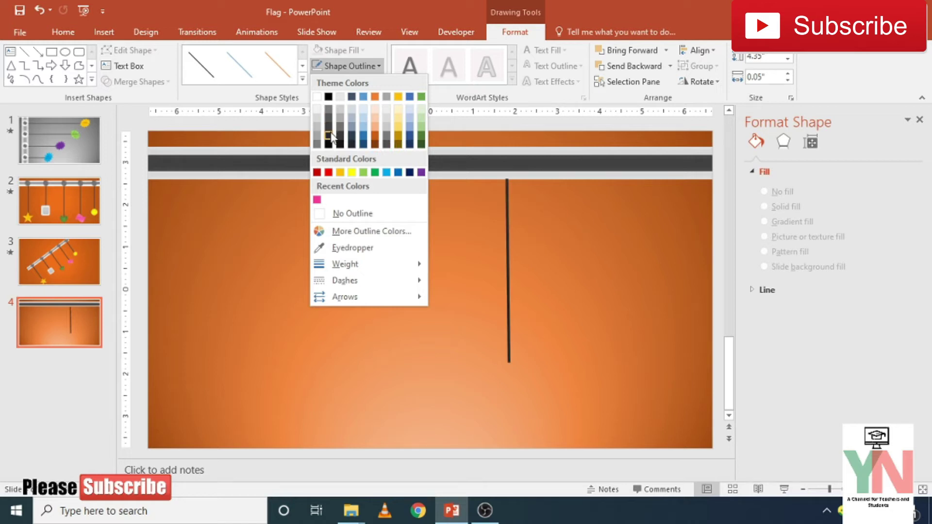
left_click(330, 128)
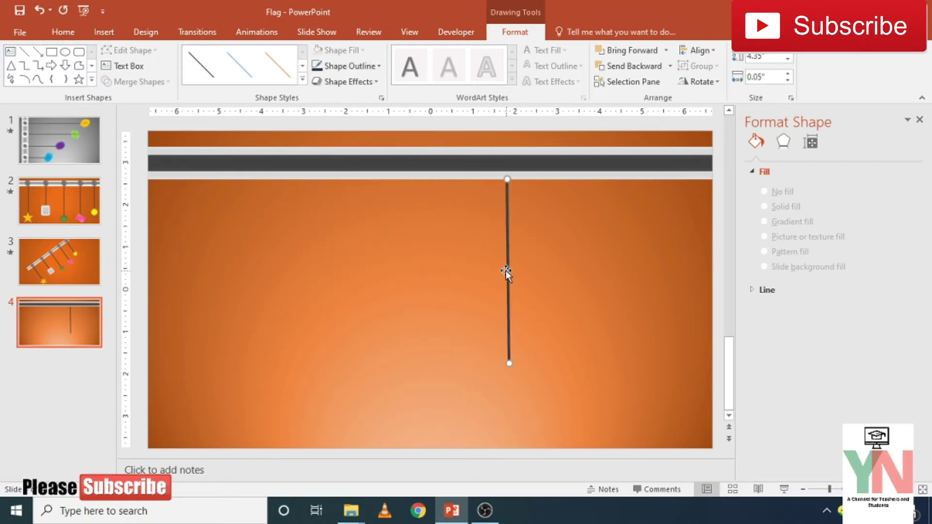
left_click_drag(509, 364, 506, 394)
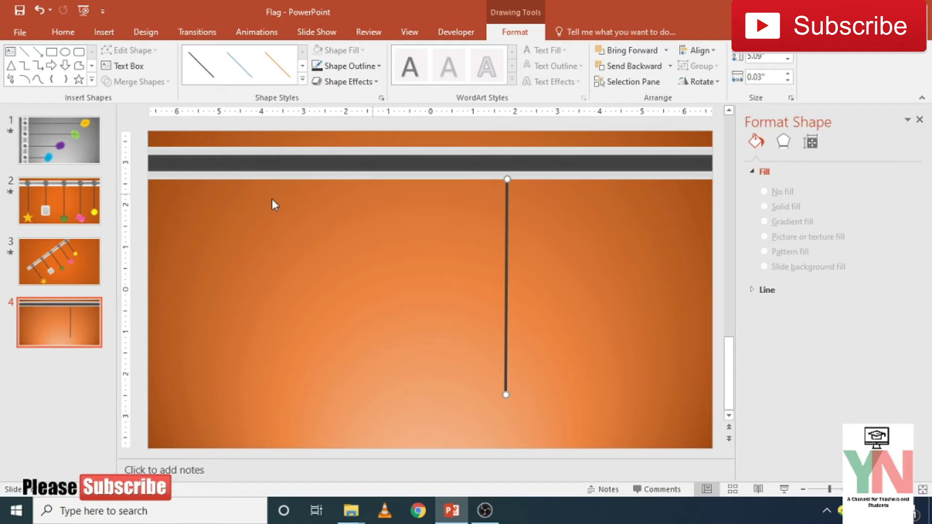
Draw a circle left of the hanging line with no outline and a light grey fill.
left_click(61, 53)
left_click_drag(304, 218, 348, 261)
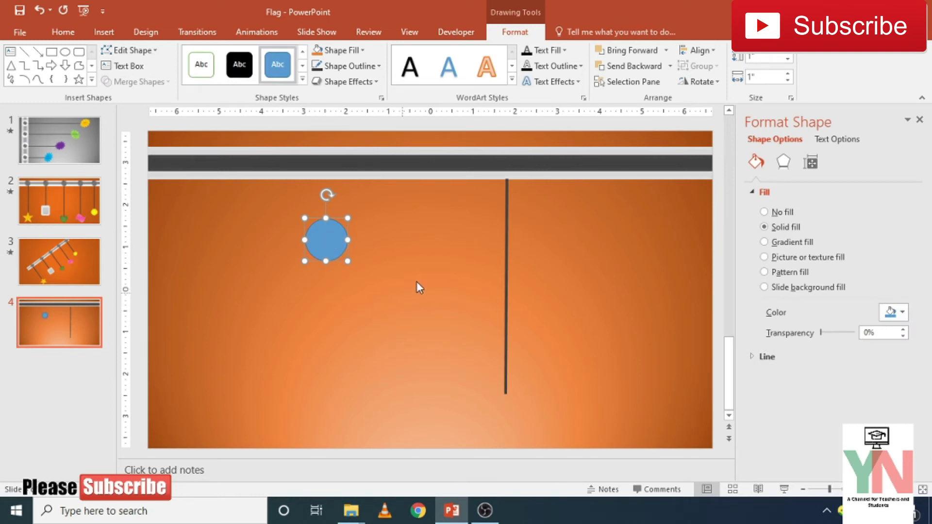
left_click(379, 66)
left_click(355, 214)
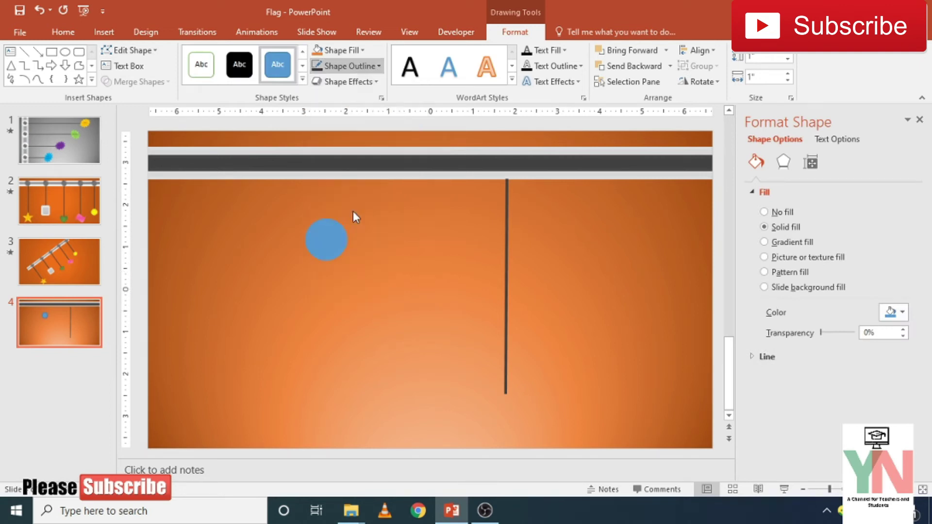
left_click(343, 239)
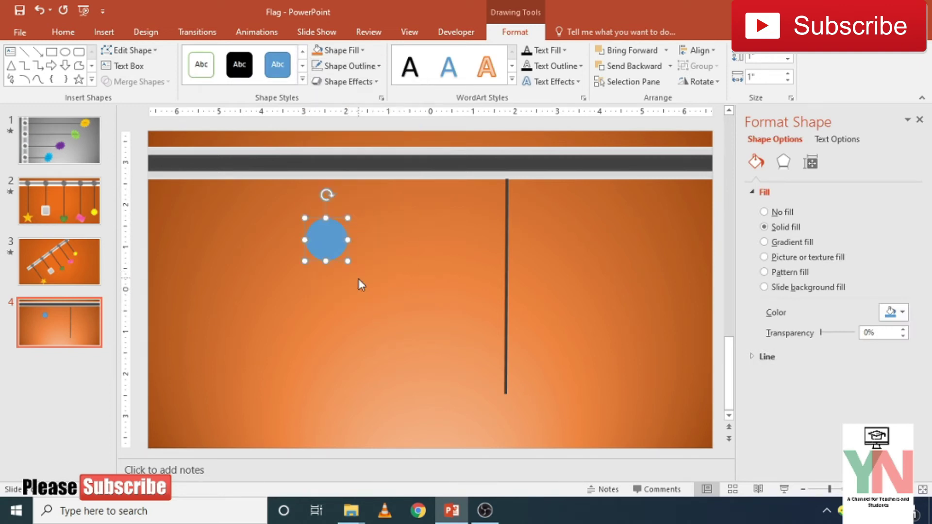
left_click(361, 50)
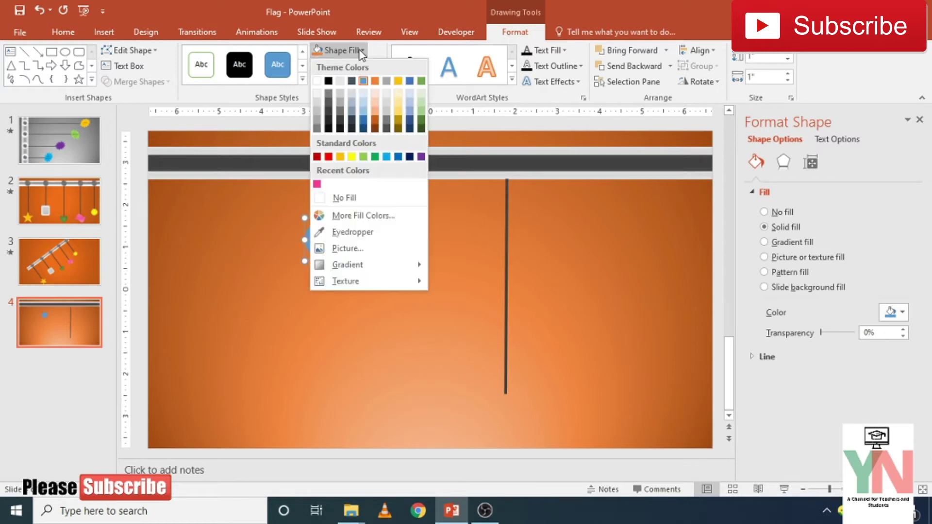
left_click(341, 83)
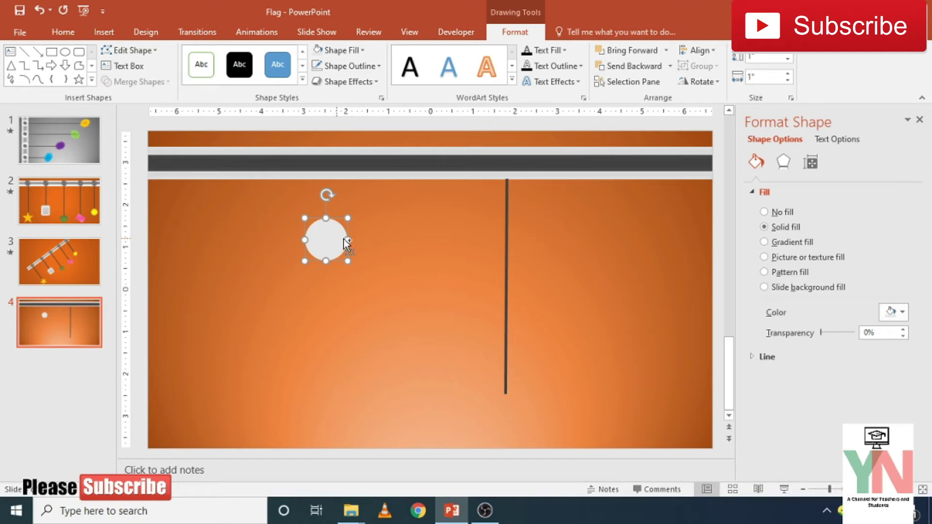
Duplicate the circle to its right and fill the copy dark grey.
mouse_move(335, 238)
left_mouse_down("ctrl")
mouse_move(414, 240)
mouse_move(416, 231)
mouse_move(364, 236)
mouse_move(399, 239)
left_mouse_up("ctrl")
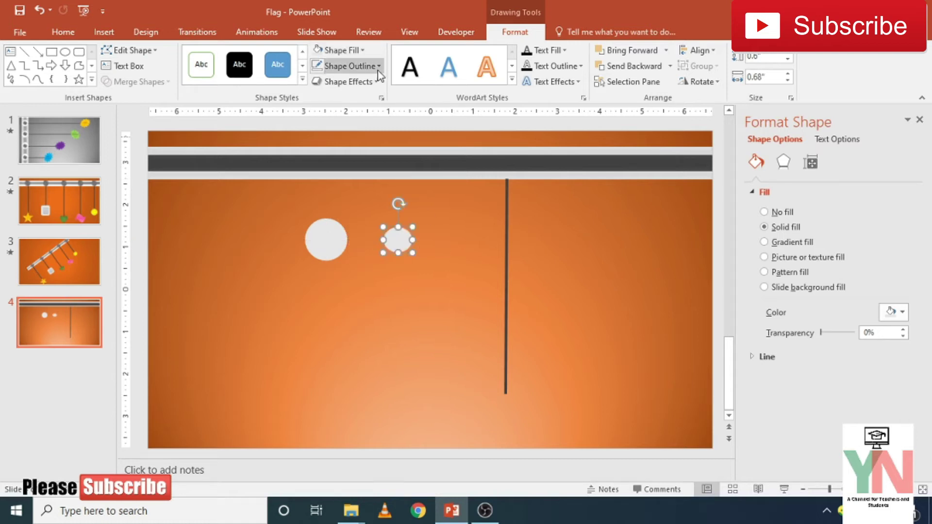
left_click(362, 51)
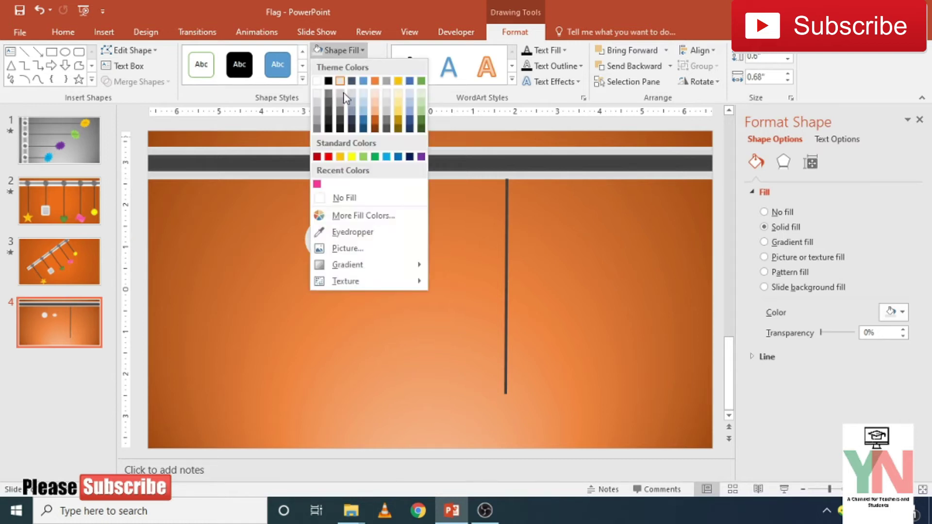
left_click(328, 111)
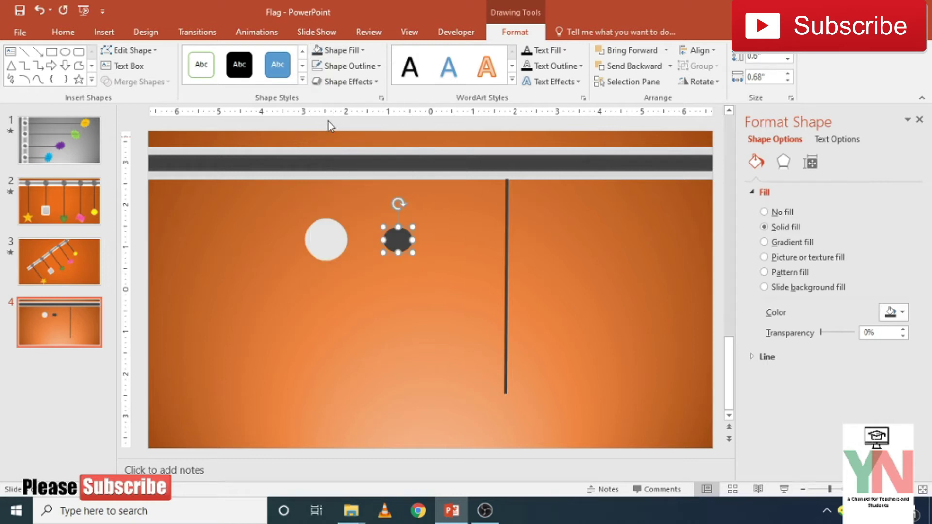
left_click(339, 242, "shift")
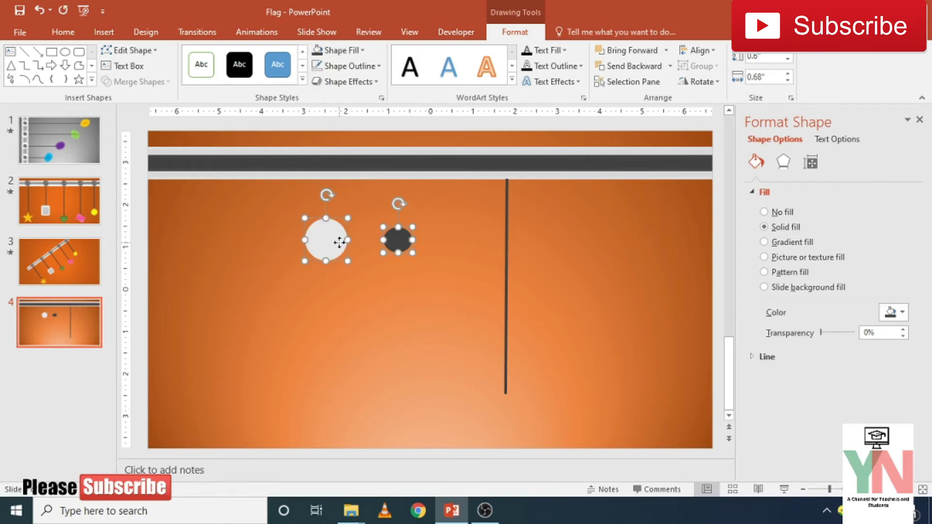
Apply a shaded preset effect to both circles.
left_click(375, 82)
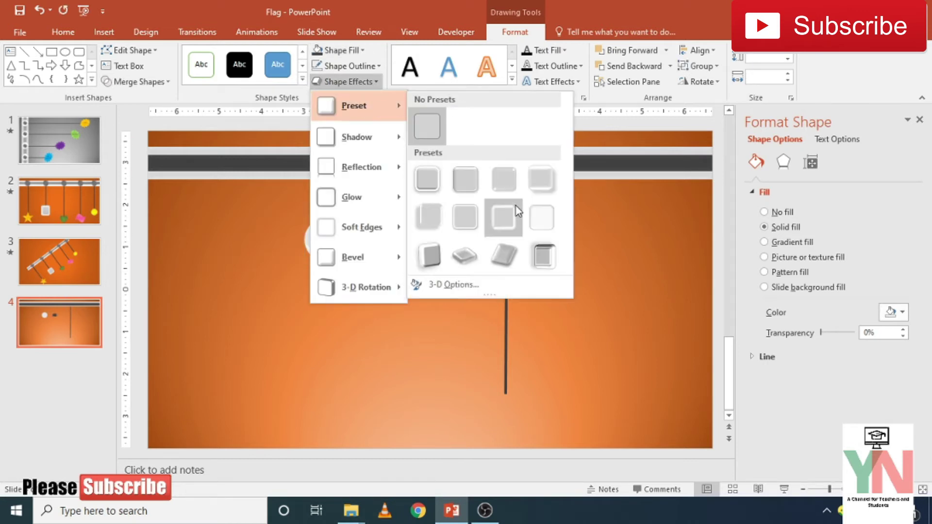
left_click(503, 179)
left_click(392, 276)
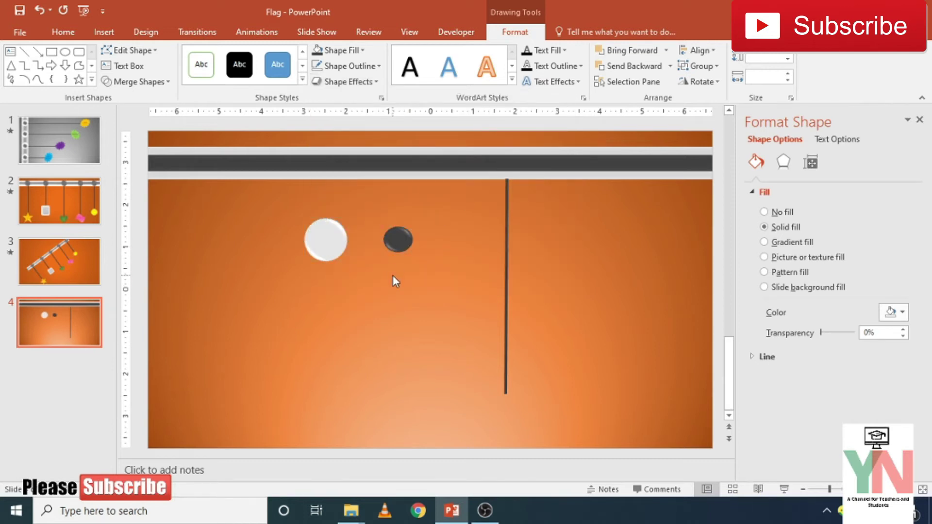
Move the small dark circle onto the centre of the light grey circle.
left_click(398, 241)
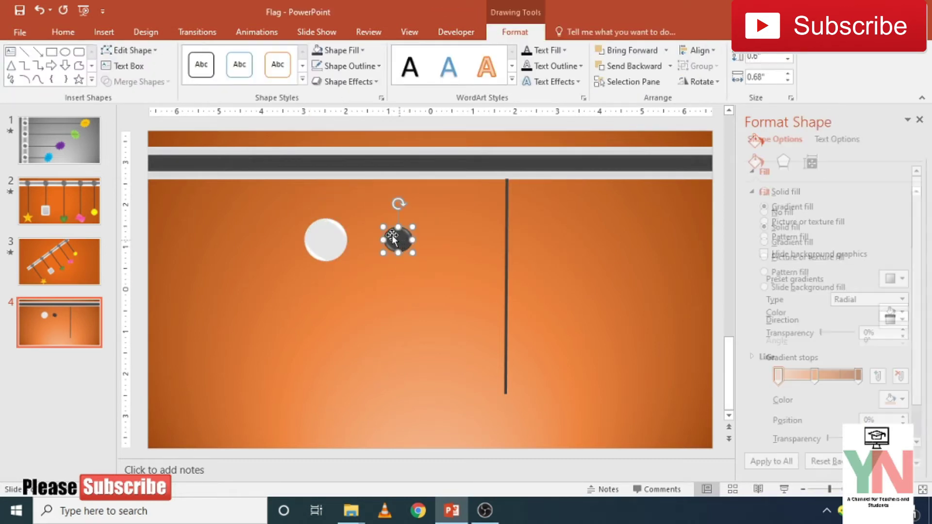
left_click_drag(399, 240, 327, 241)
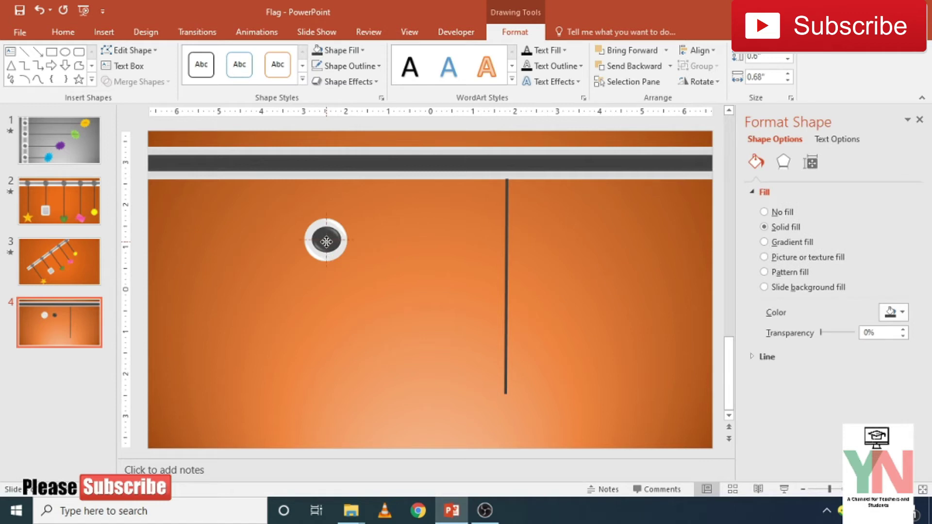
left_click_drag(326, 241, 326, 242)
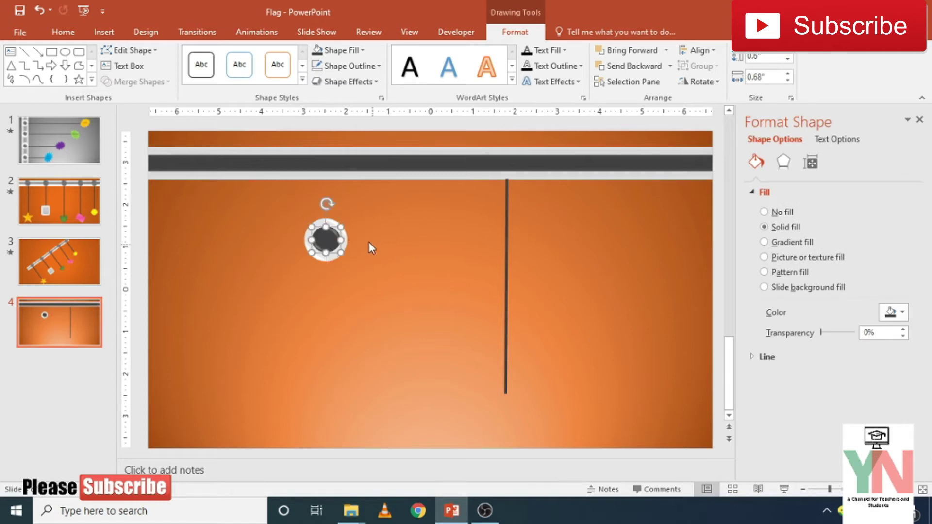
left_click(348, 238)
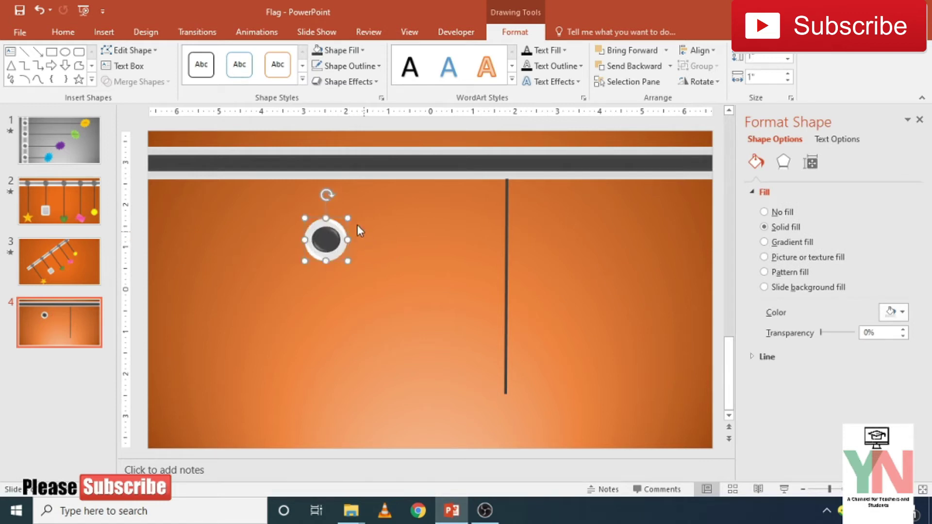
left_click_drag(338, 226, 334, 234)
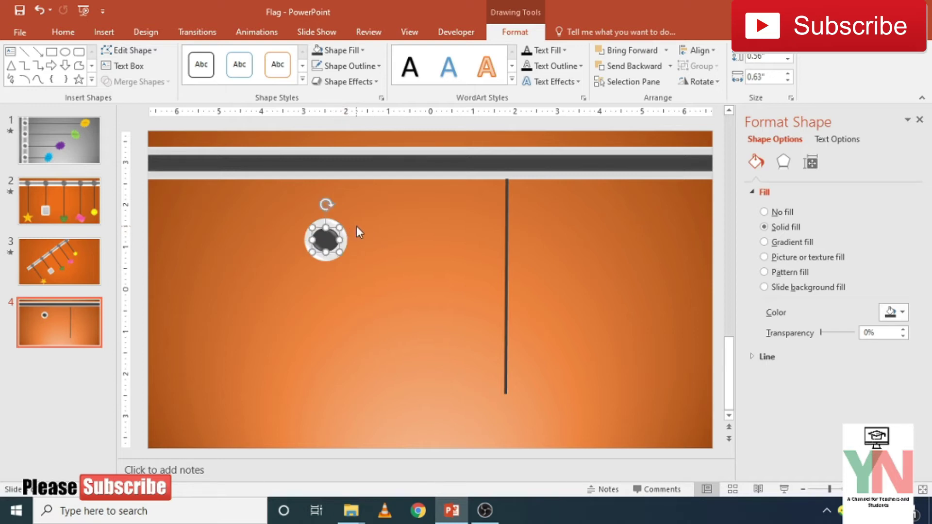
left_click(380, 270)
left_click(341, 254, "ctrl")
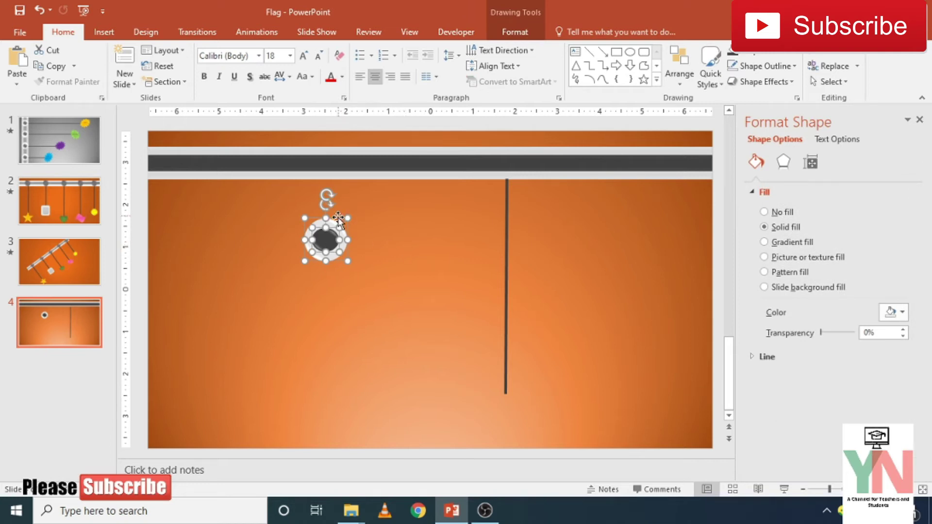
Move the grommet onto the rail above the line and draw a ring over it.
mouse_move(340, 217)
left_mouse_down()
mouse_move(507, 136)
mouse_move(520, 144)
left_mouse_up()
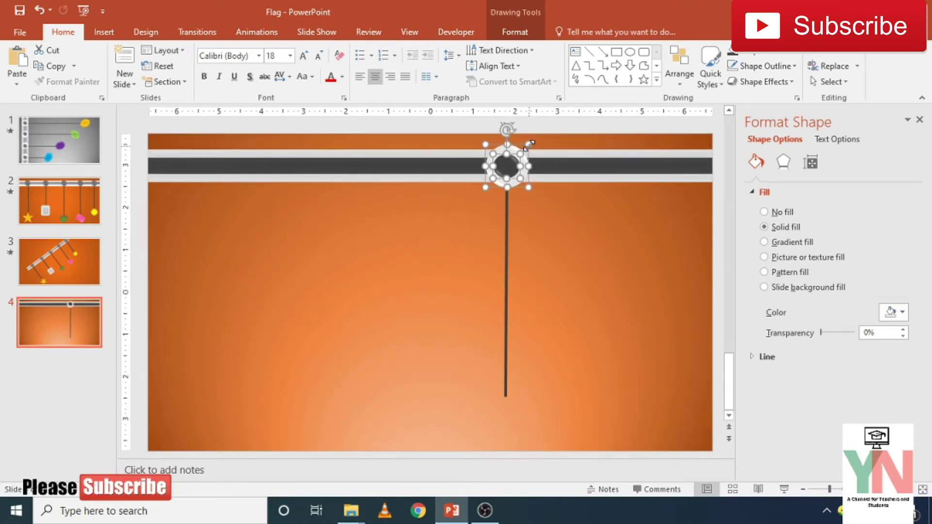
left_click(523, 146)
left_click_drag(523, 146, 485, 184)
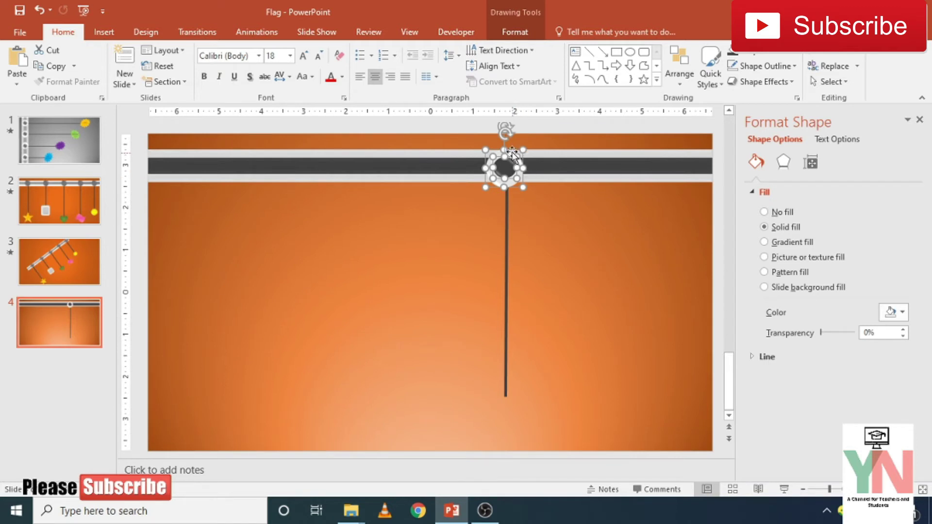
key("Escape")
left_click_drag(511, 147, 512, 142)
Centre the dark circle inside the ring on the rail.
left_click(512, 142)
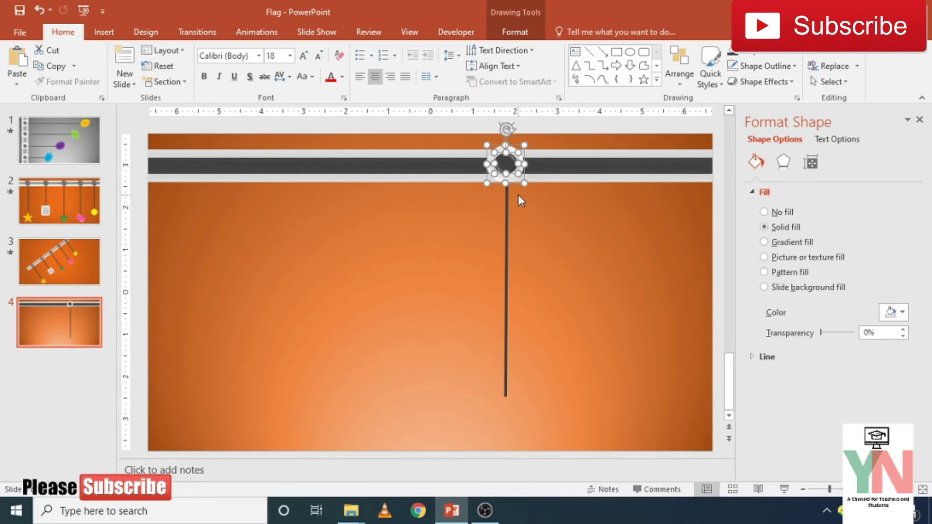
left_click(582, 245)
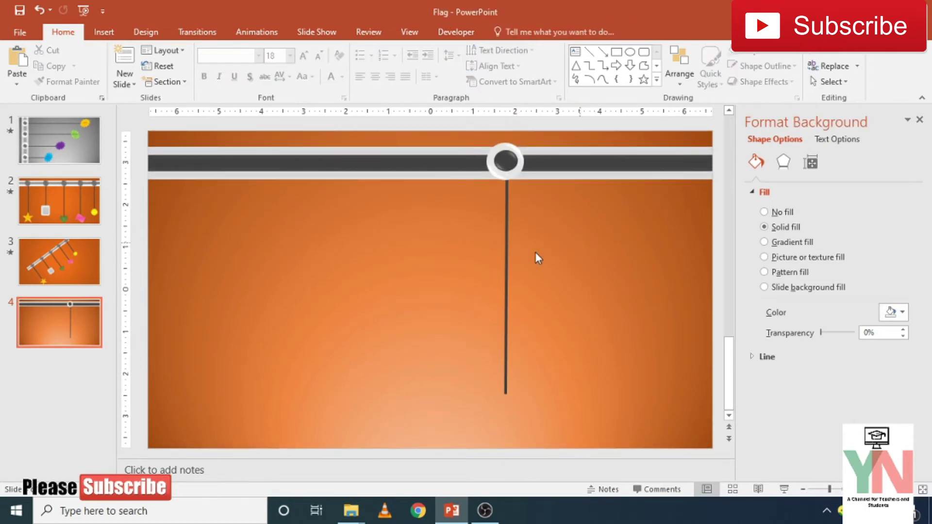
left_click(512, 162)
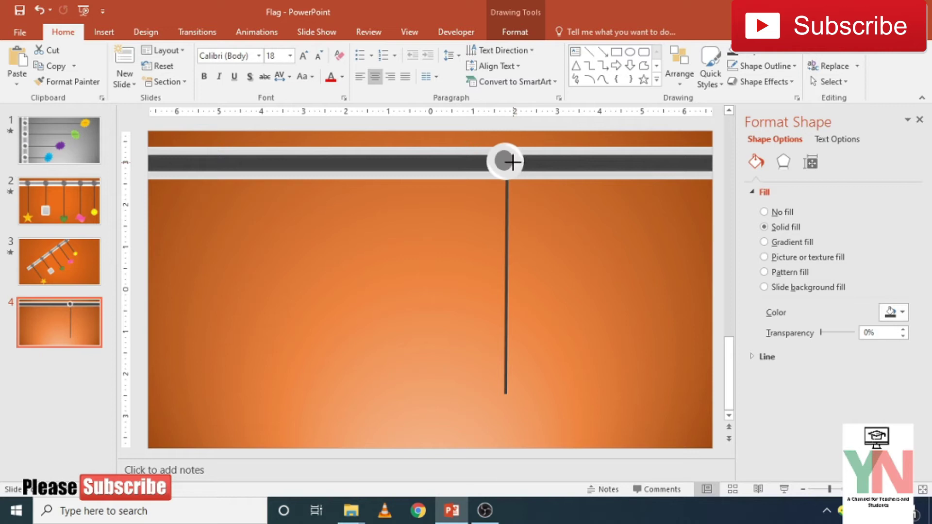
left_click(508, 162)
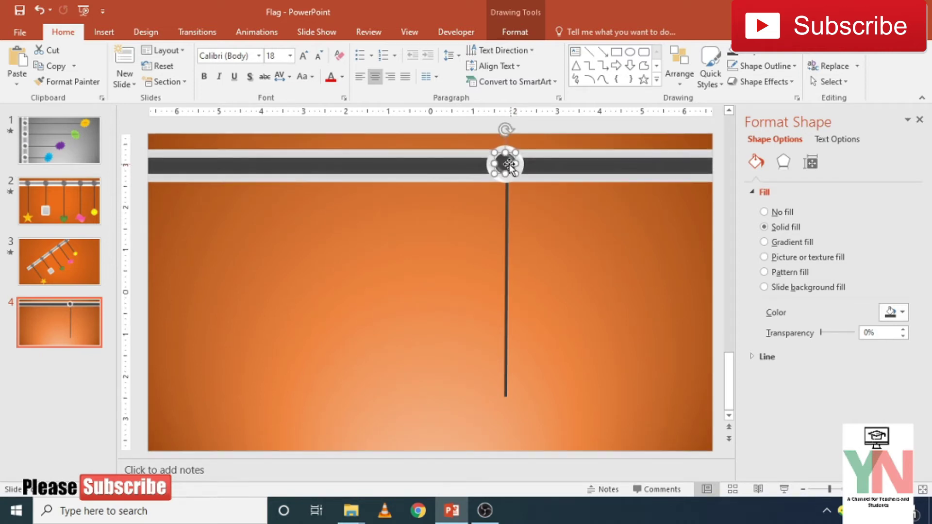
left_click_drag(508, 165, 507, 161)
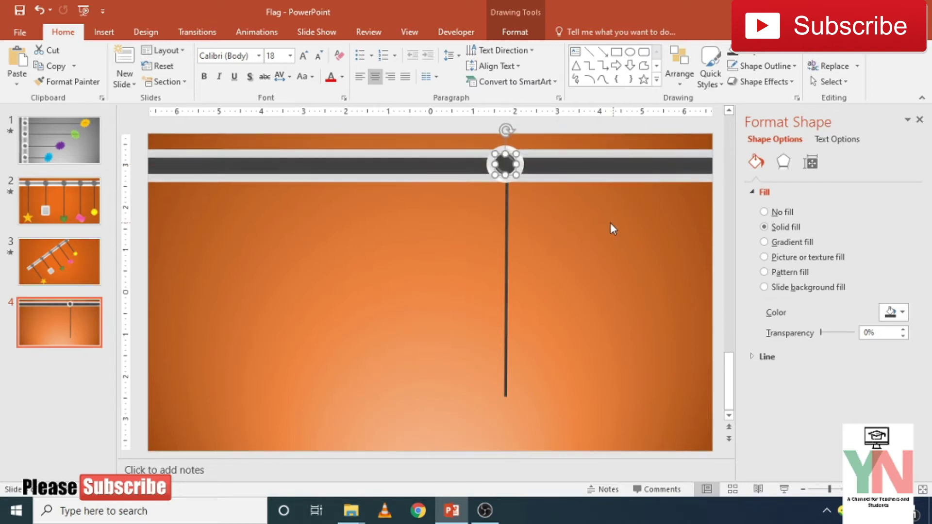
left_click(573, 214)
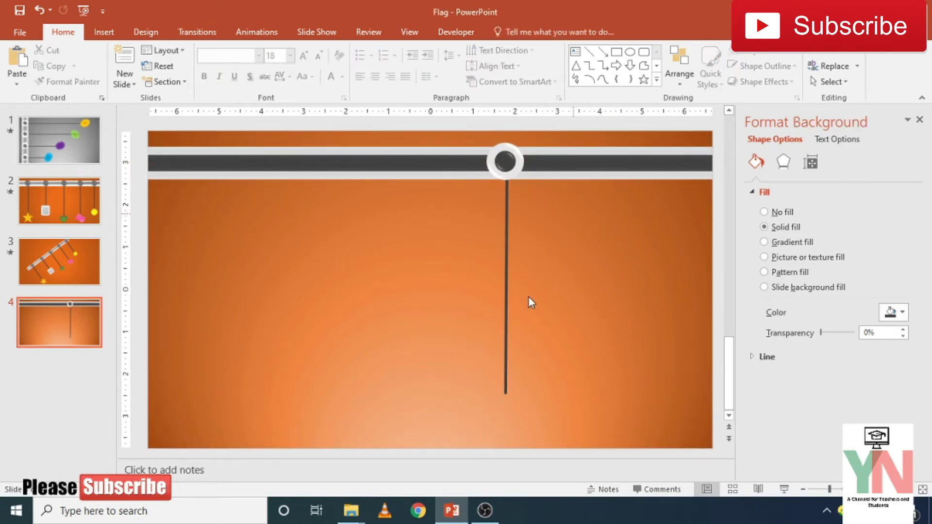
Move the hanging line up to meet the ring, then select the ring and inner circle.
left_click(504, 239)
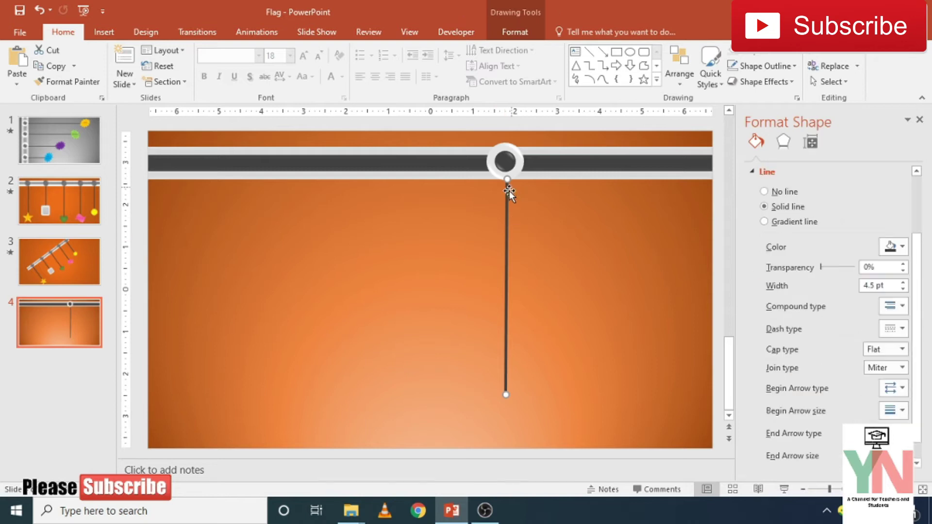
left_click_drag(509, 193, 508, 187)
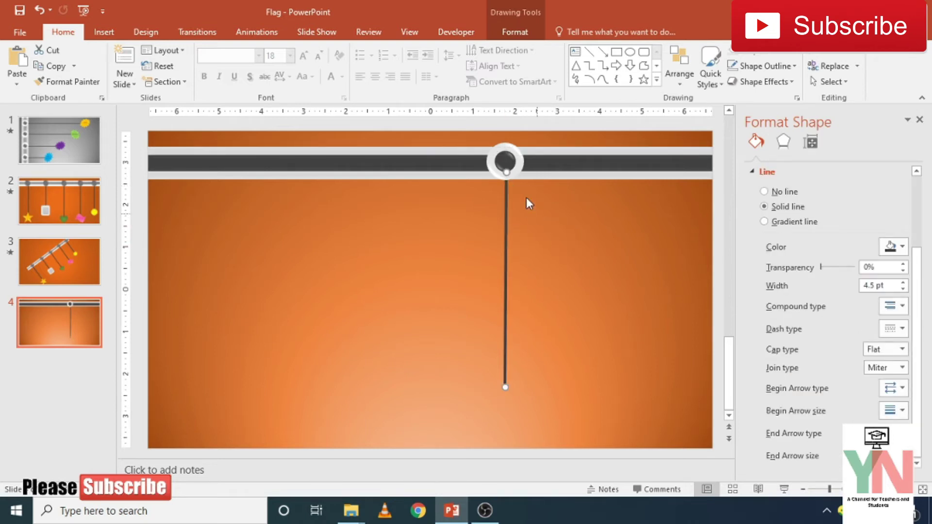
left_click(519, 167)
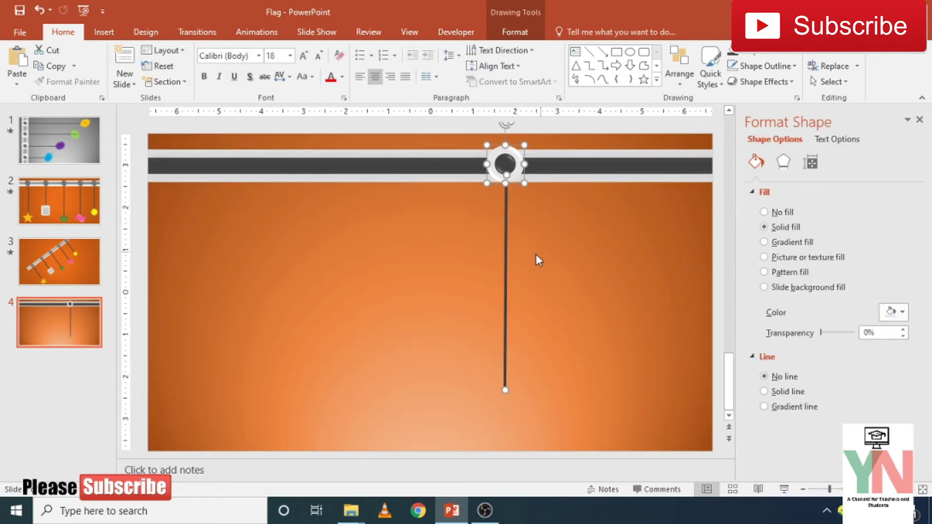
left_click(505, 163)
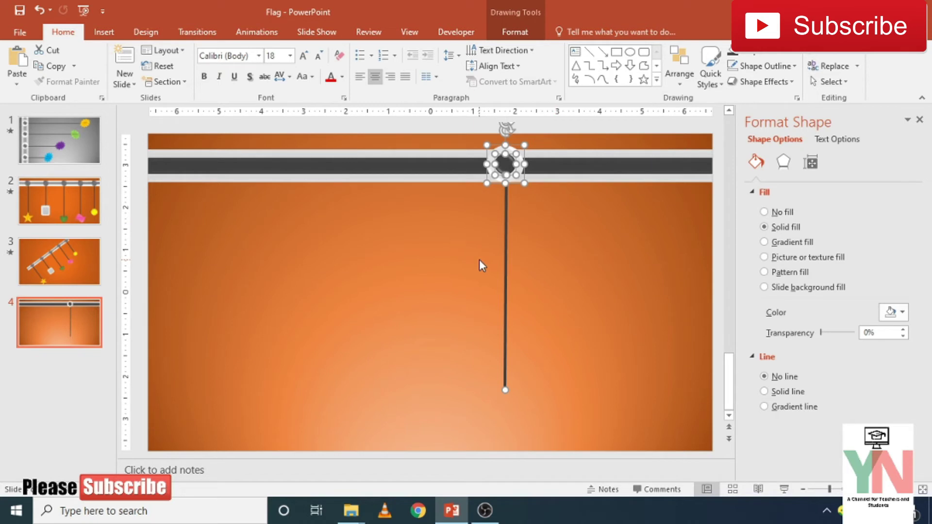
Group the ring, inner circle and hanging line into one shape.
right_click(508, 210)
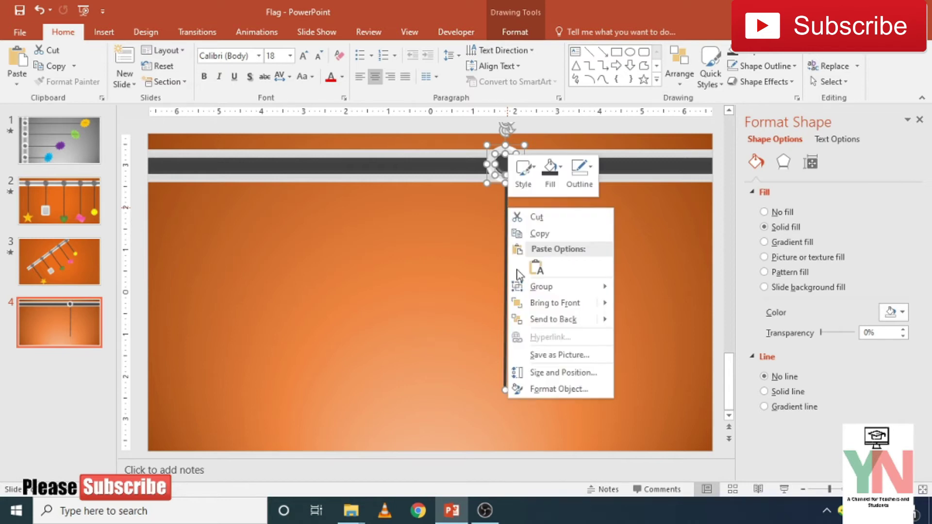
mouse_move(541, 287)
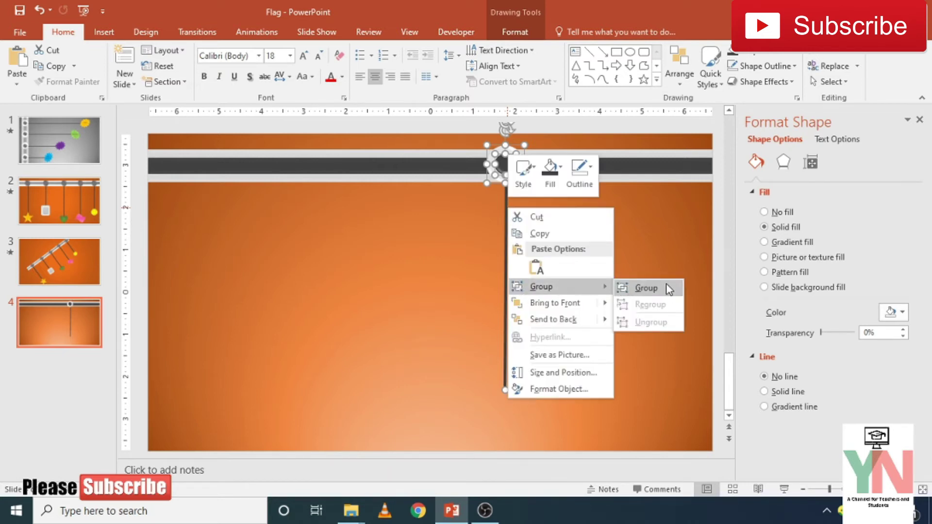
left_click(663, 288)
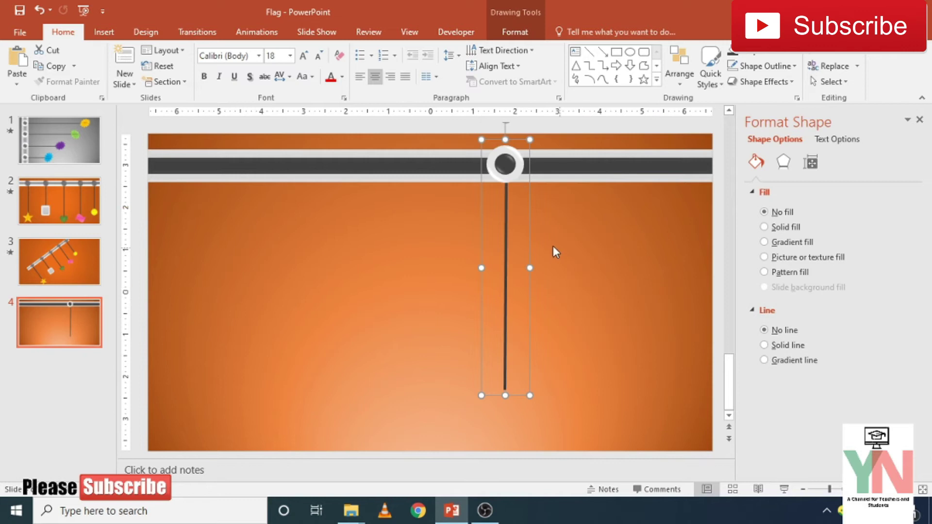
left_click(518, 209)
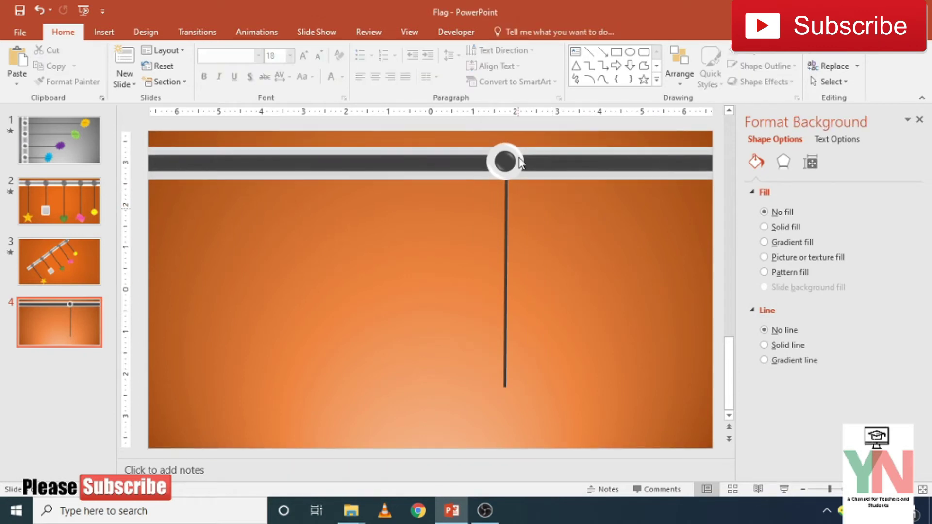
left_click(517, 246)
left_click(516, 246)
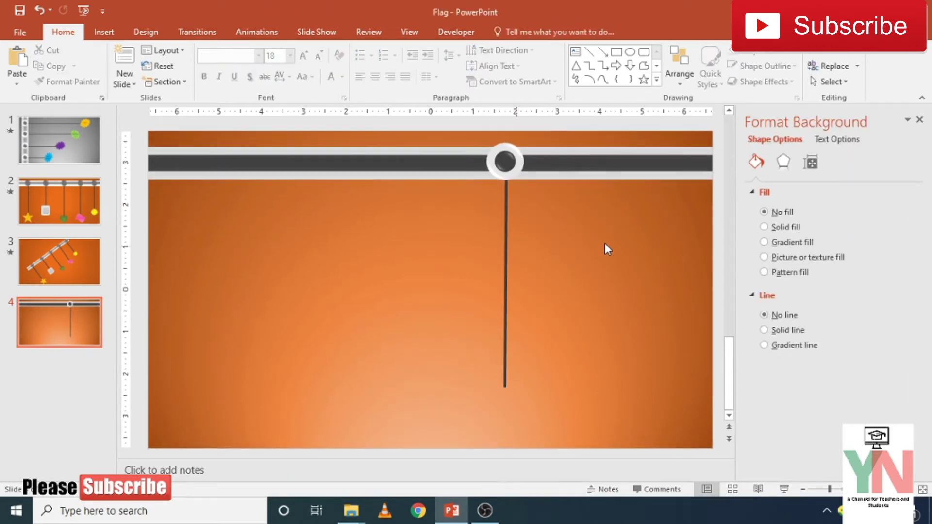
Move the grouped pin to the right end of the rail.
left_click_drag(505, 246, 677, 244)
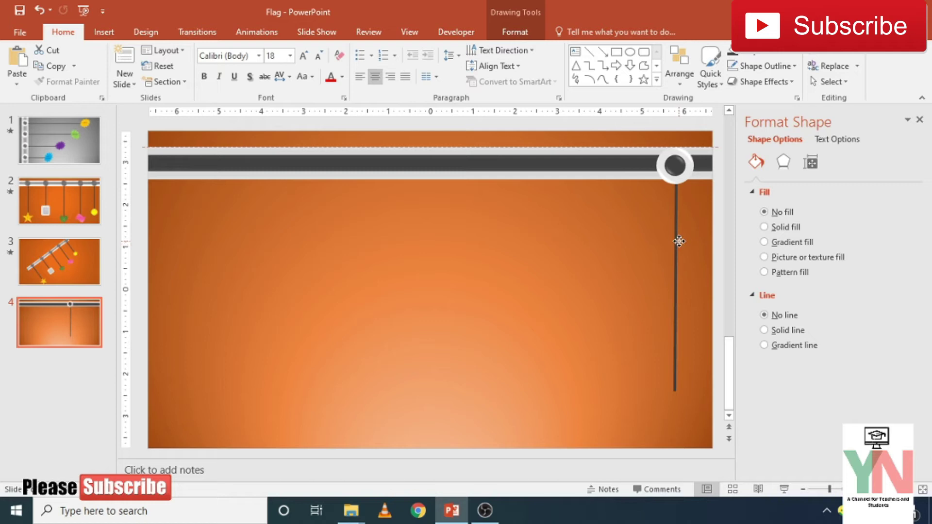
left_click_drag(679, 241, 679, 242)
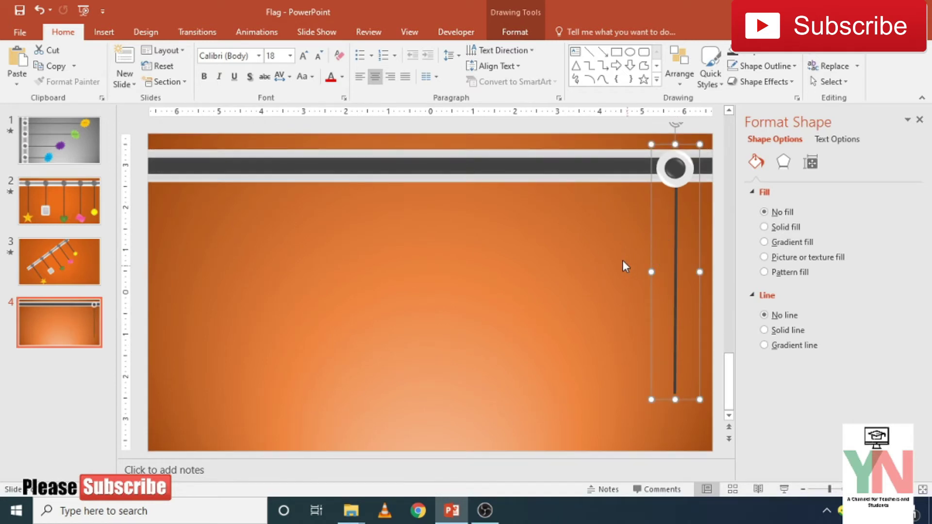
left_click(360, 298)
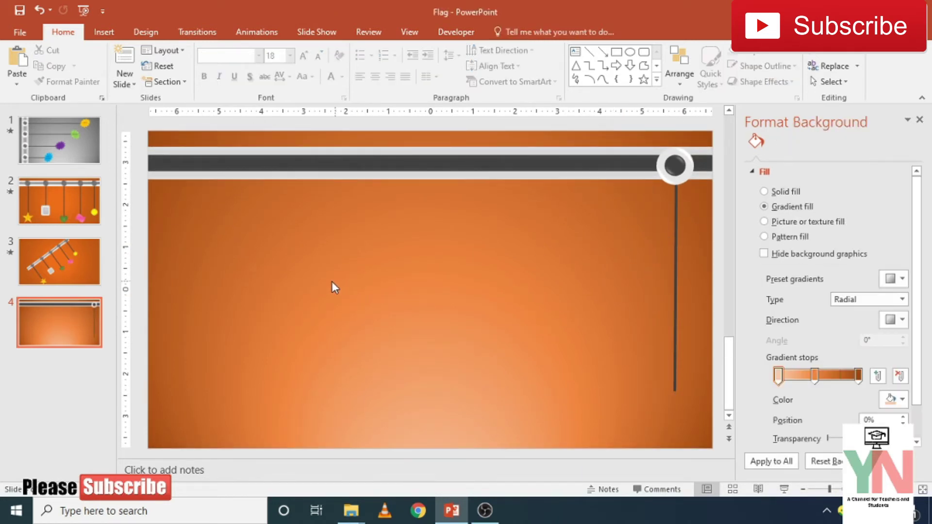
Draw a Smiley Face shape near the lower end of the hanging line.
left_click(103, 34)
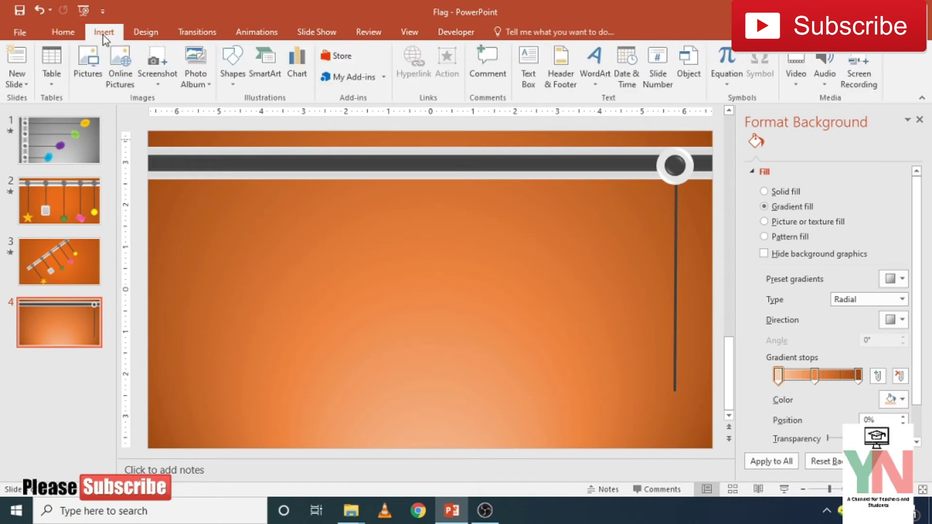
left_click(233, 87)
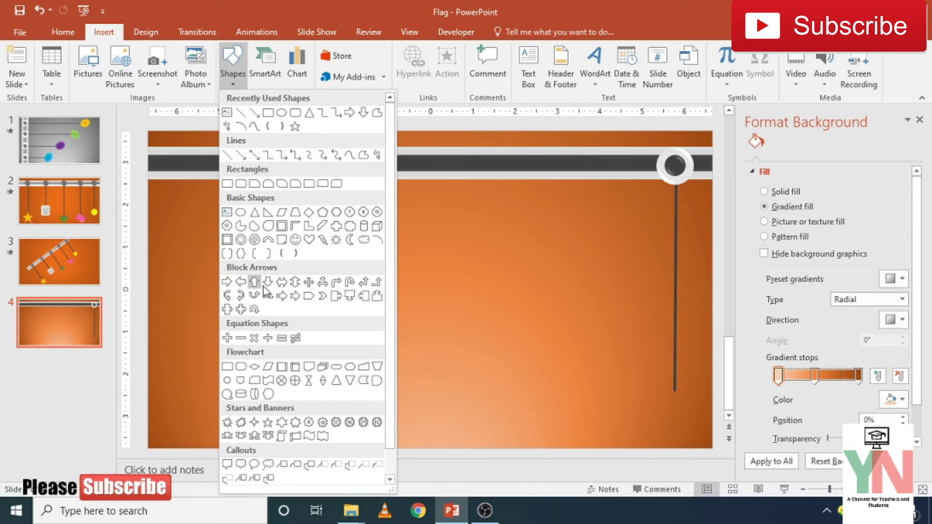
left_click(296, 240)
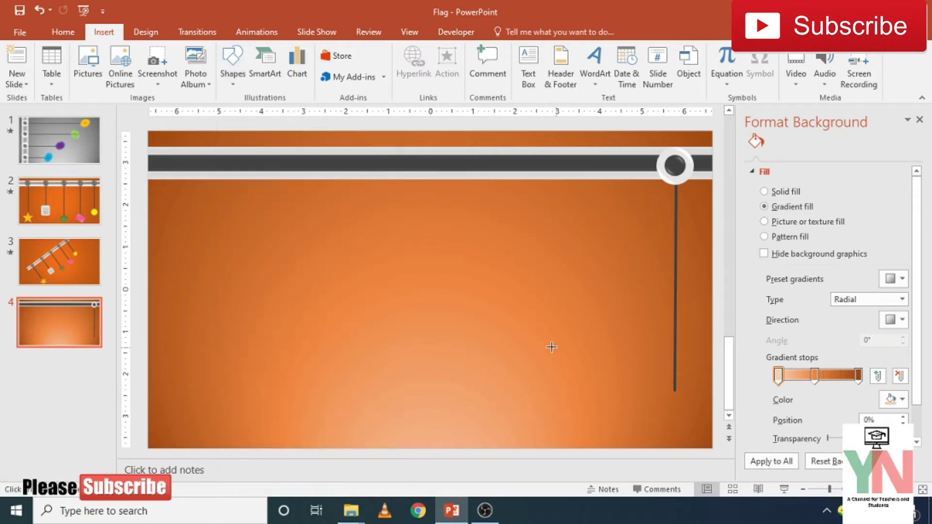
left_click_drag(536, 338, 578, 380)
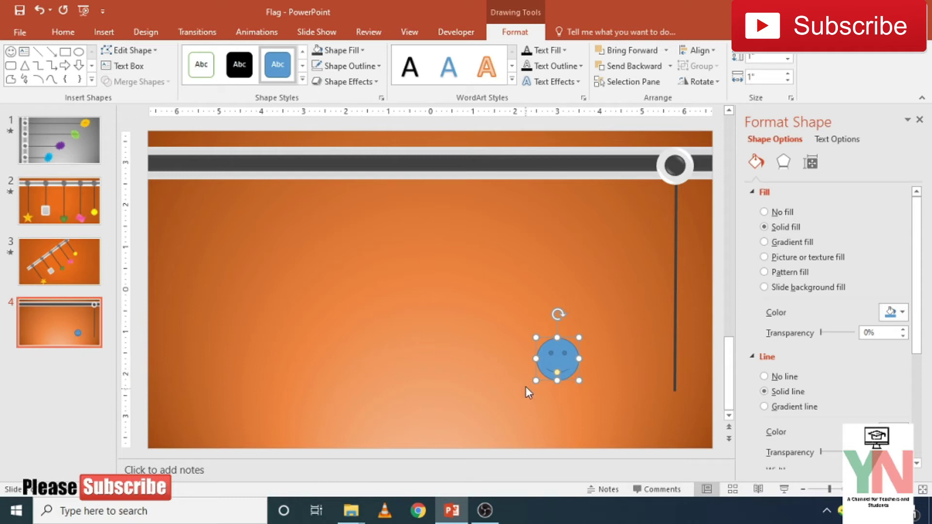
Fill the smiley yellow and give it a dark 2¼ pt outline.
left_click(894, 312)
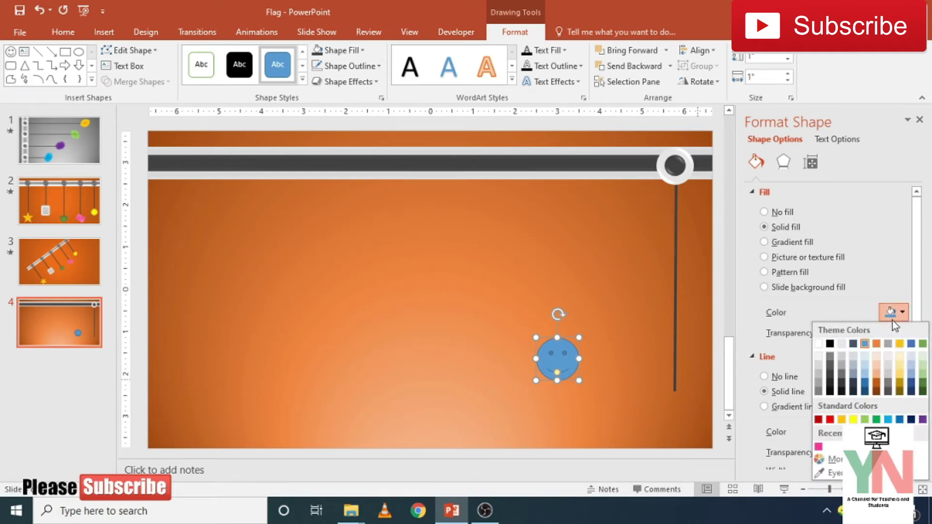
left_click(853, 419)
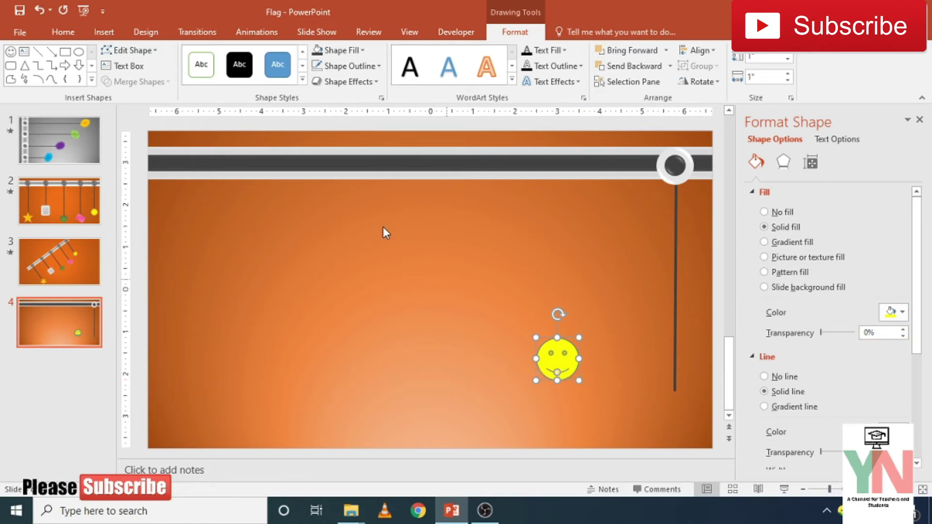
left_click(377, 67)
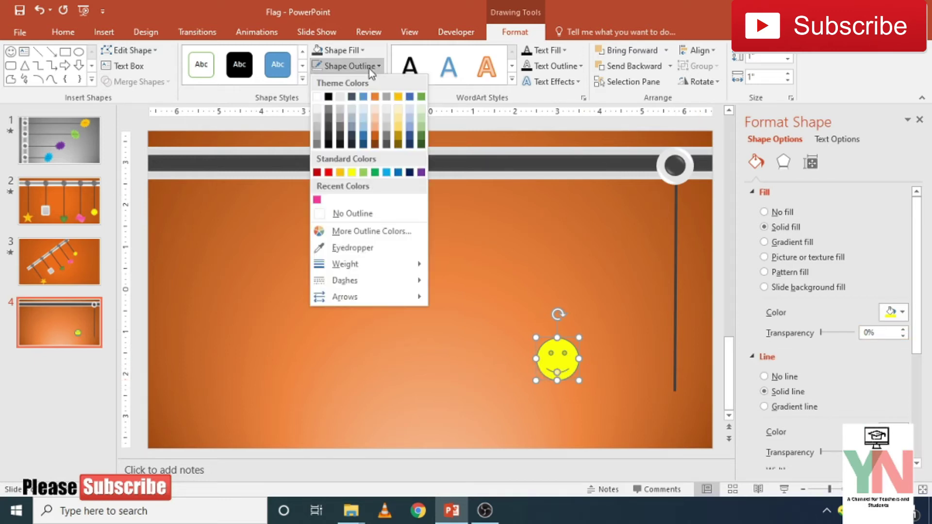
left_click(328, 137)
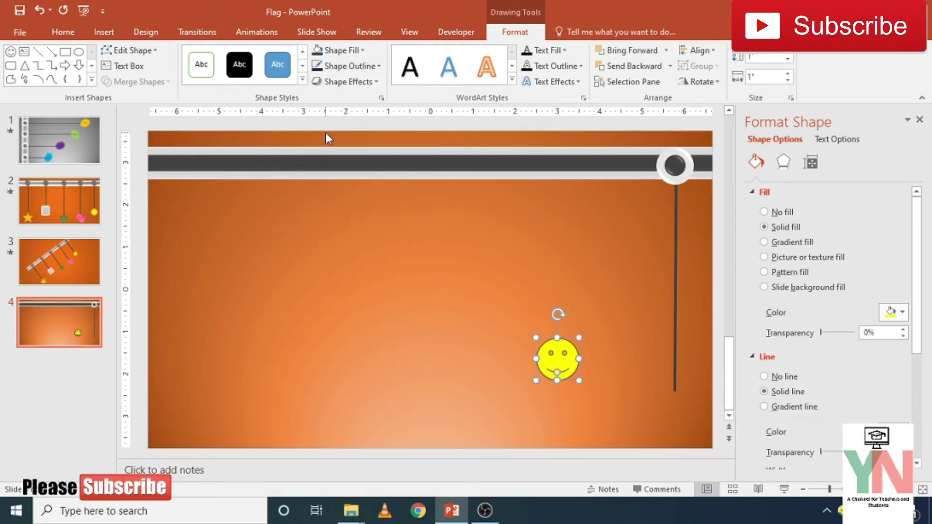
left_click(373, 66)
mouse_move(345, 264)
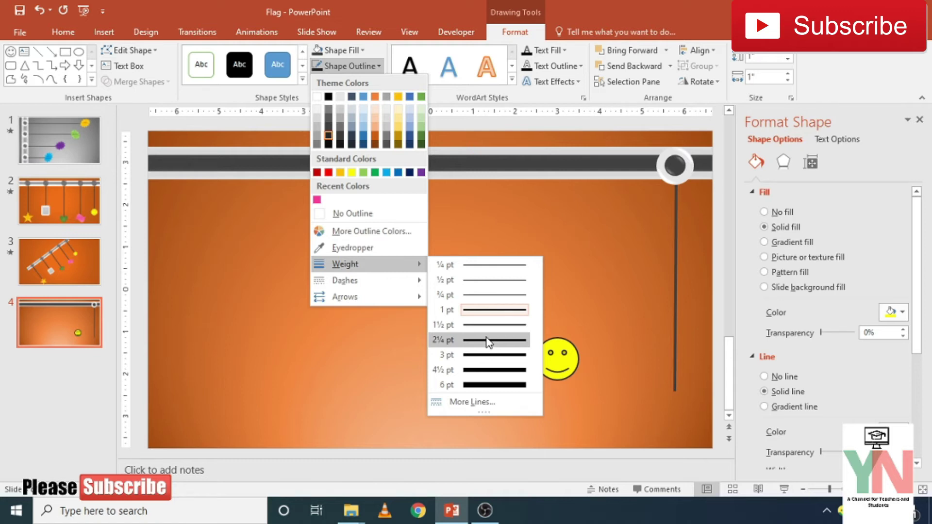
left_click(488, 341)
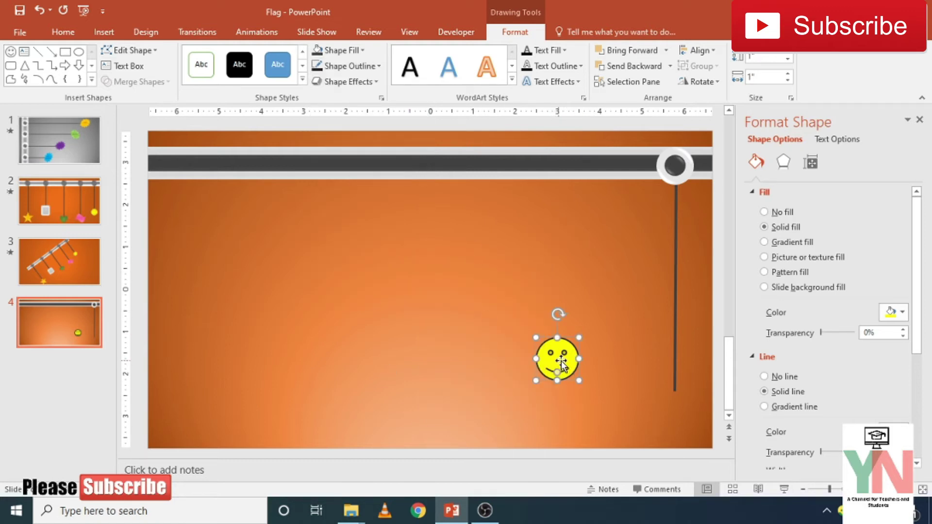
Hang the smiley at the string's bottom end, shortening and aligning the string above it.
left_click_drag(561, 360, 682, 411)
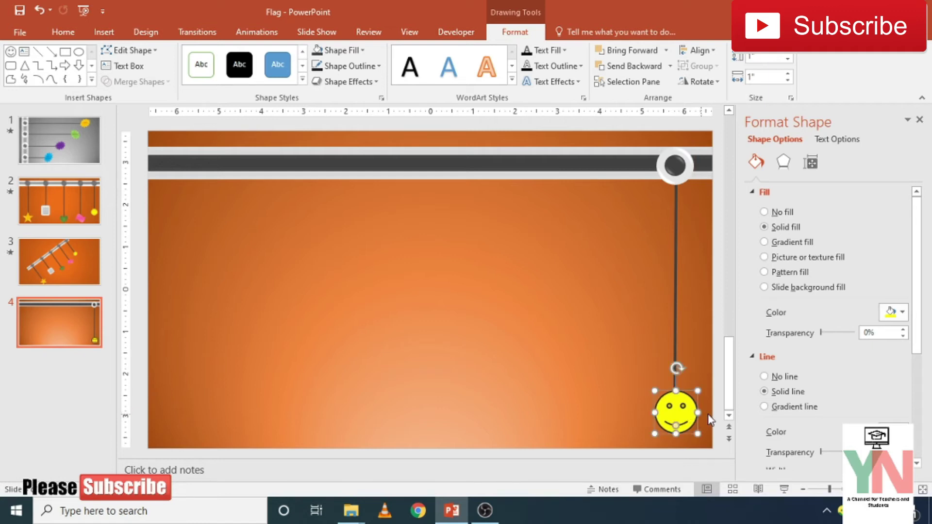
left_click(677, 350)
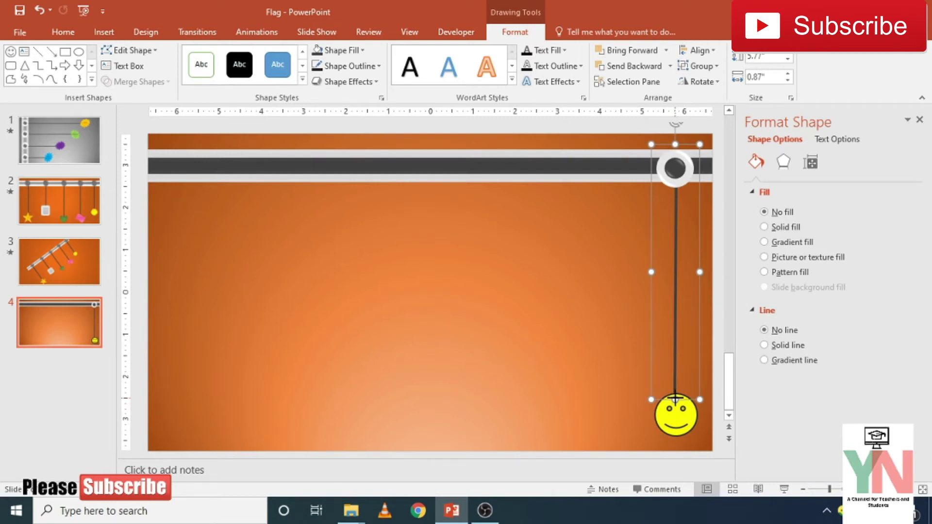
left_click_drag(675, 399, 674, 383)
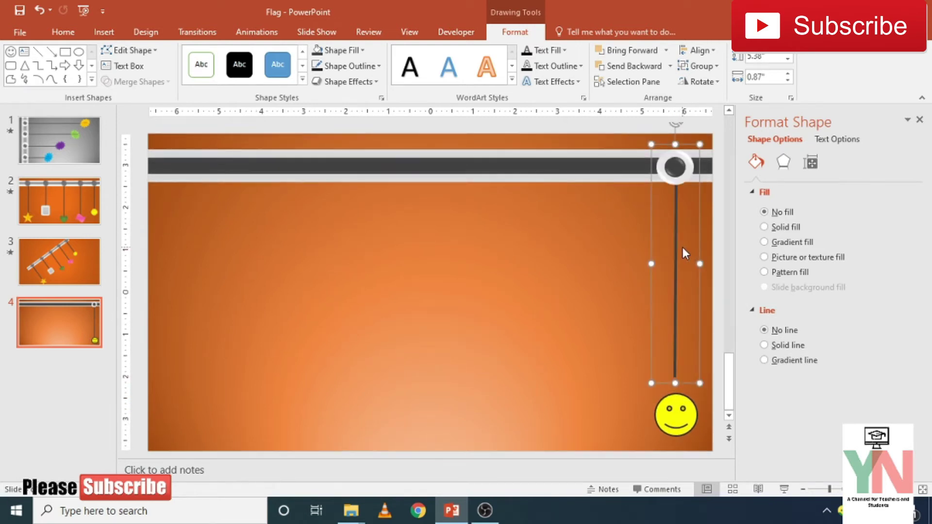
left_click_drag(677, 246, 678, 246)
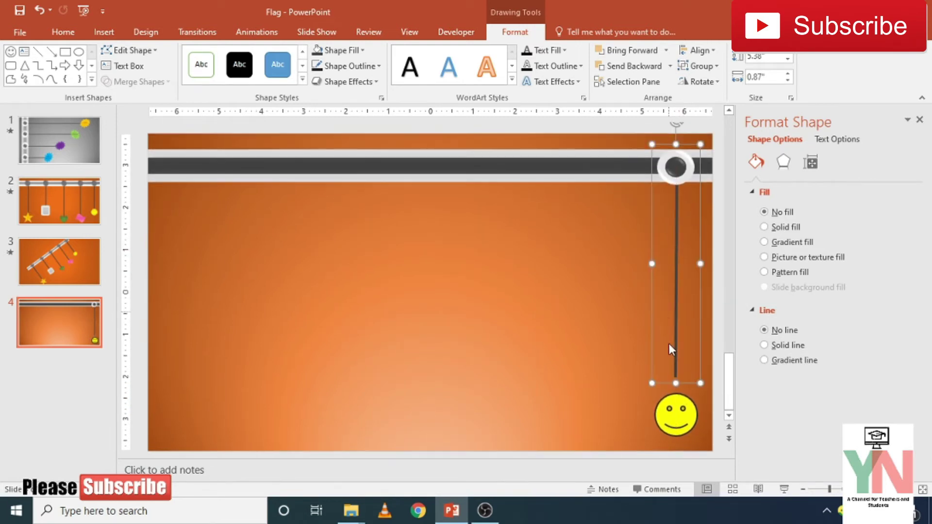
left_click_drag(678, 417, 678, 398)
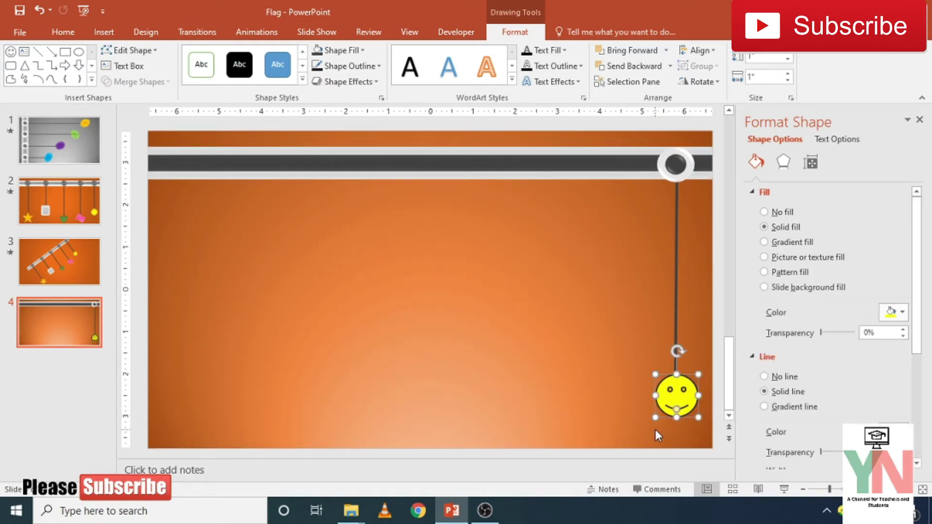
left_click(403, 292)
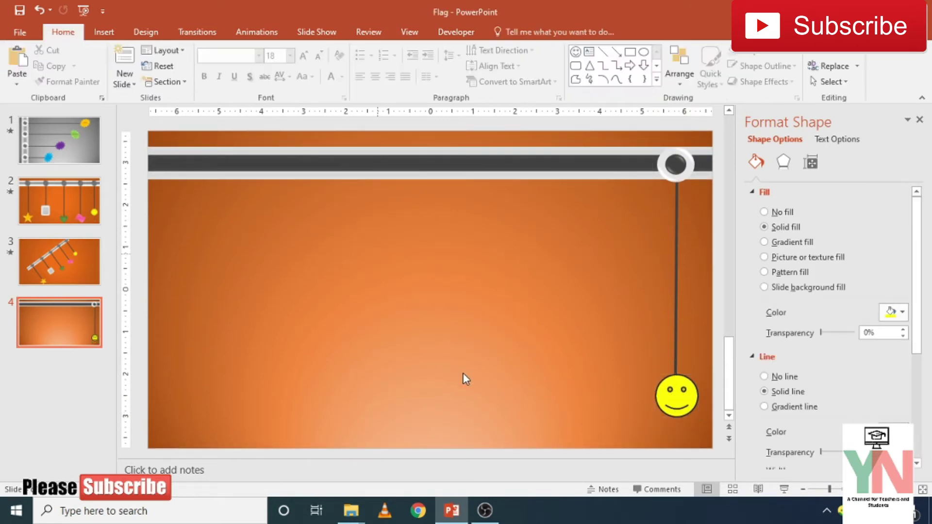
Add a text box reading 'Hi' over the smiley's mouth.
left_click(104, 32)
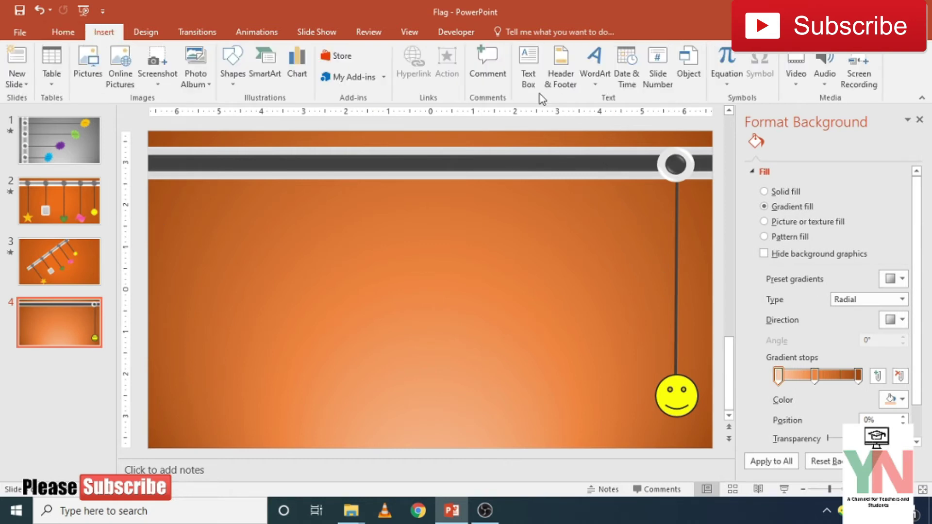
left_click(534, 84)
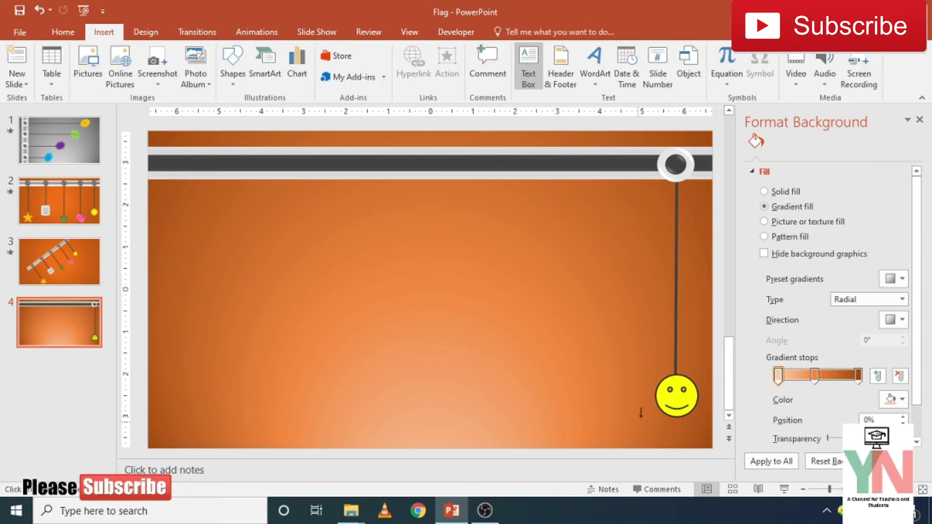
left_click_drag(666, 397, 686, 418)
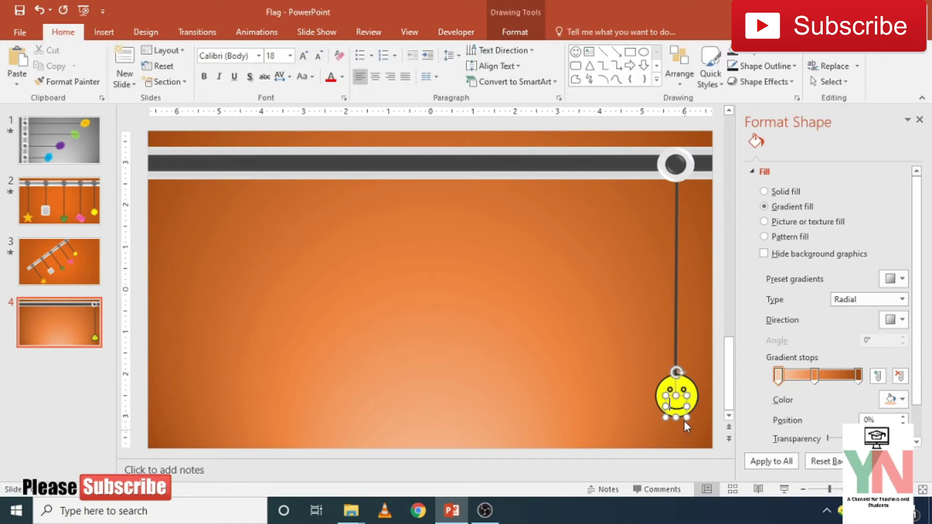
type("Hi")
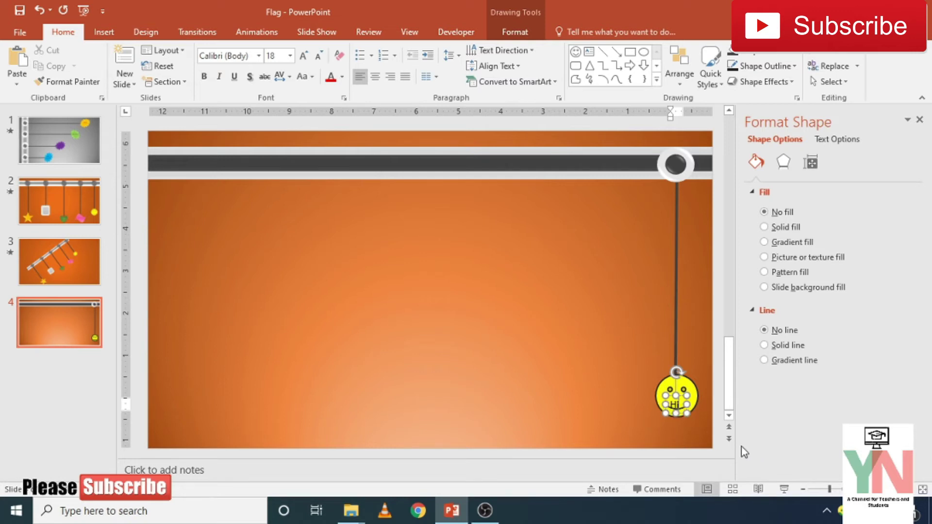
left_click(682, 392)
left_click_drag(681, 392, 682, 391)
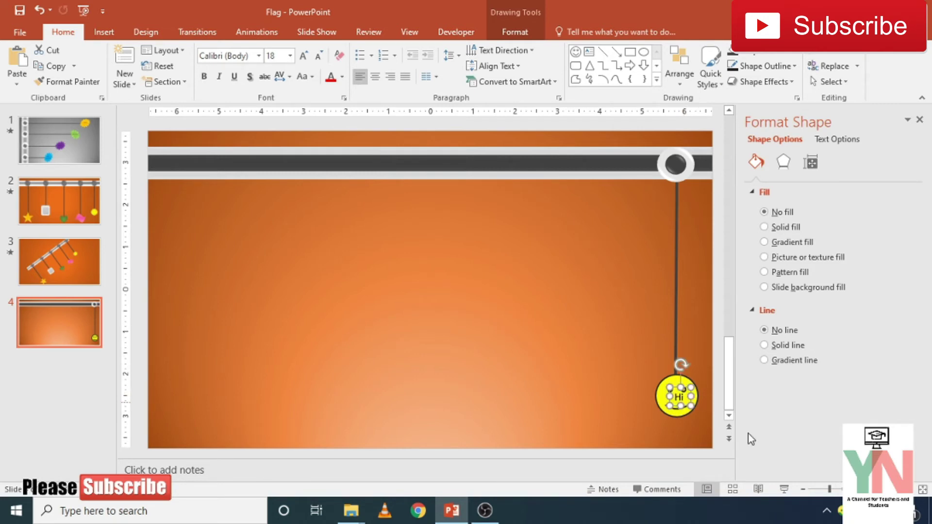
key("ctrl+z")
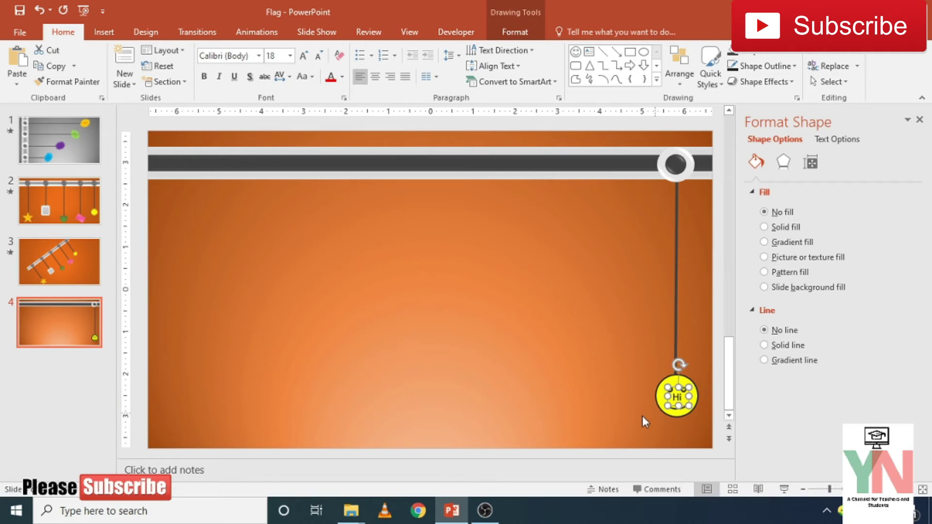
left_click(608, 415)
Group the Hi text, smiley and hanging string into one tag.
left_click(682, 399)
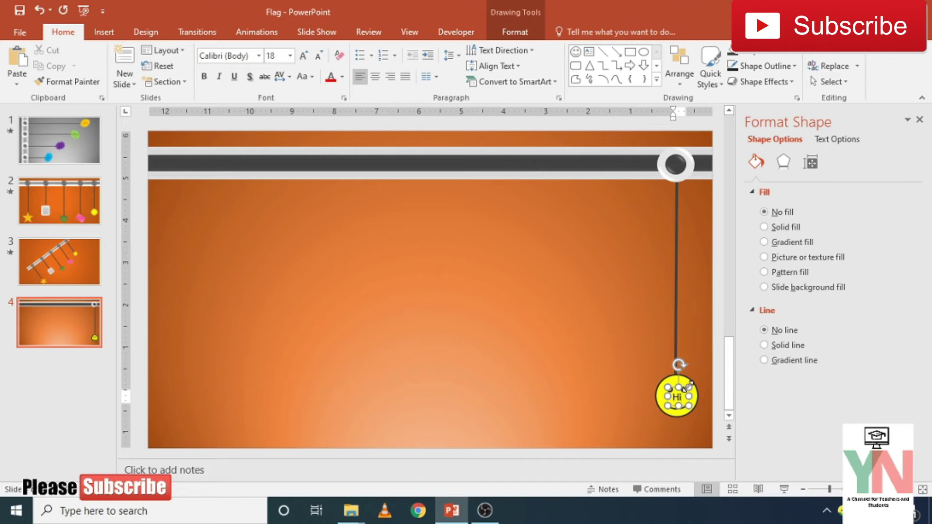
left_click(636, 428)
left_click(676, 397)
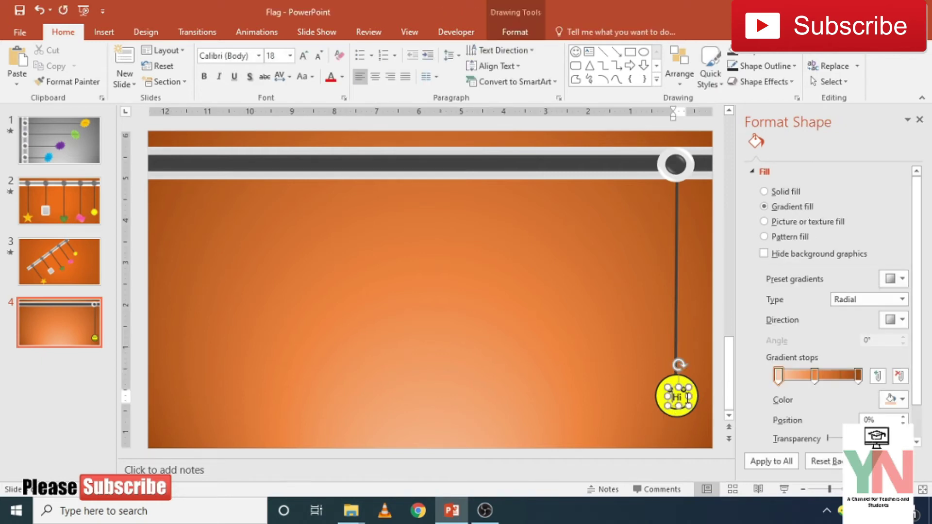
left_click(684, 389)
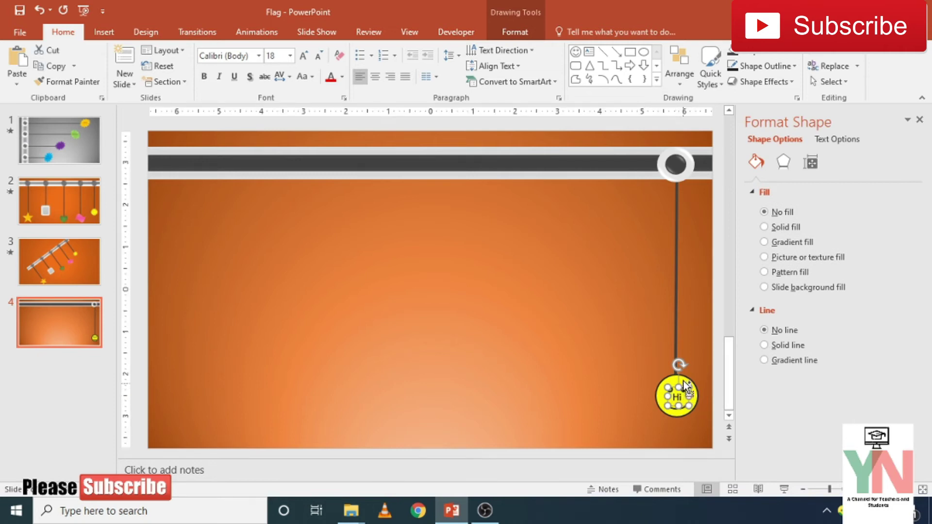
left_click(690, 386, "shift")
left_click(686, 336, "shift")
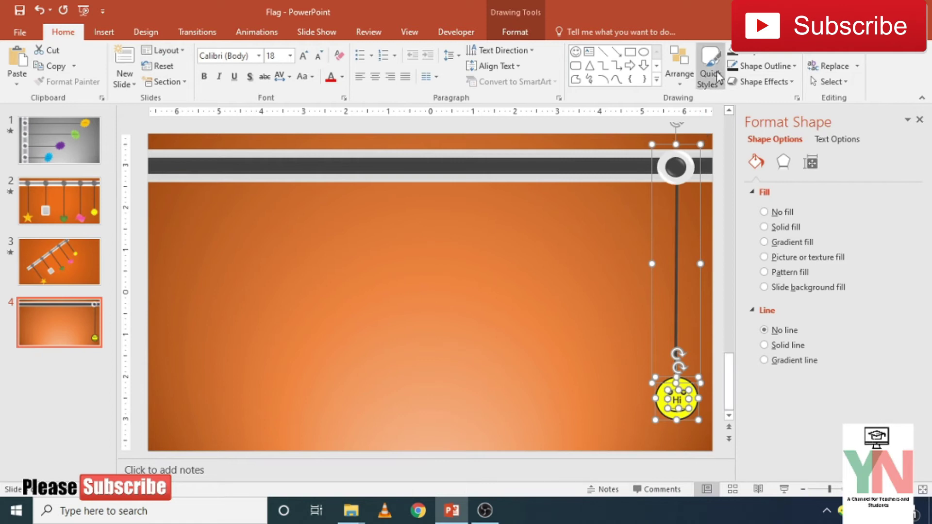
right_click(681, 303)
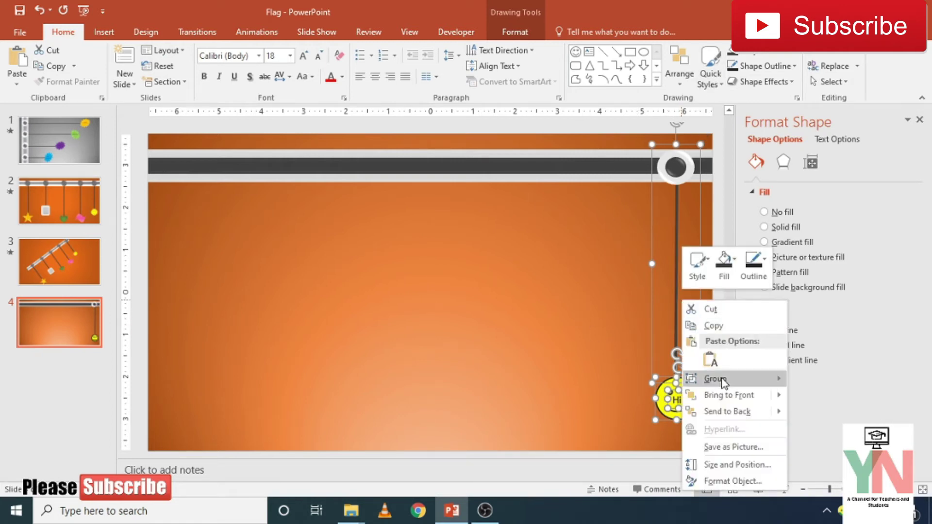
mouse_move(715, 378)
left_click(811, 380)
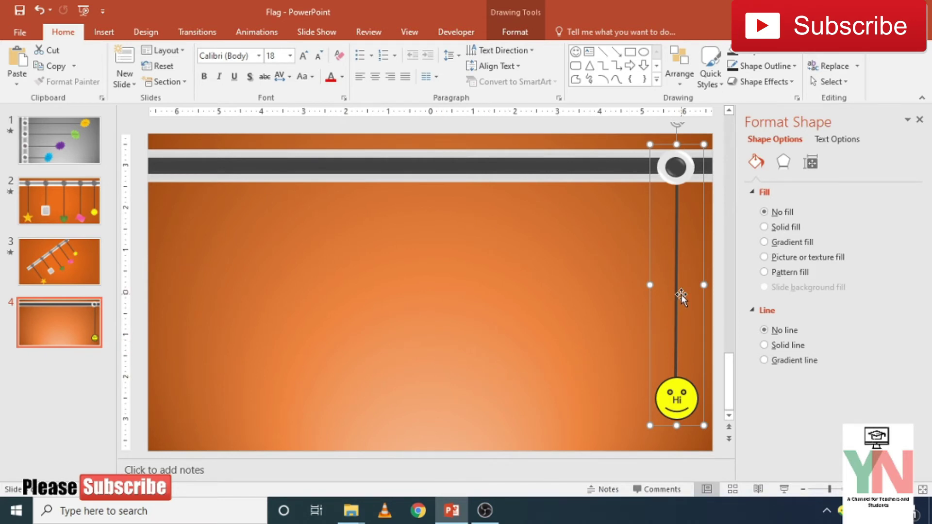
left_click(662, 296)
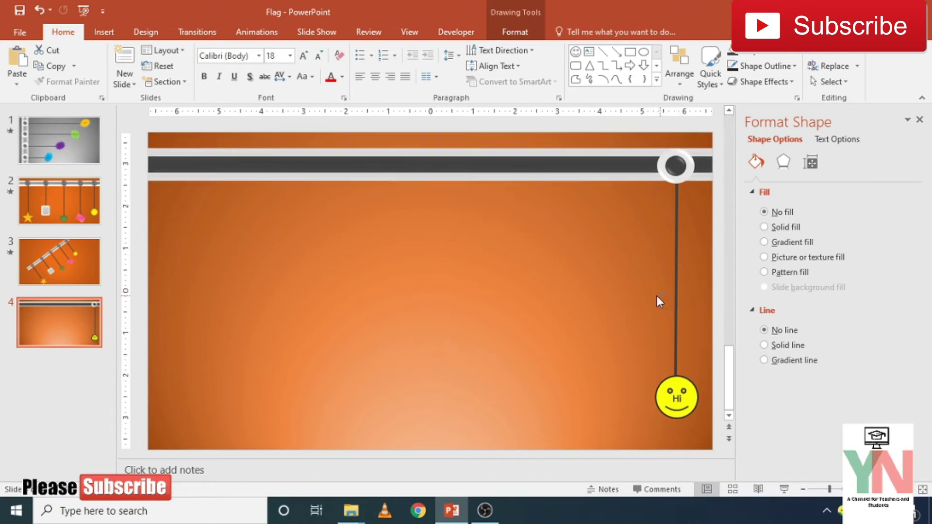
Duplicate the smiley tag group onto the rail further left.
left_click(681, 290)
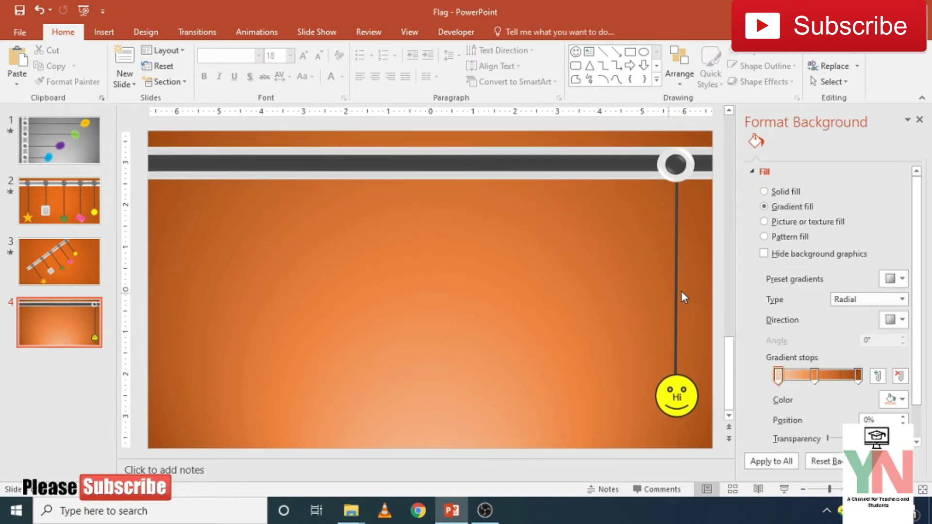
left_click(676, 292)
left_click_drag(676, 292, 580, 287)
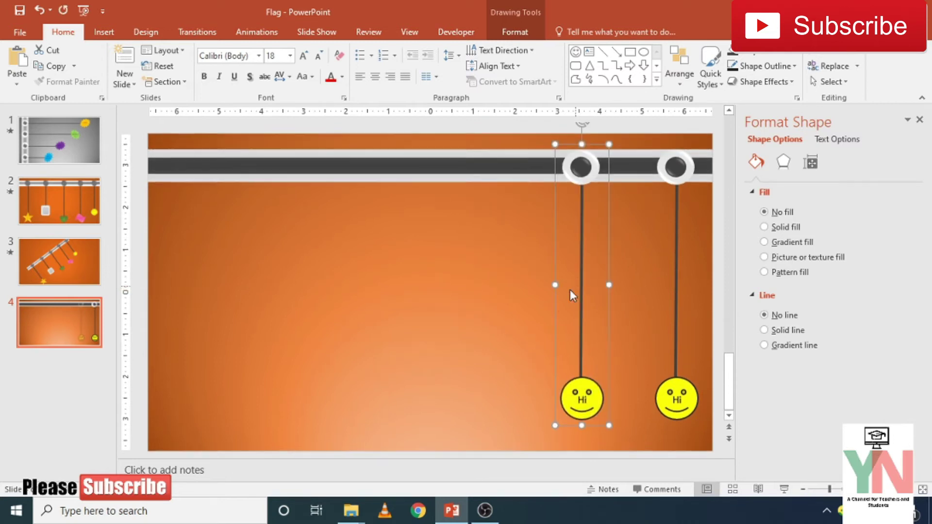
right_click(588, 368)
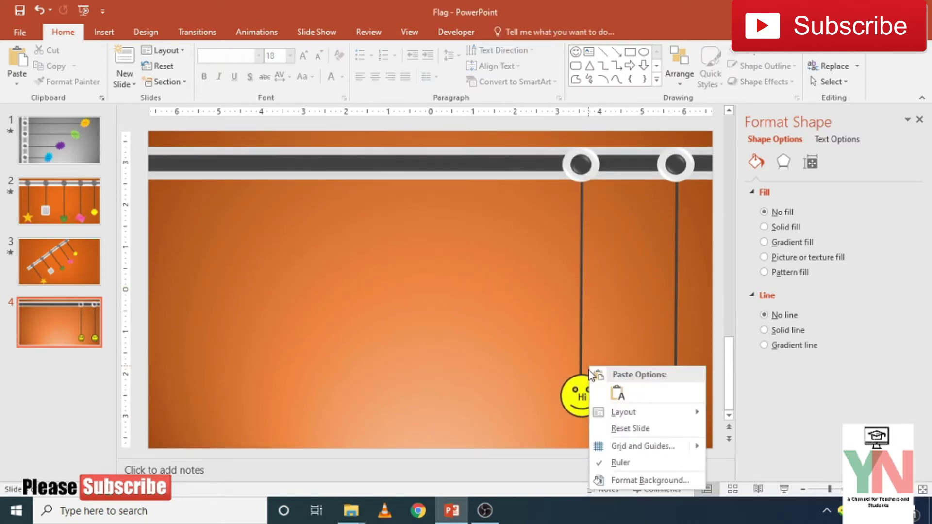
key("Escape")
Ungroup the copy, delete its smiley, and resize the leftover Hi text box.
left_click(576, 386)
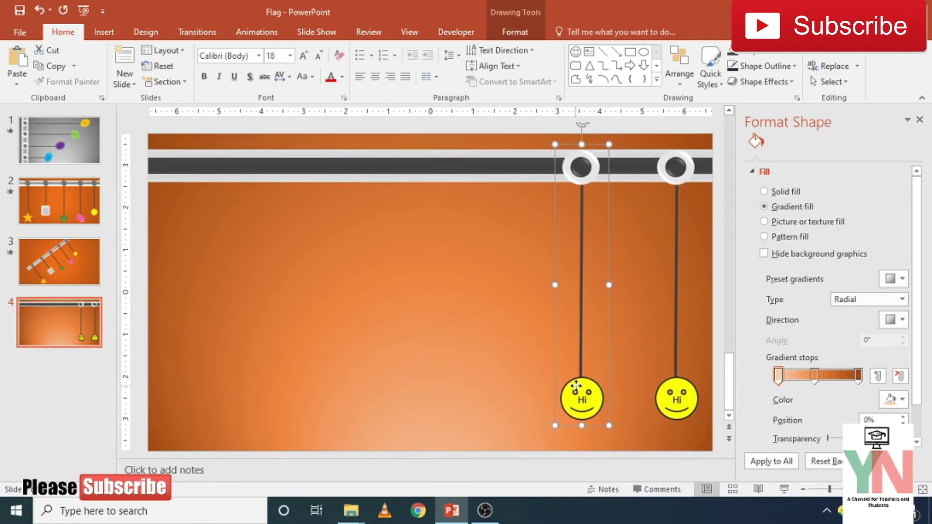
right_click(577, 389)
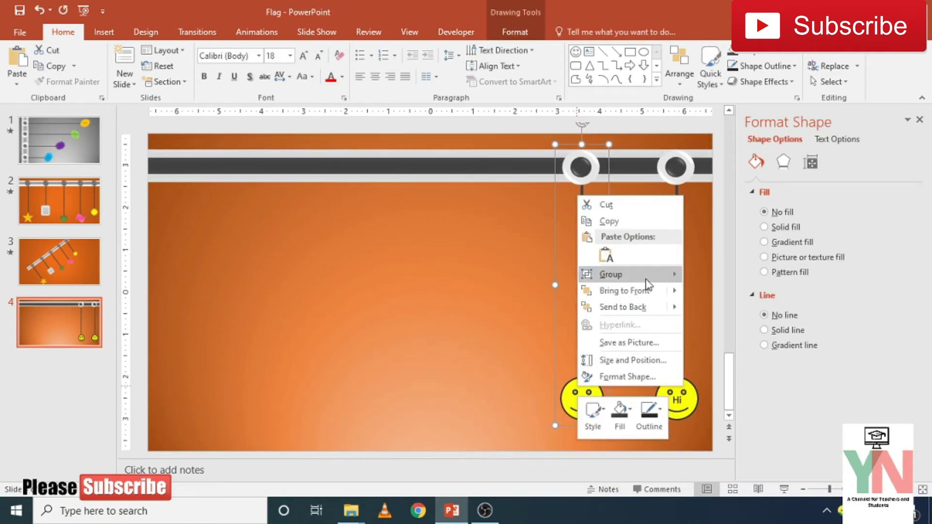
mouse_move(610, 275)
left_click(720, 310)
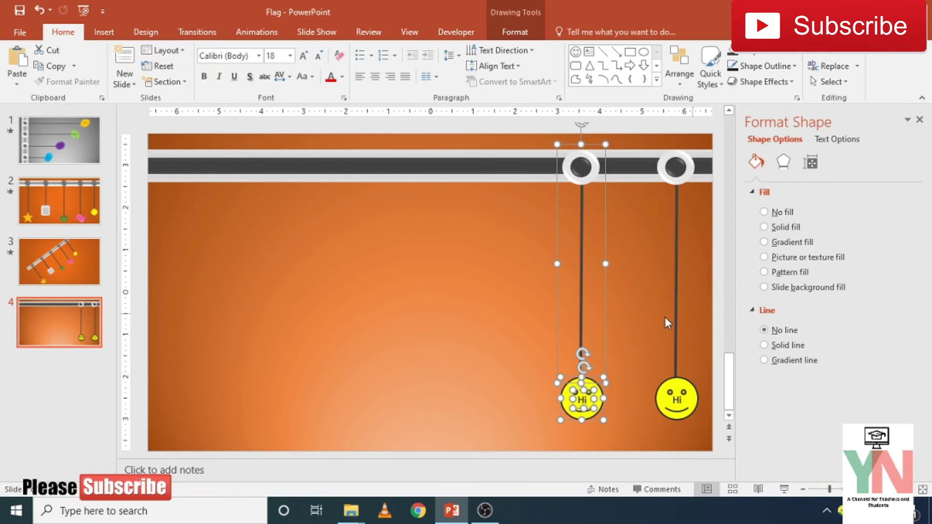
left_click(506, 370)
left_click(581, 396)
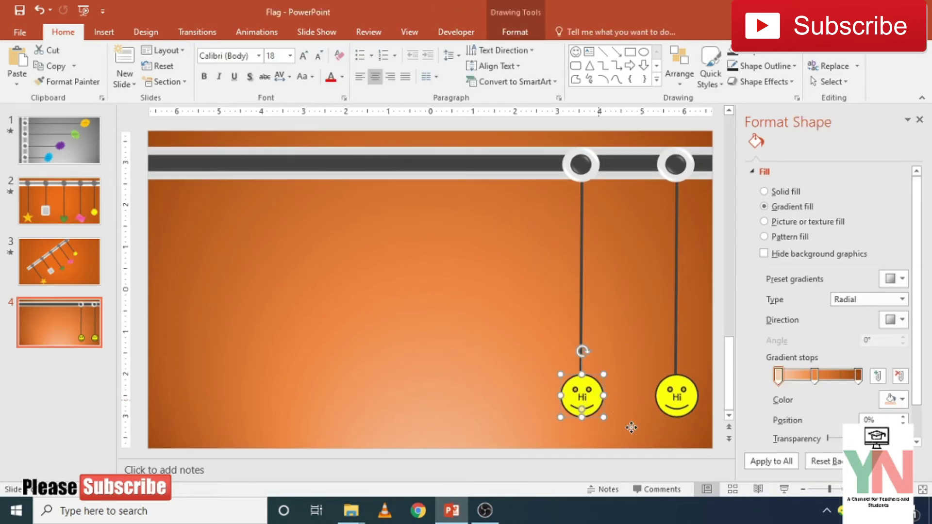
key("Delete")
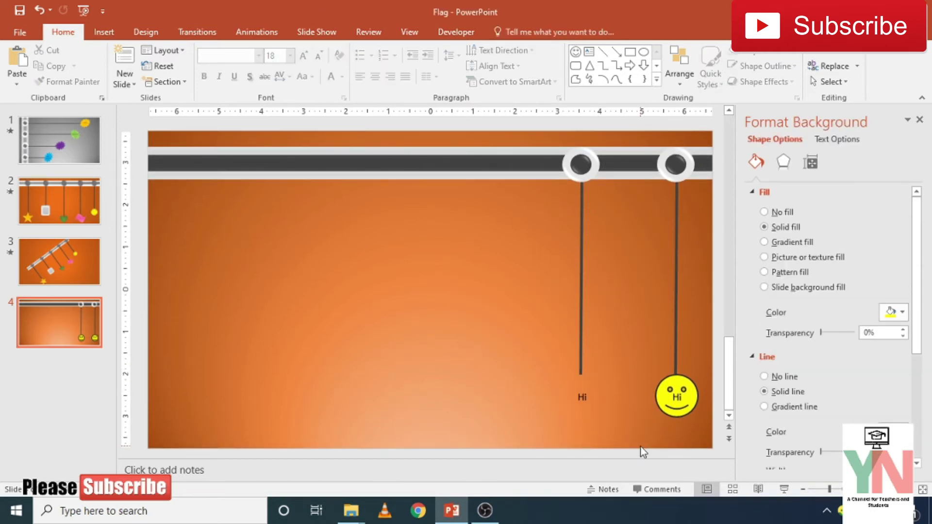
left_click(583, 391)
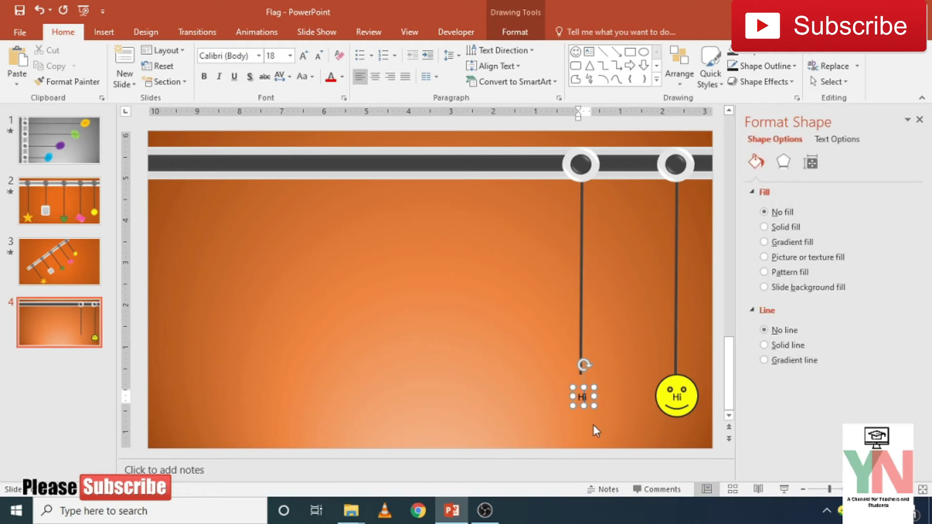
left_click(568, 390)
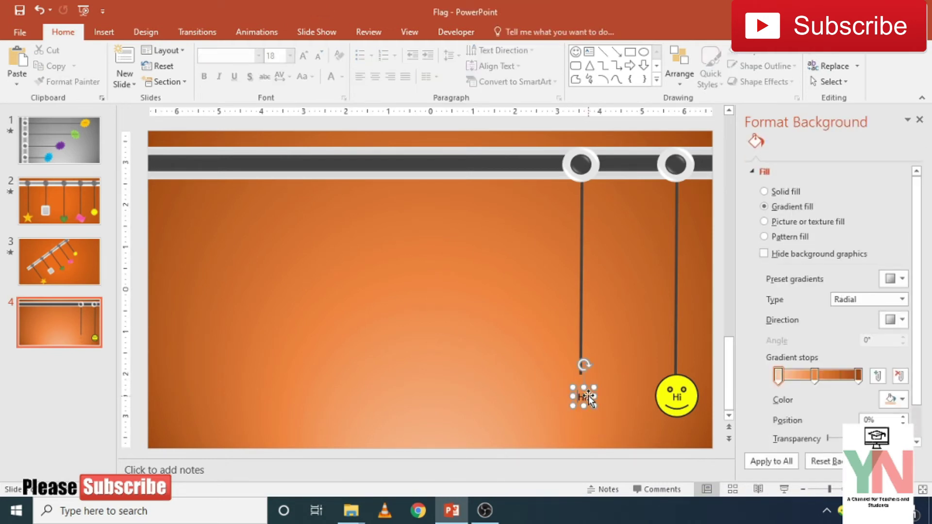
left_click_drag(506, 394, 506, 397)
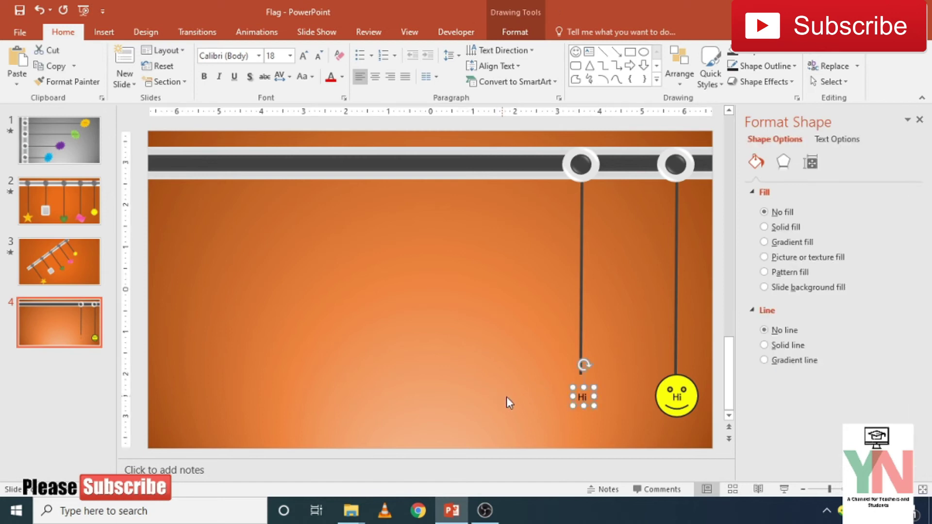
left_click(422, 362)
left_click(103, 31)
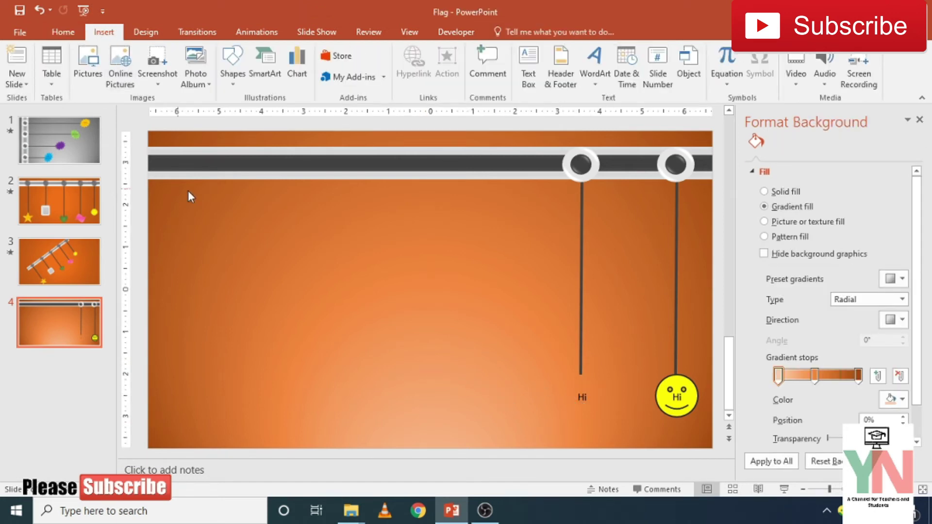
Draw a rounded square and move it to the bottom of the left string.
left_click(237, 86)
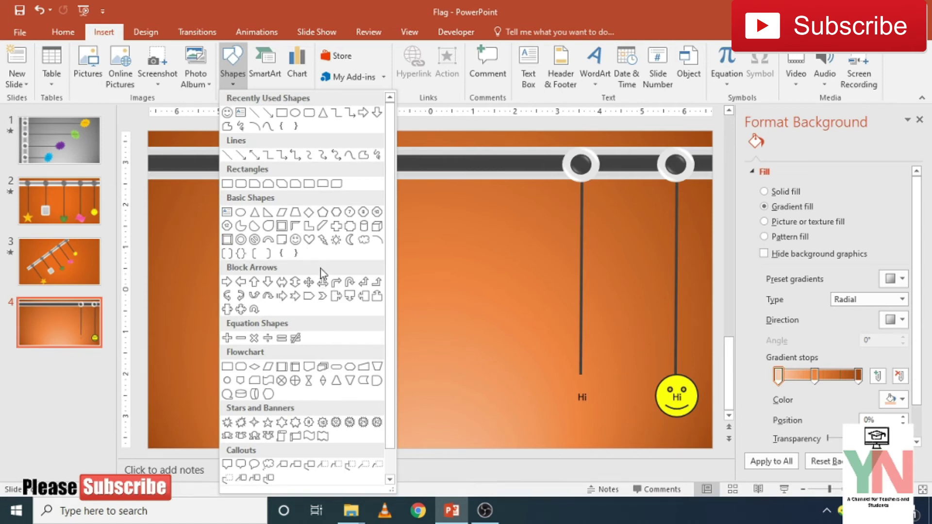
left_click(239, 184)
left_click(327, 305)
mouse_move(370, 327)
left_mouse_down()
mouse_move(384, 327)
mouse_move(356, 366)
left_mouse_up()
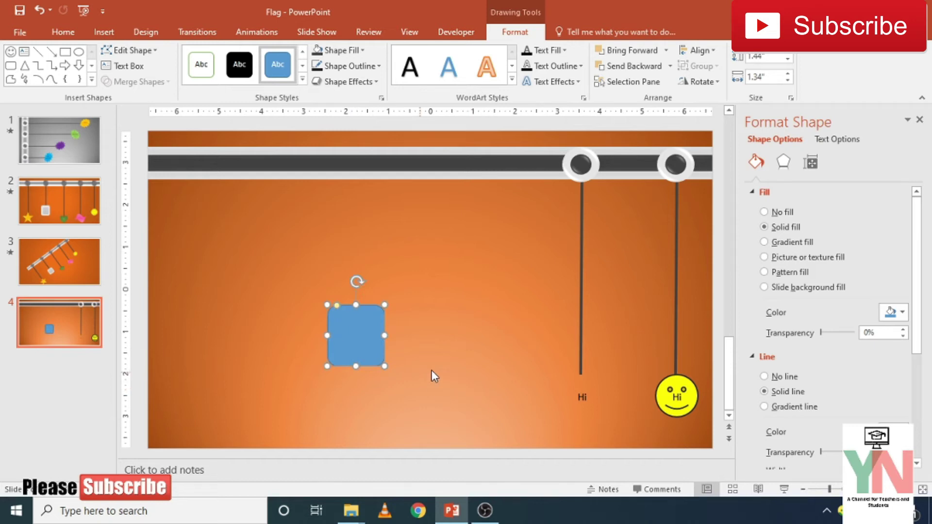
left_click(583, 397)
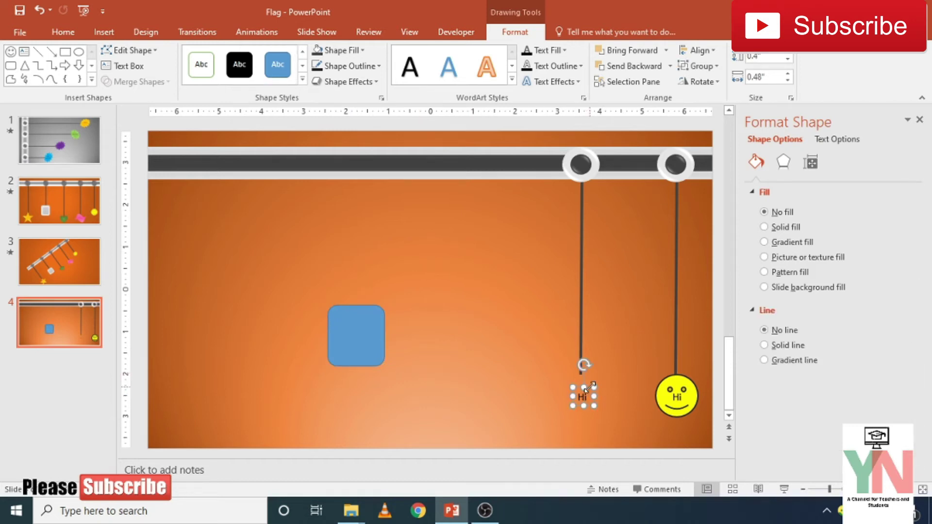
left_click_drag(584, 395, 362, 330)
left_click_drag(361, 330, 514, 365)
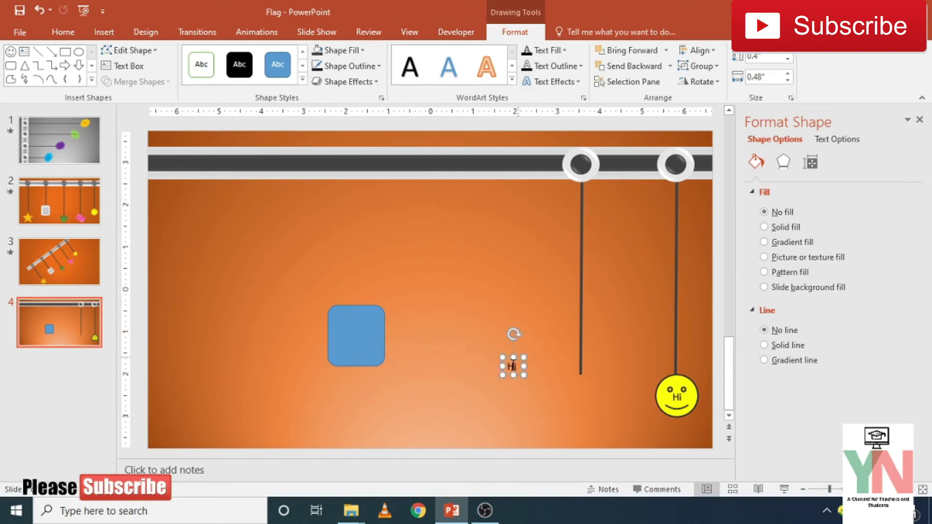
left_click(376, 354)
left_click_drag(380, 351, 597, 415)
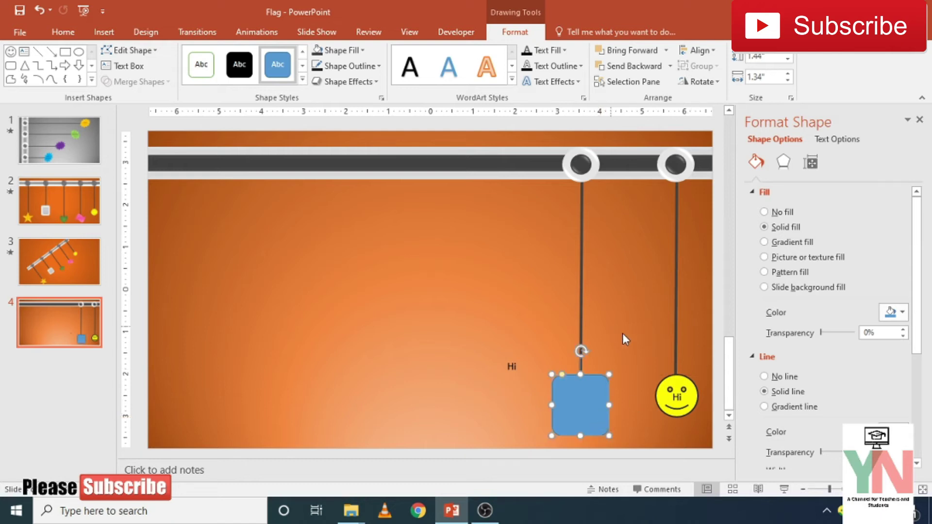
Give the square a grey radial preset gradient fill and no outline.
left_click(777, 245)
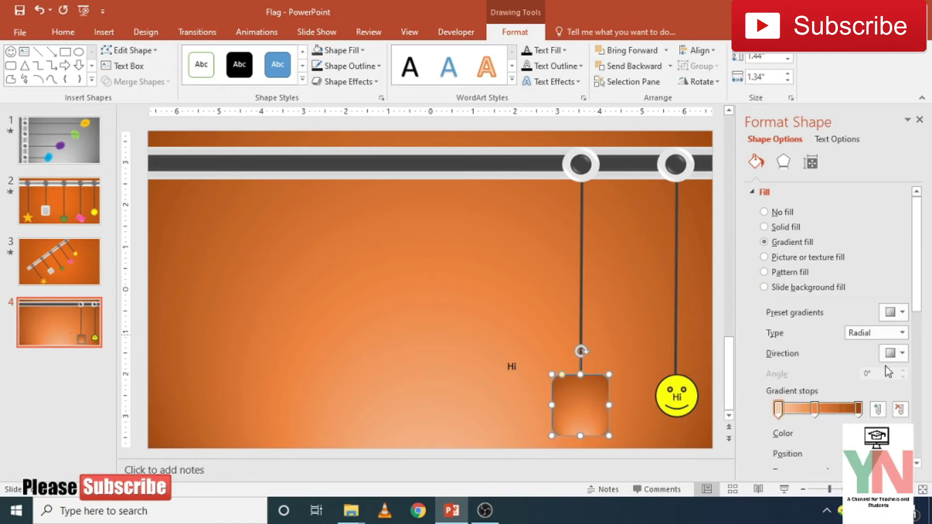
left_click(891, 313)
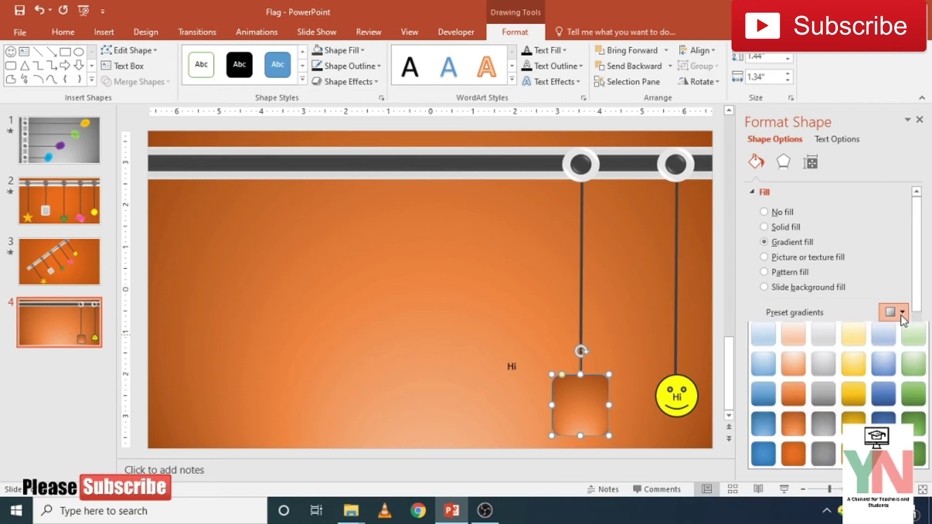
left_click(822, 433)
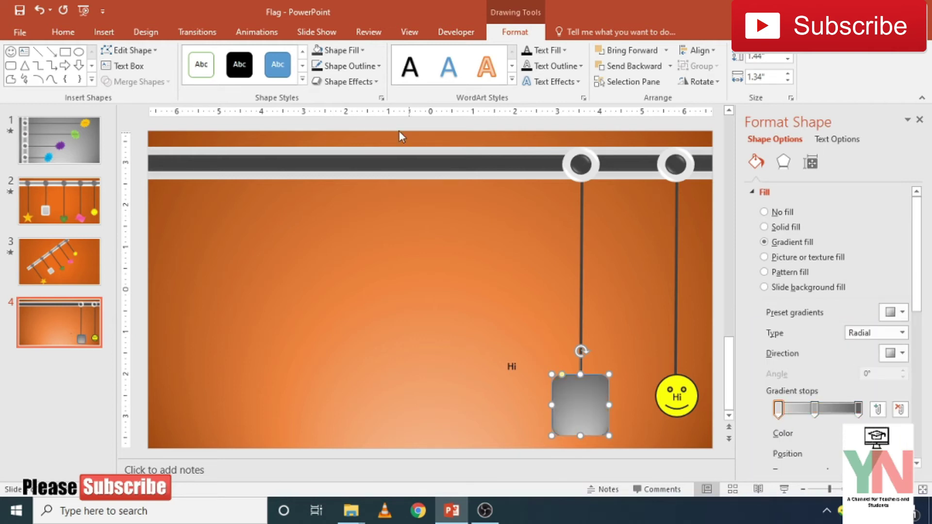
left_click(367, 66)
left_click(351, 214)
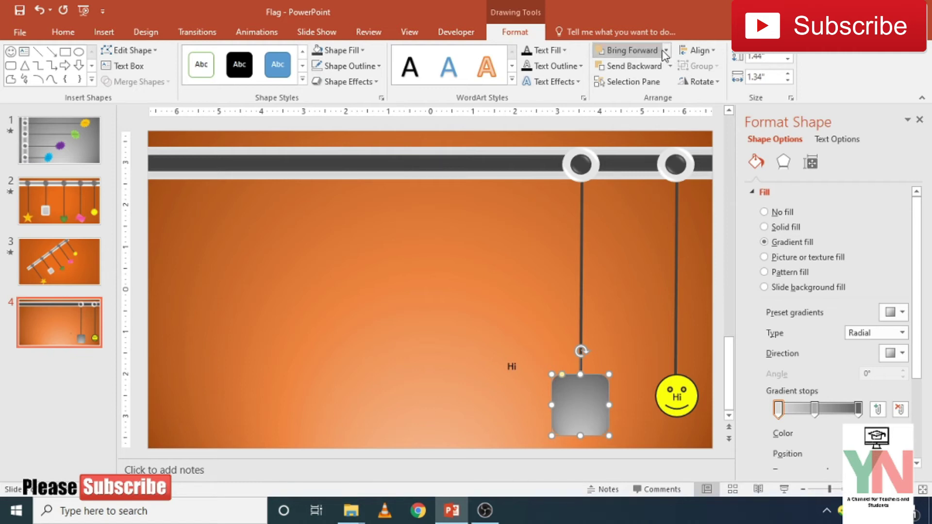
Widen the Hi text box, bring it forward, and place it on the grey square.
left_click(512, 367)
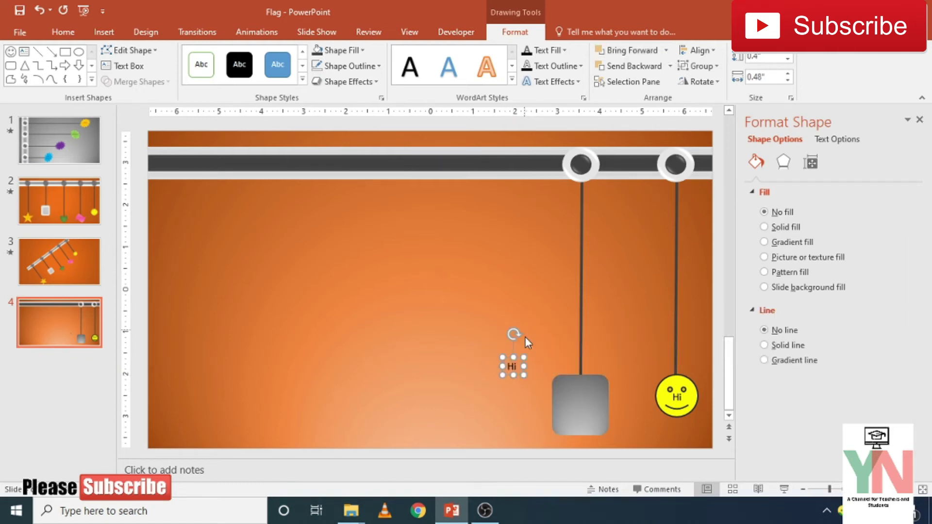
left_click_drag(524, 363, 581, 406)
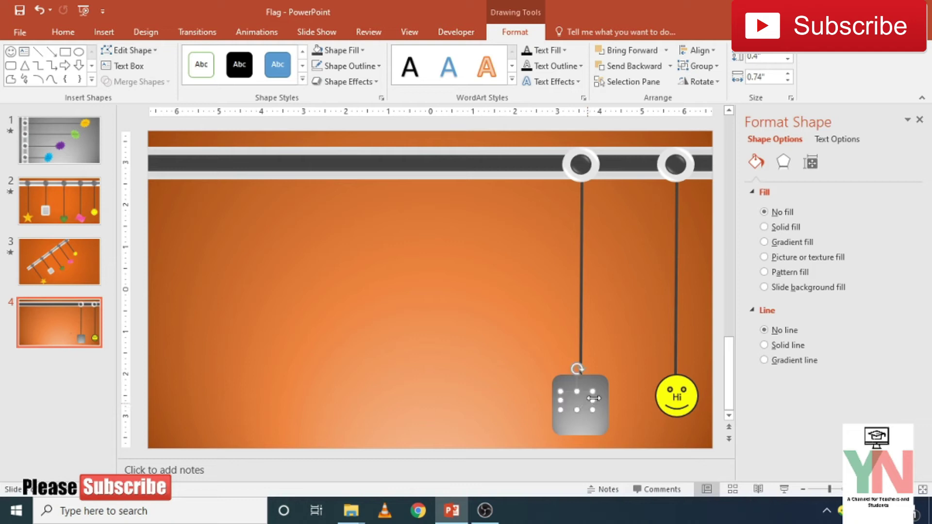
left_click(655, 50)
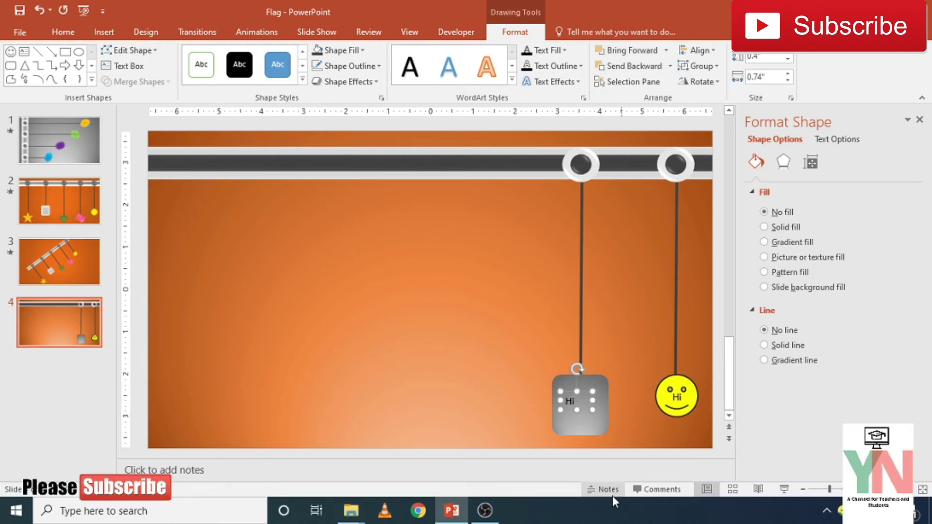
left_click_drag(589, 417, 594, 419)
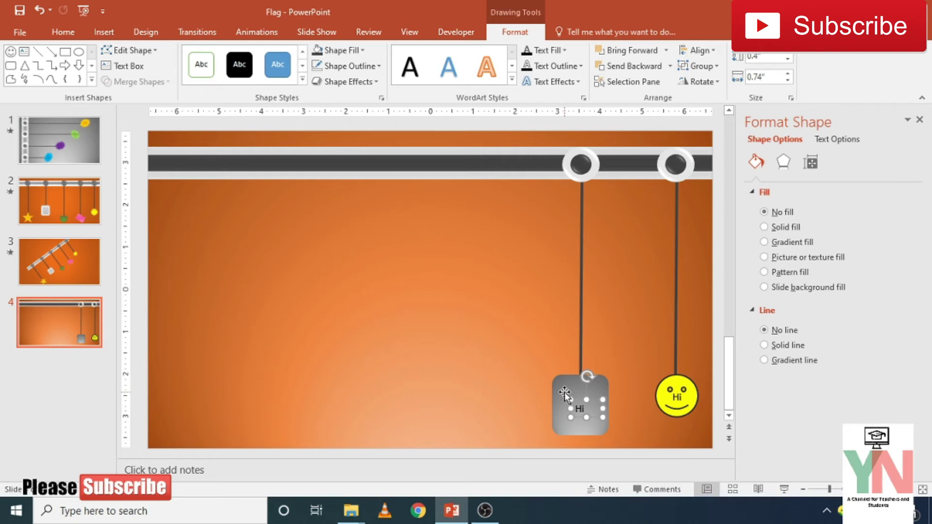
Replace the text with 'Welcome' and size the box to fit one line.
double_click(584, 409)
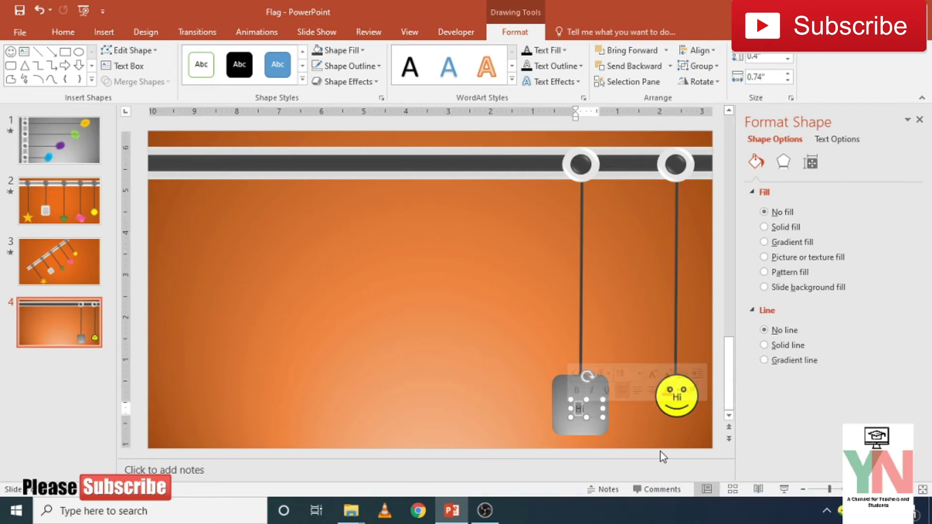
key("Delete")
type("Welcome")
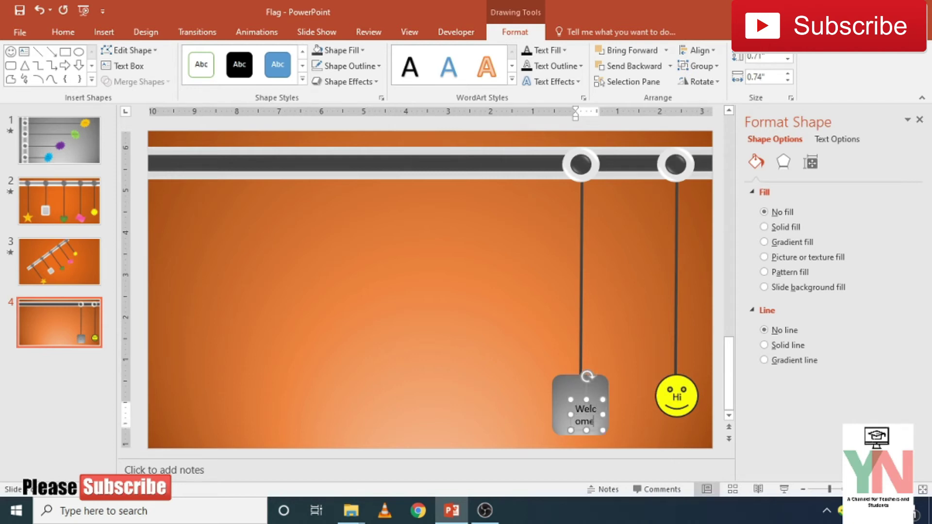
left_click_drag(569, 416, 551, 417)
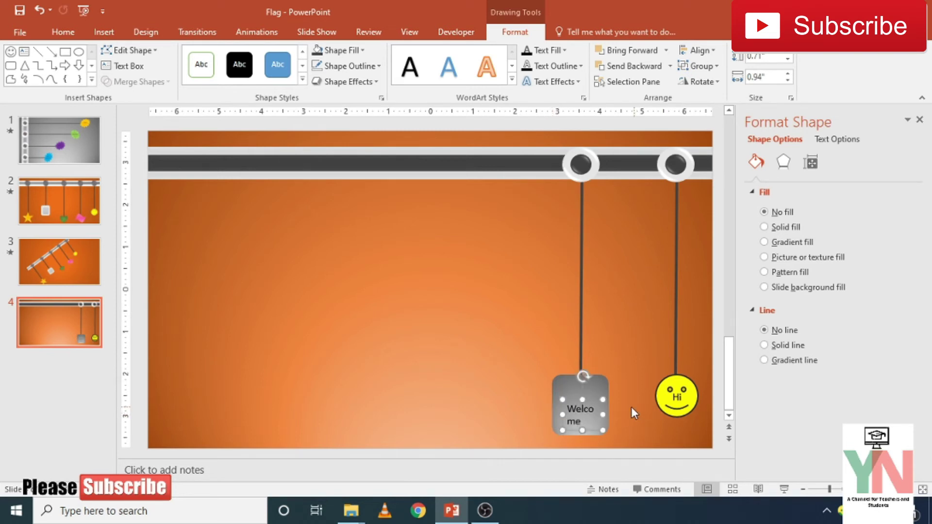
left_click_drag(563, 414, 596, 397)
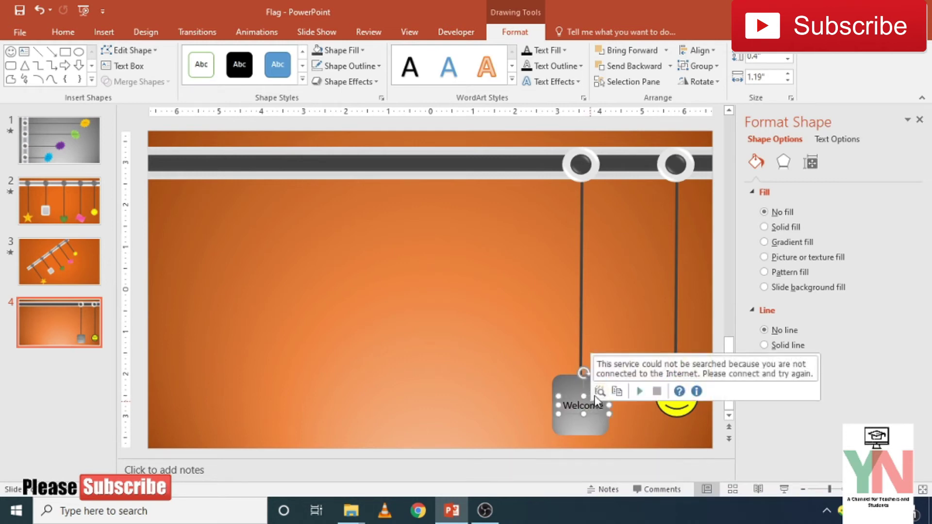
Group the Welcome tag with its hanging string.
left_click(582, 333, "shift")
left_click(698, 66)
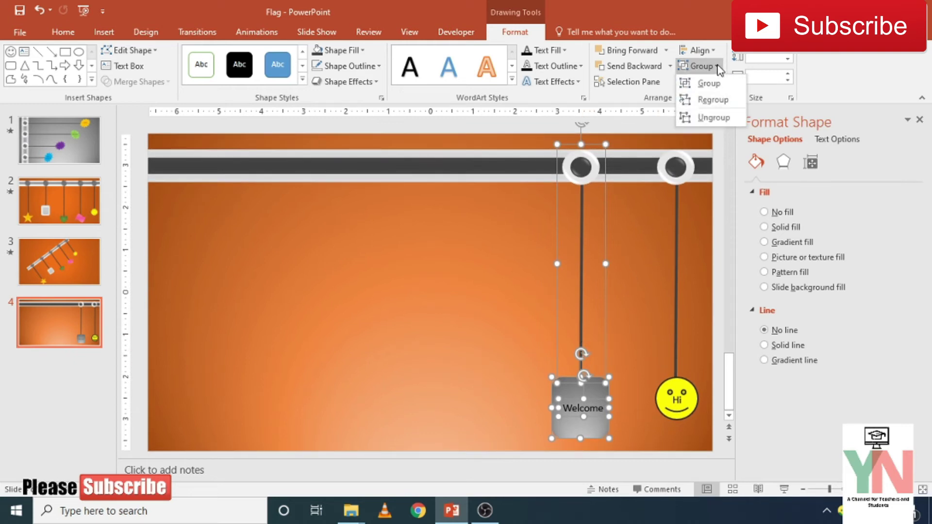
left_click(710, 81)
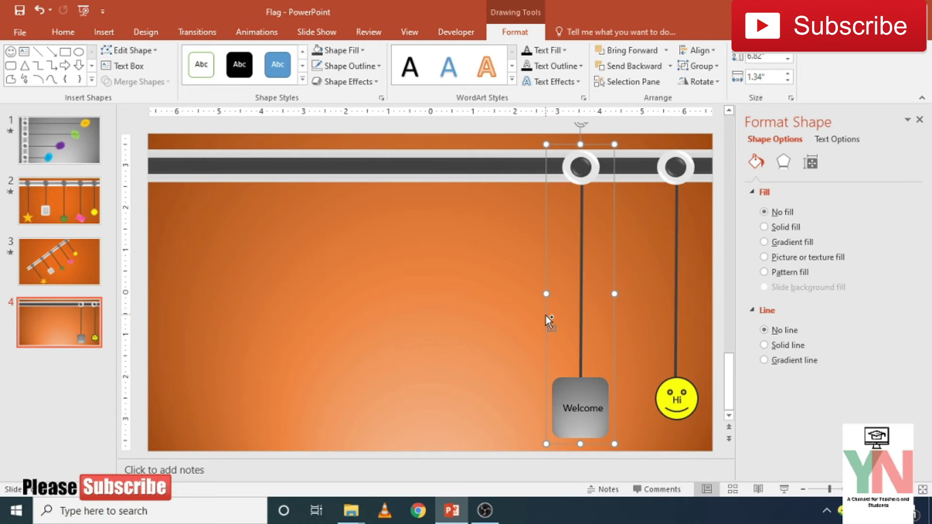
Copy the Welcome tag leftward under a new ring, ungroup it, and delete the copied grey box.
left_click_drag(546, 305, 403, 301)
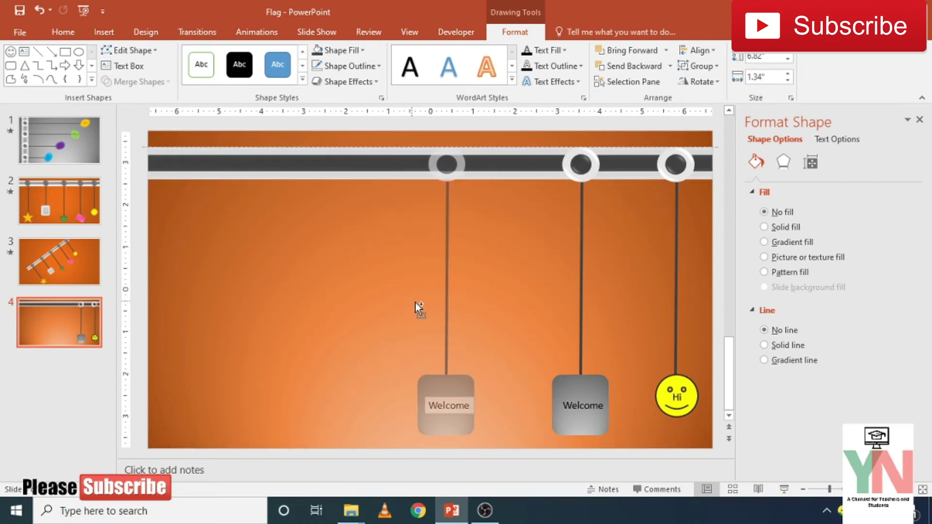
left_click_drag(403, 301, 445, 303)
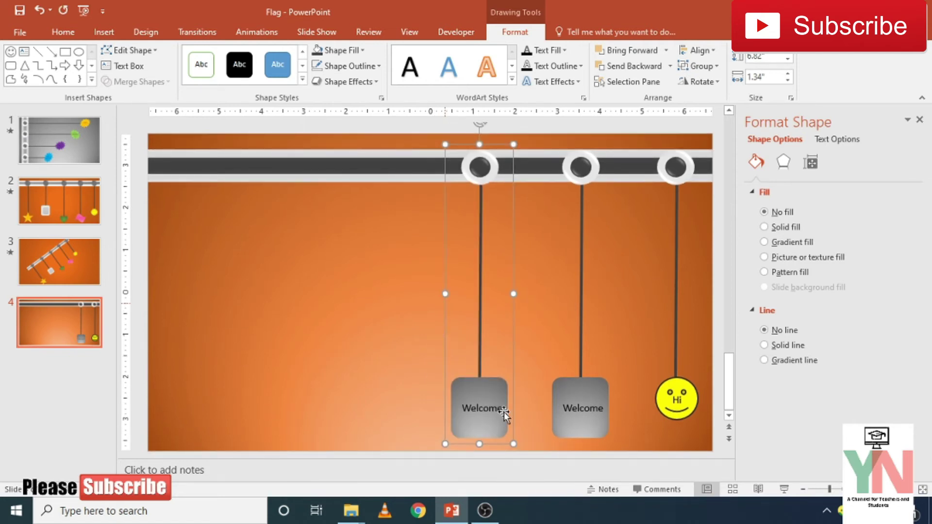
right_click(496, 389)
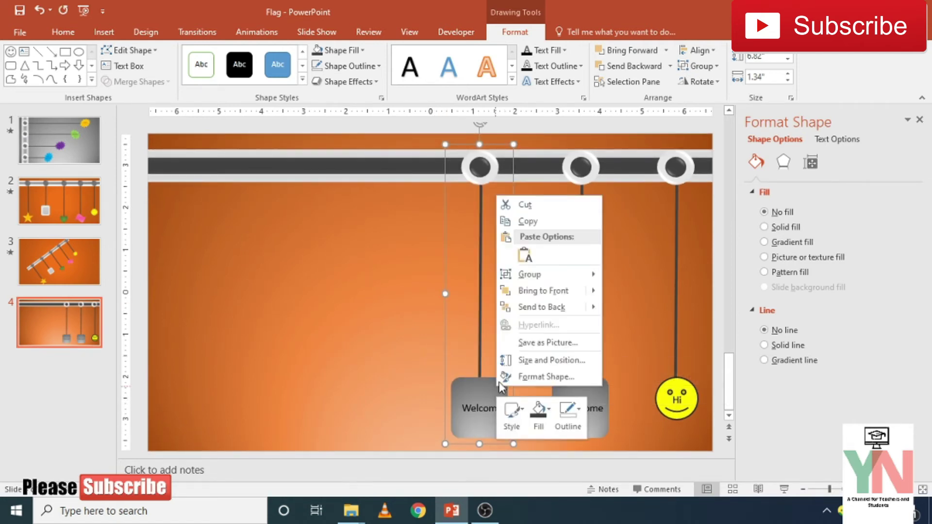
mouse_move(529, 275)
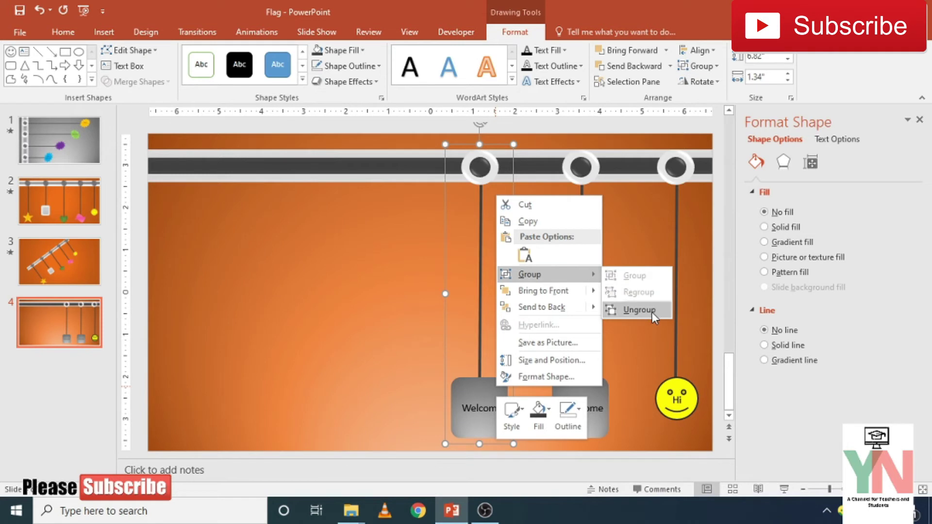
left_click(651, 313)
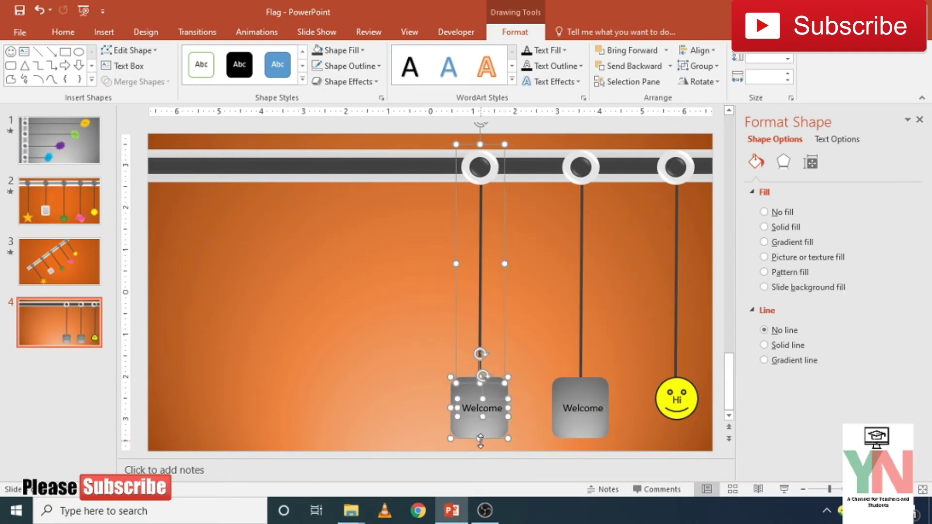
key("Escape")
double_click(494, 376)
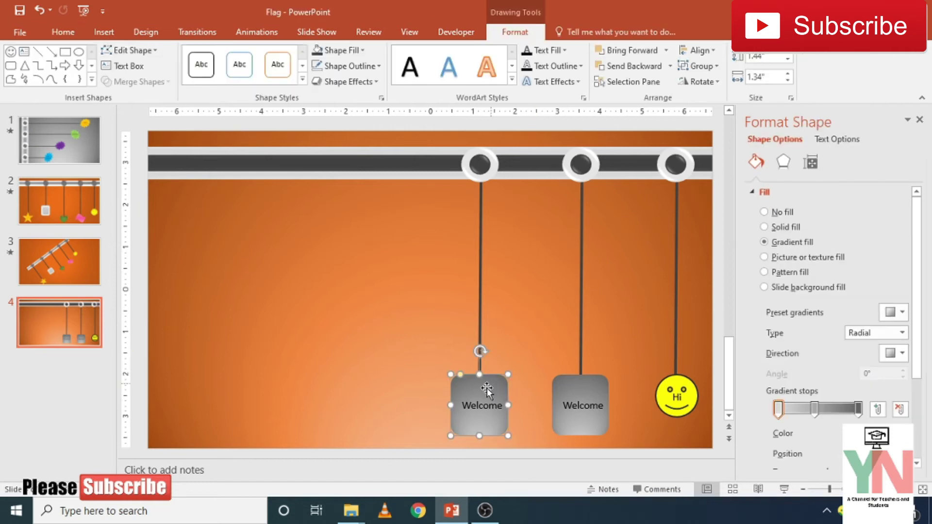
key("Delete")
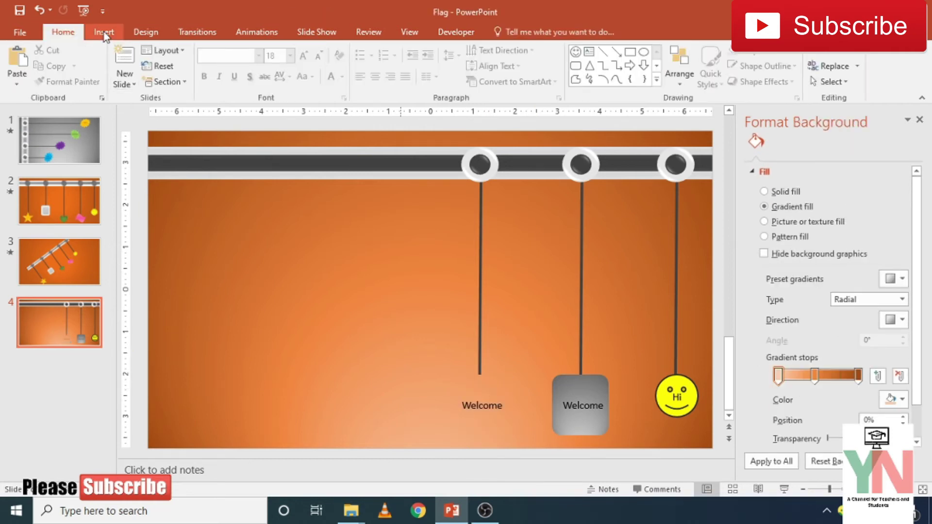
Draw a widened heart shape left of the new string.
left_click(103, 31)
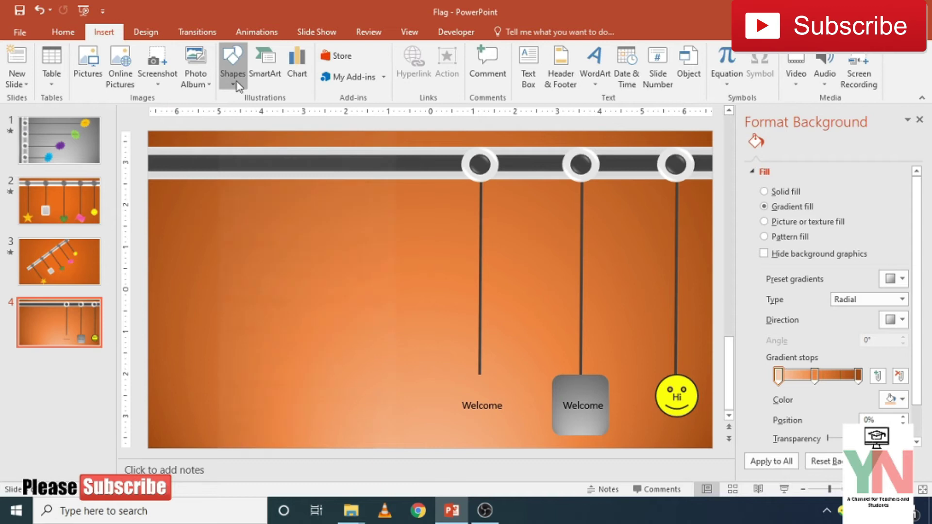
left_click(238, 87)
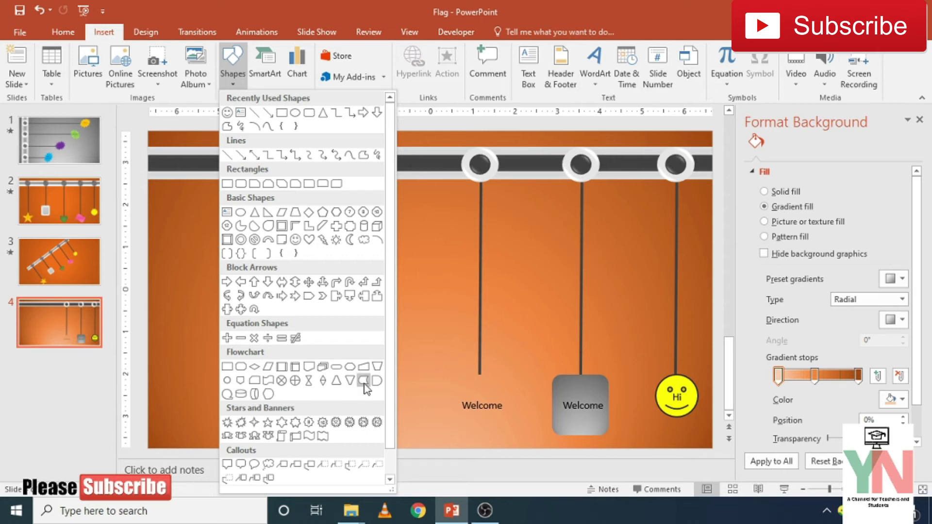
left_click(309, 240)
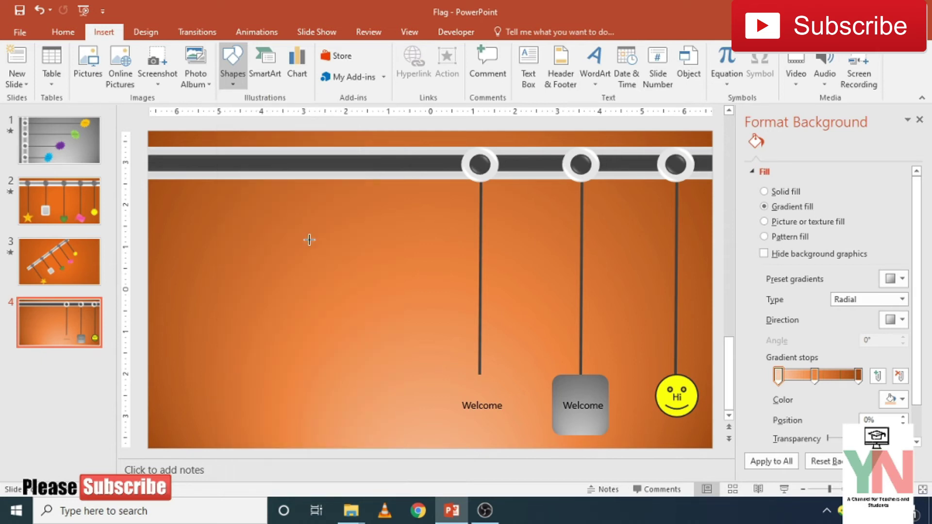
left_click_drag(356, 374, 398, 417)
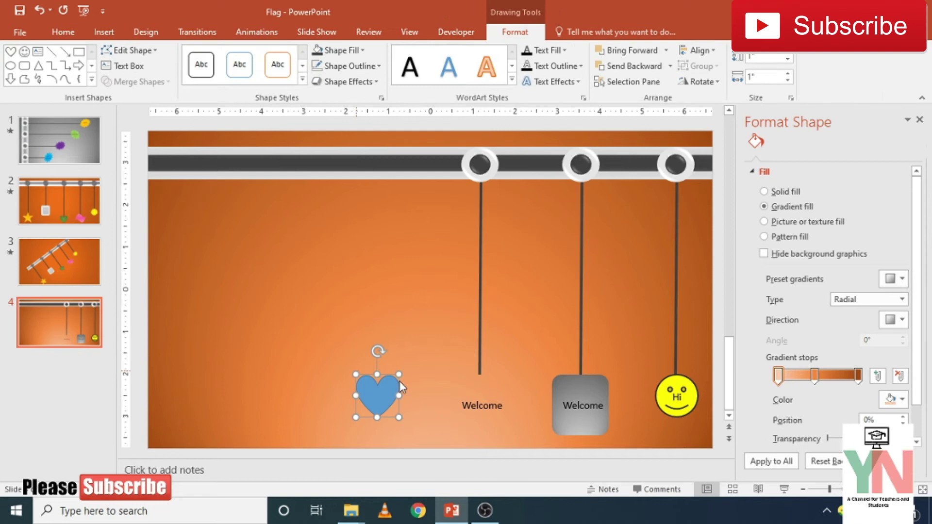
mouse_move(399, 374)
left_mouse_down()
mouse_move(414, 375)
mouse_move(384, 356)
left_mouse_up()
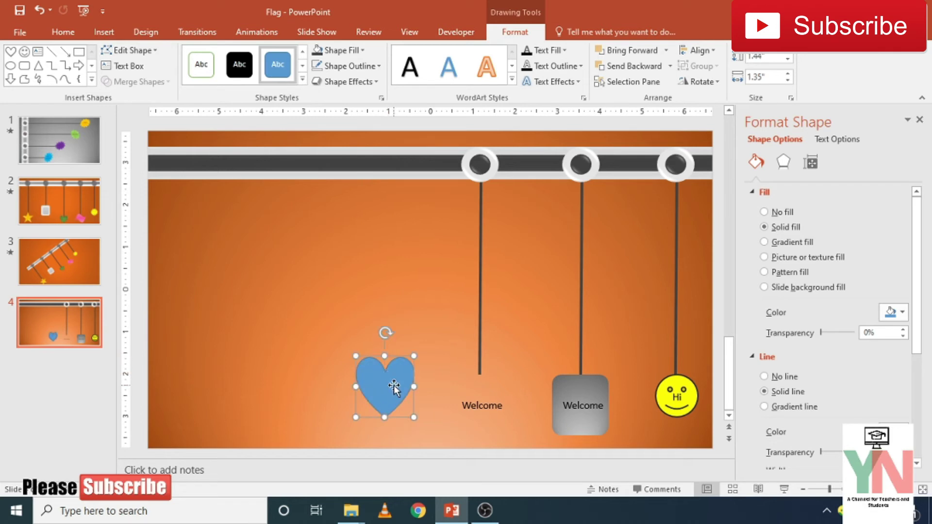
Fill the heart red with no outline and a From Center gradient.
left_click(361, 51)
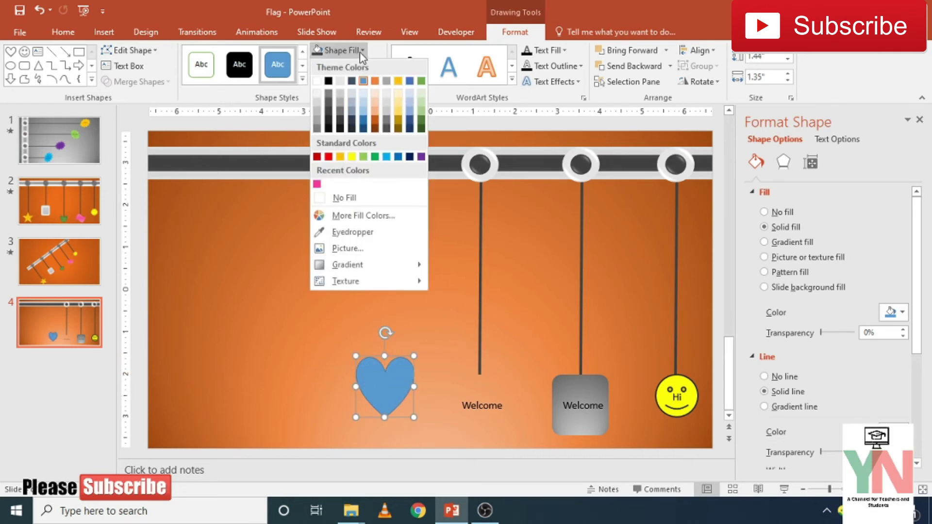
left_click(328, 156)
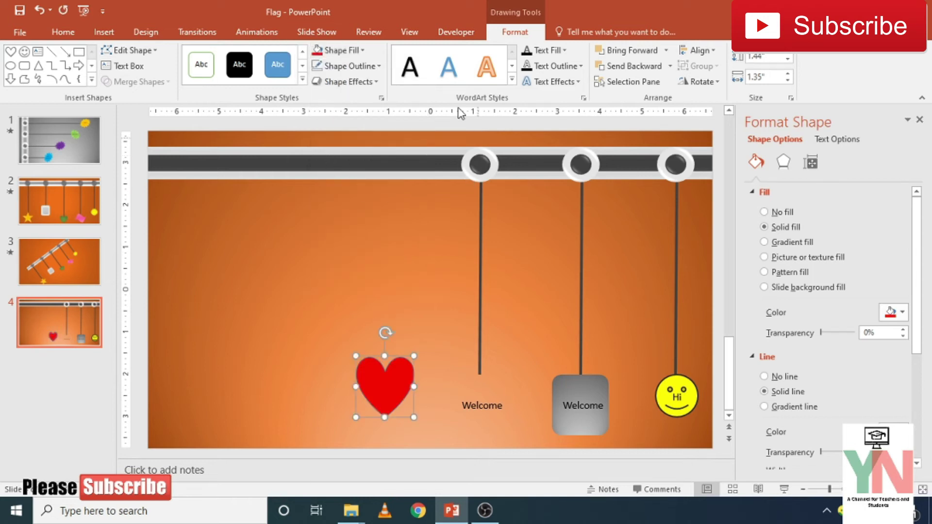
left_click(379, 67)
left_click(347, 212)
left_click(363, 50)
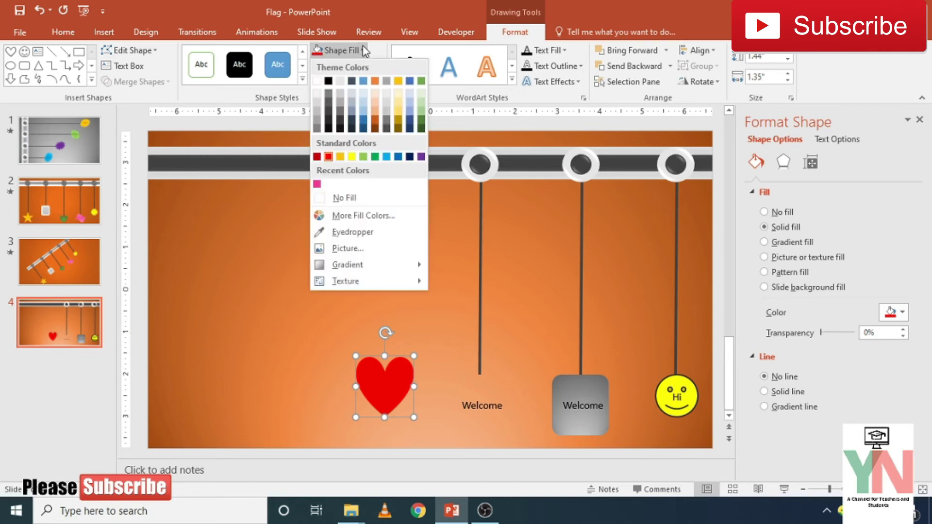
mouse_move(348, 264)
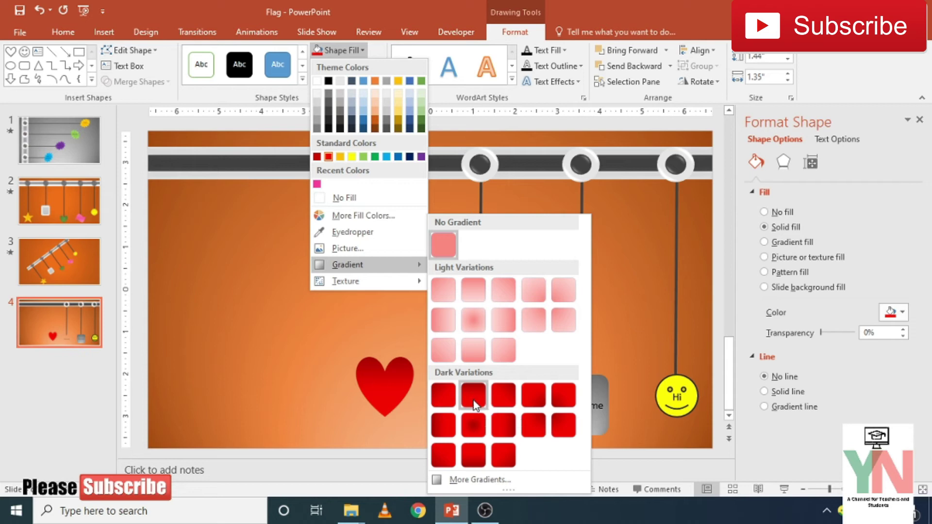
left_click(474, 417)
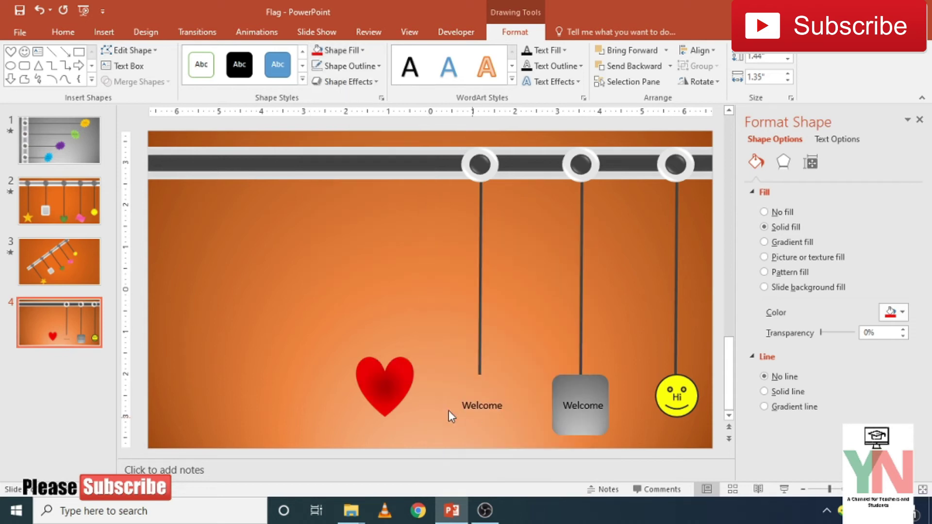
left_click(485, 398)
Move the Welcome text onto the heart and bring it to the front.
left_click_drag(485, 398, 391, 379)
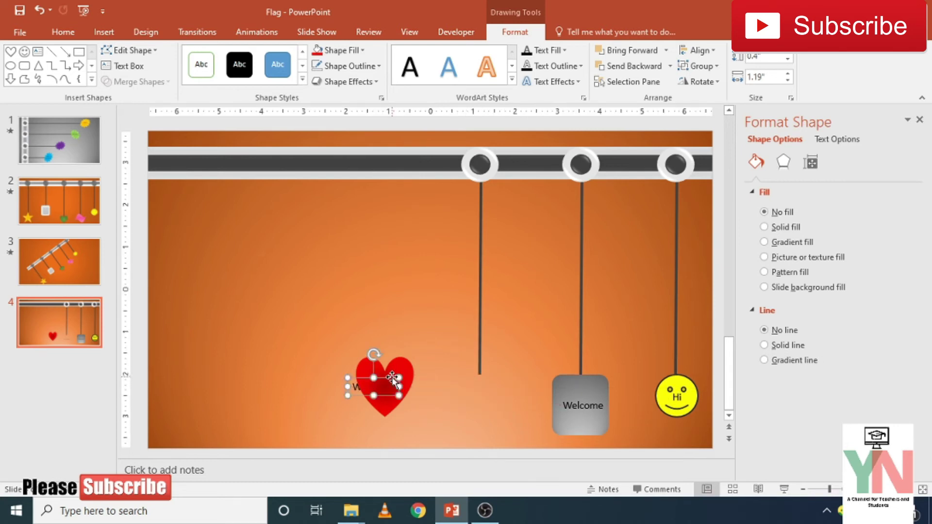
left_click(667, 52)
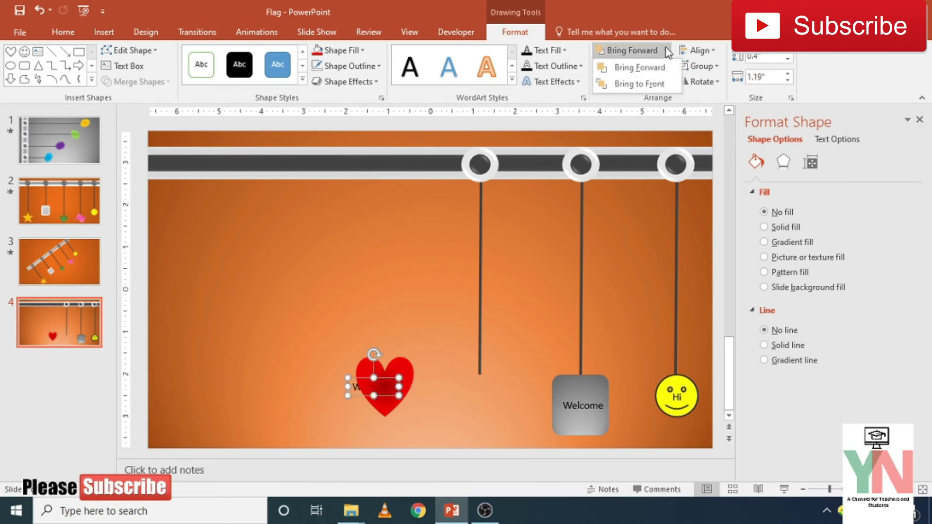
left_click(657, 69)
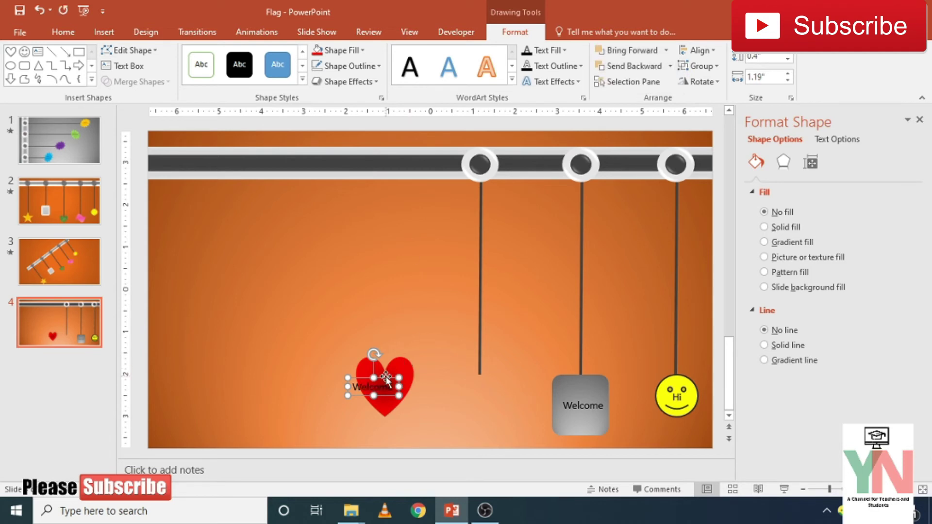
left_click_drag(387, 381, 400, 378)
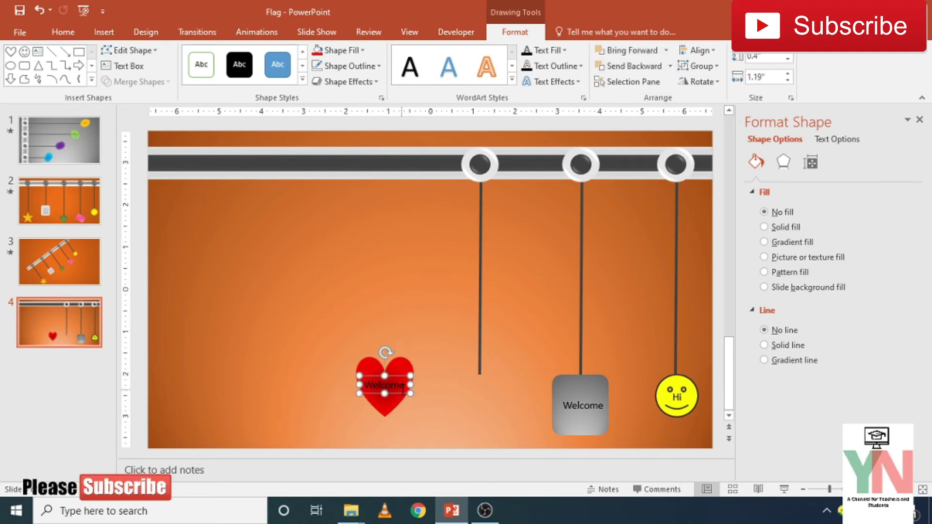
Change the heart's label to 'To' and centre it.
double_click(369, 385)
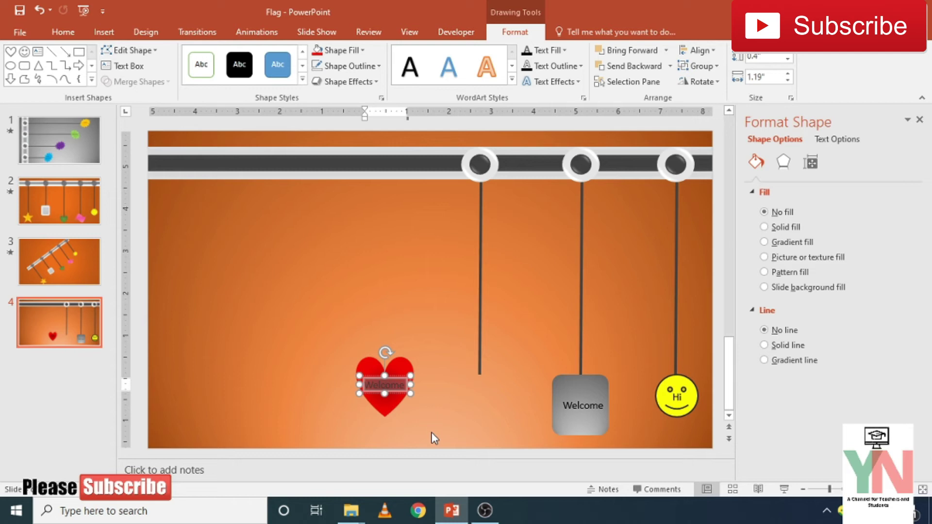
type("t")
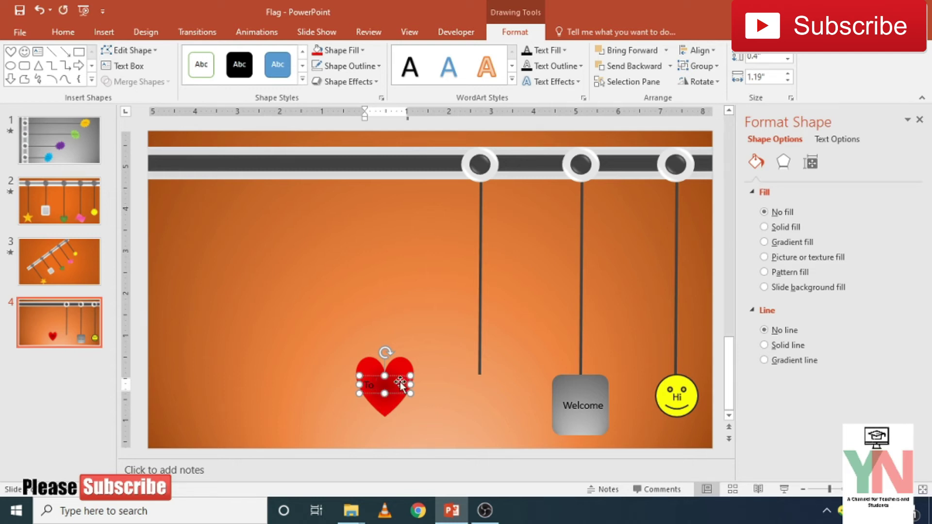
key("Escape")
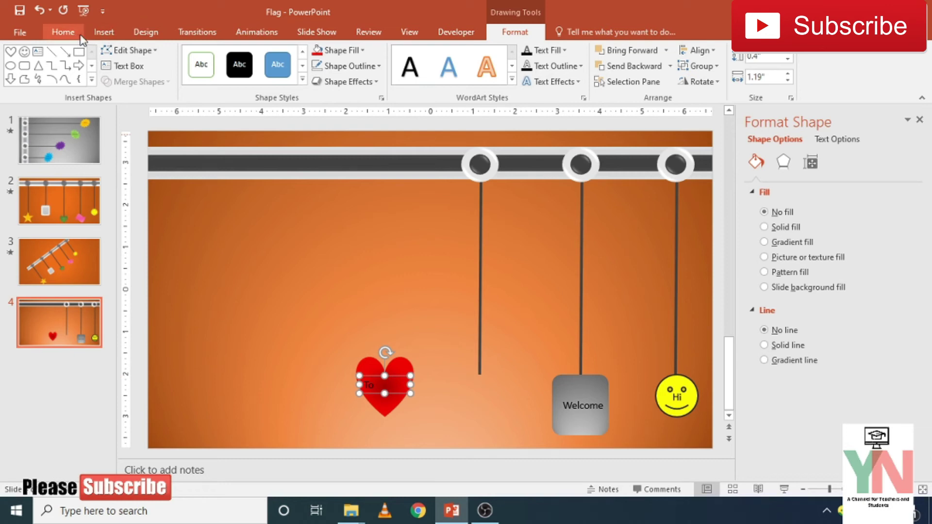
left_click(63, 32)
left_click(375, 76)
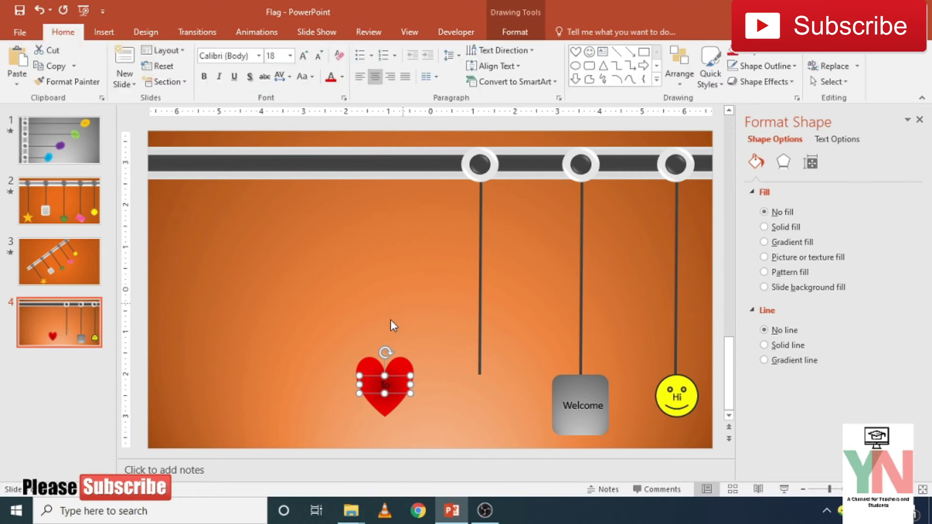
Group the heart with its label and move it under the first string.
left_click(408, 372, "shift")
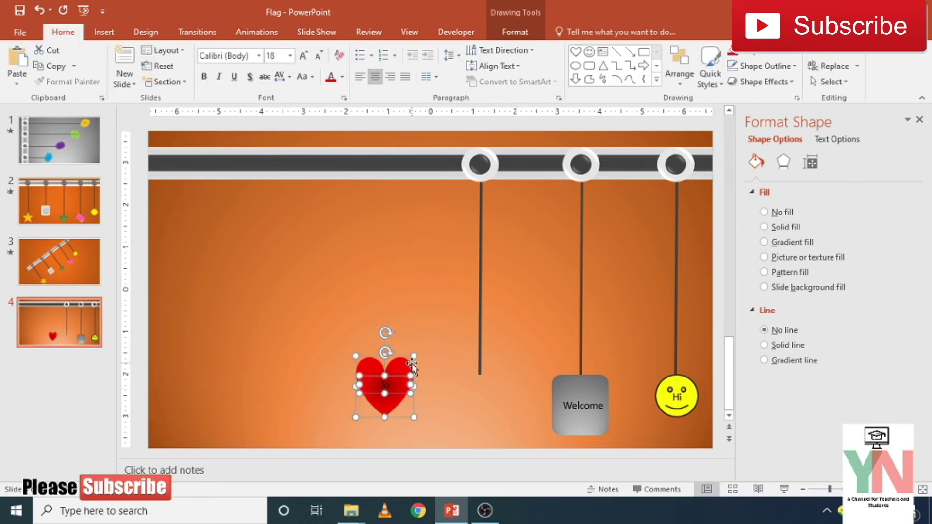
right_click(404, 369)
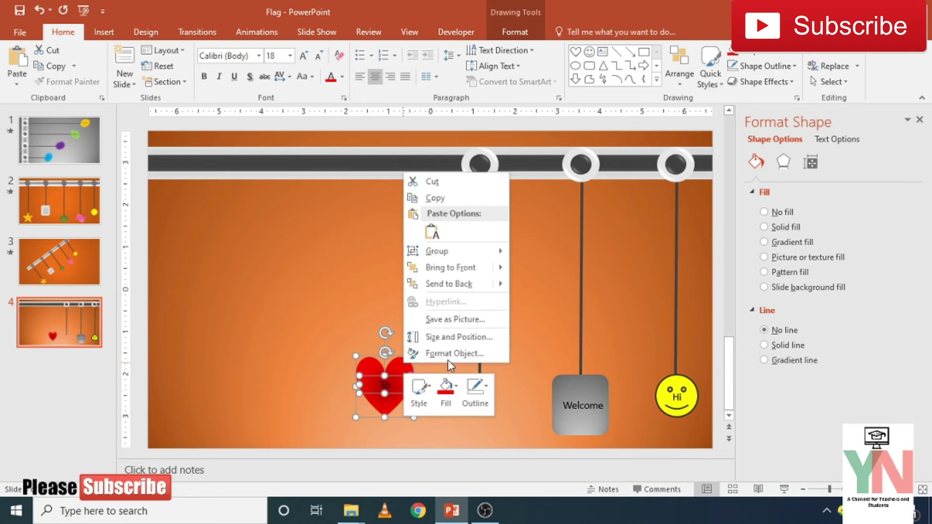
mouse_move(437, 252)
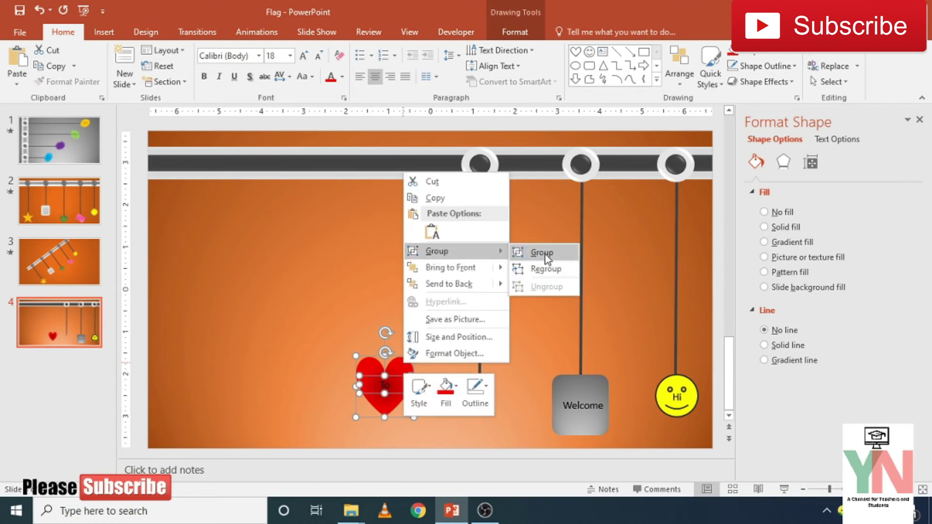
left_click(546, 255)
left_click_drag(409, 373, 505, 373)
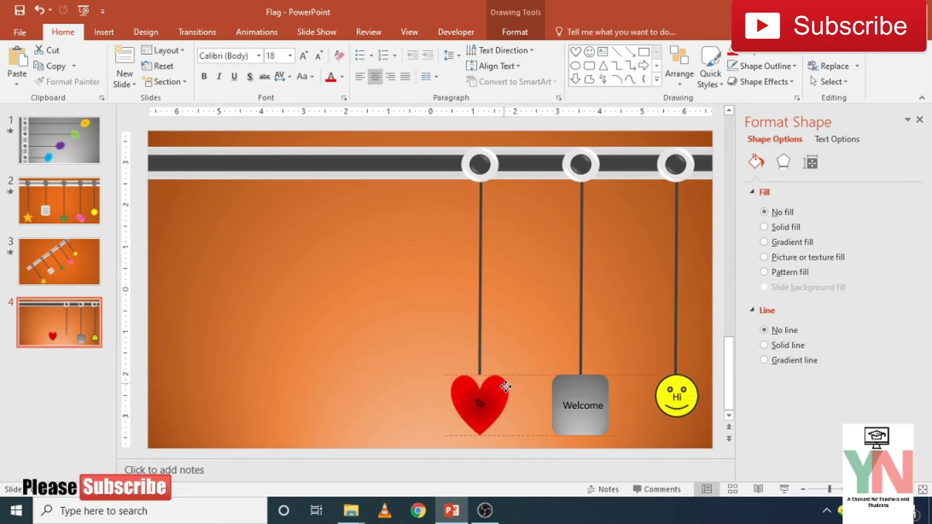
Ungroup the first string assembly and extend its line down to the heart.
left_click_drag(503, 372, 497, 380)
left_click(481, 335)
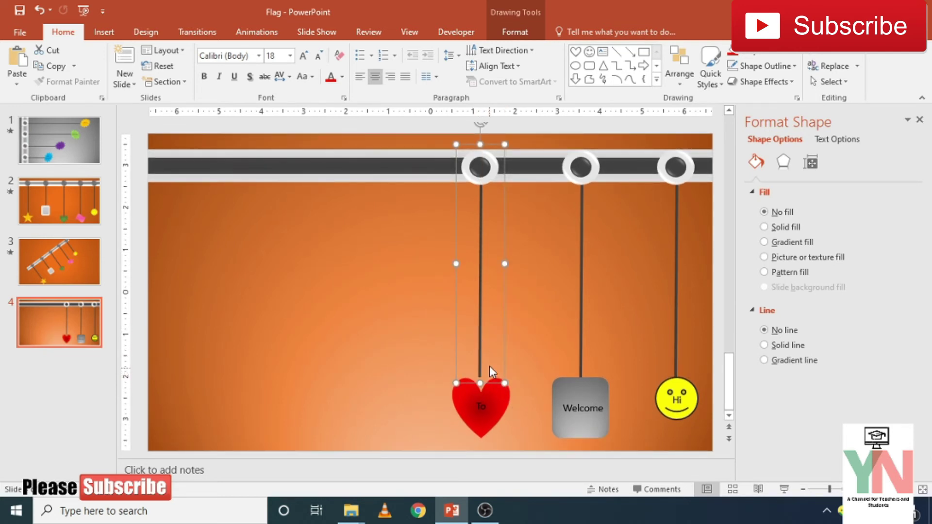
right_click(486, 329)
mouse_move(521, 217)
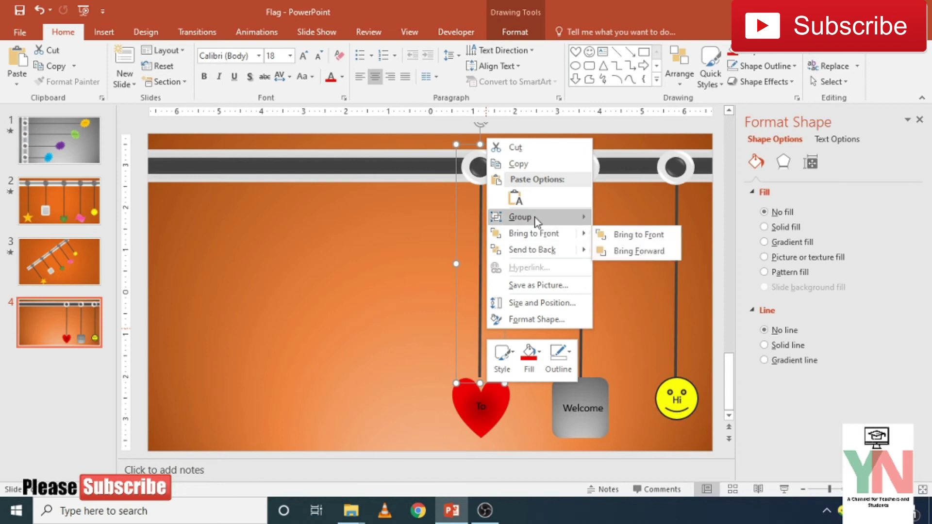
left_click(634, 258)
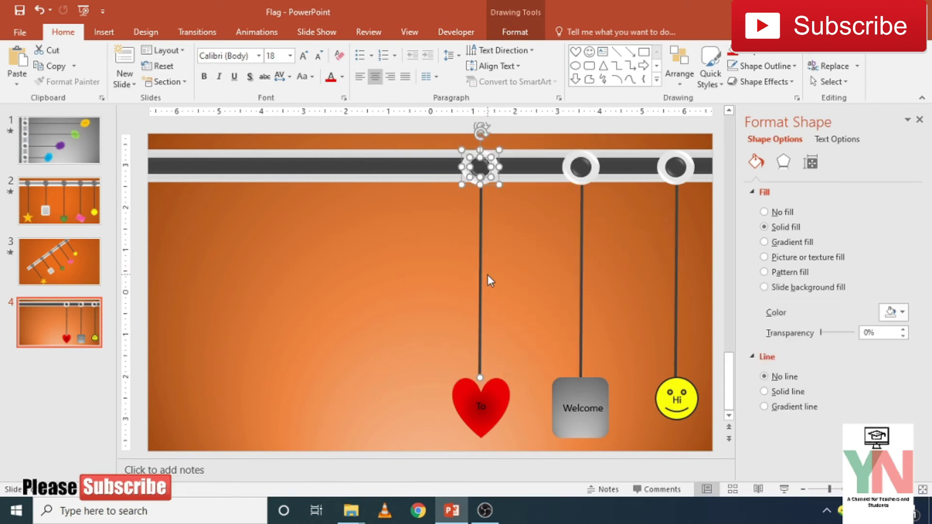
left_click(502, 277)
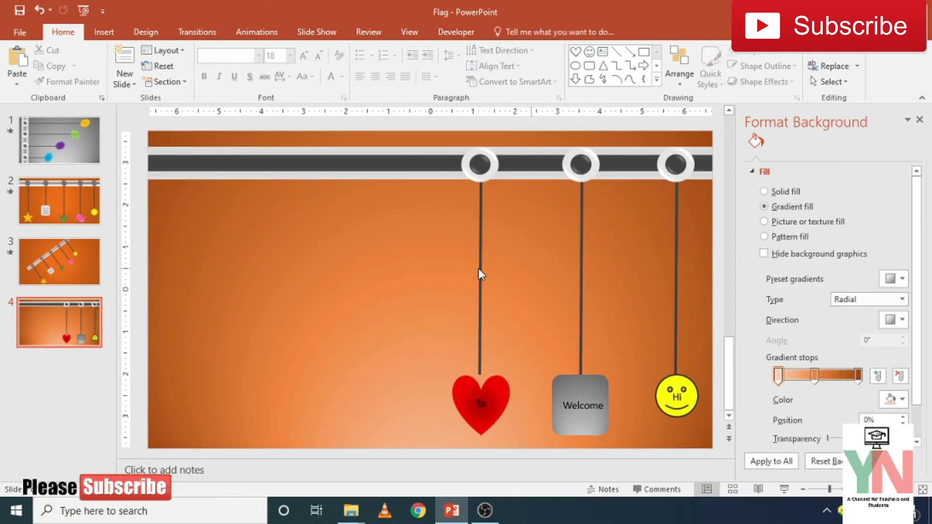
left_click(481, 290)
mouse_move(479, 375)
left_mouse_down()
mouse_move(481, 389)
mouse_move(459, 389)
left_mouse_up()
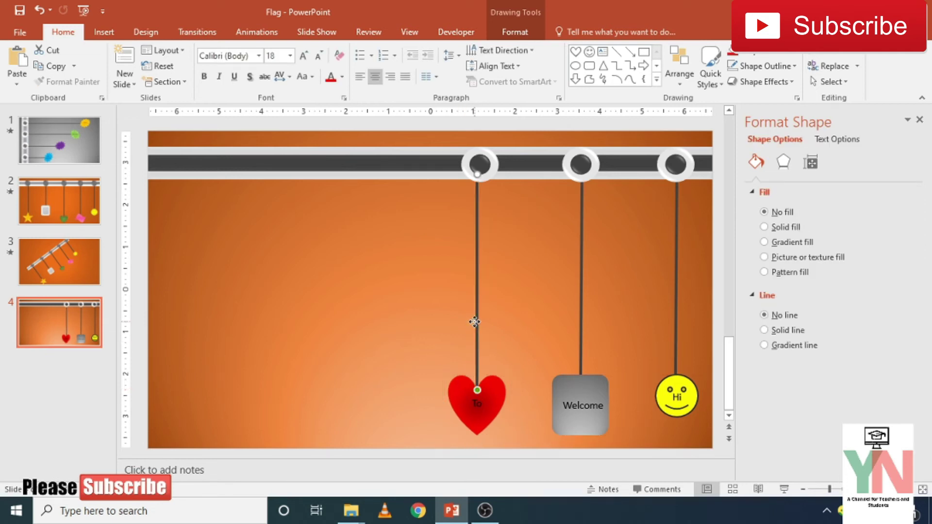
left_click(475, 319)
left_click_drag(476, 318, 478, 320)
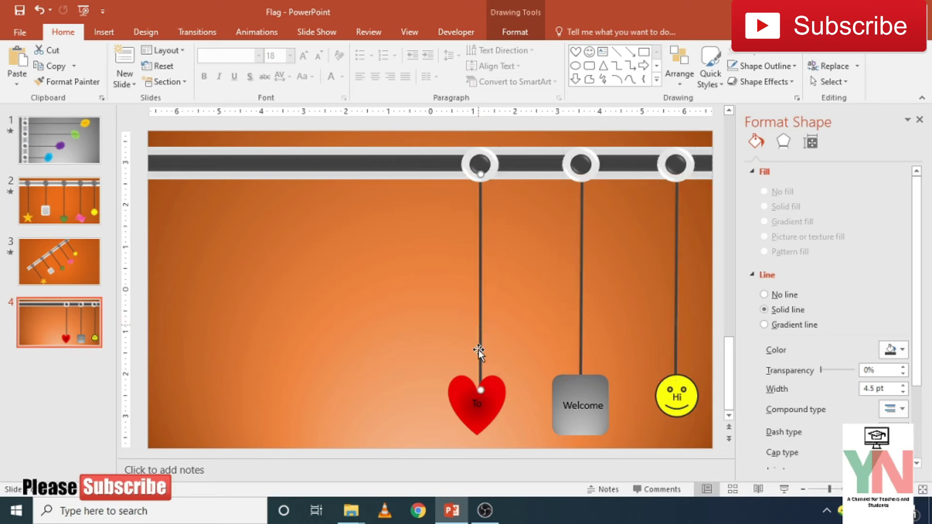
Align the heart under the string and group heart, string and ring into one hanger.
left_click(493, 400)
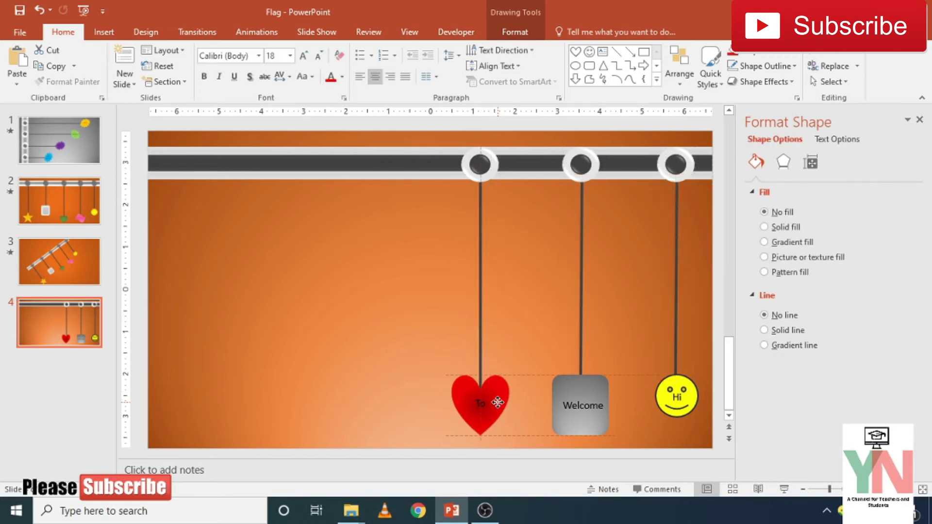
left_click_drag(499, 399, 500, 430)
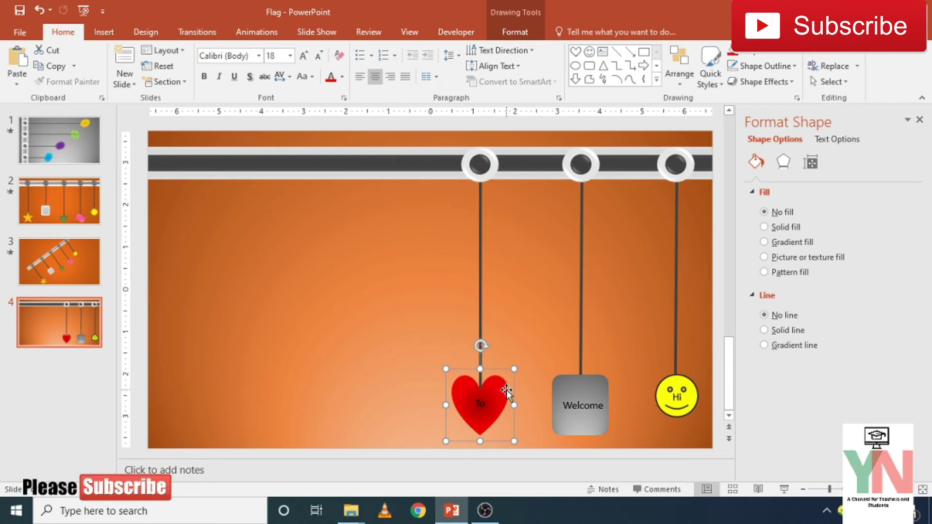
left_click(480, 321, "shift")
left_click(488, 158, "shift")
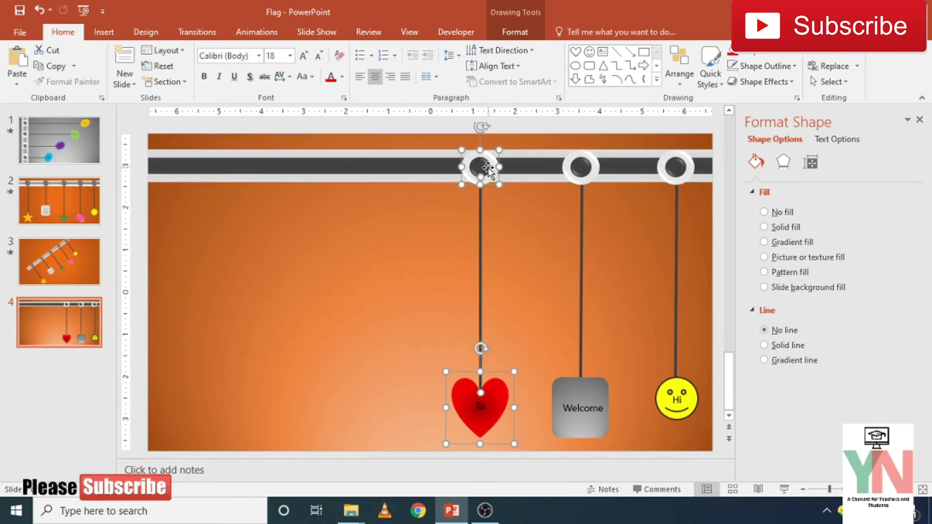
left_click(486, 162)
right_click(489, 167)
left_click(487, 430)
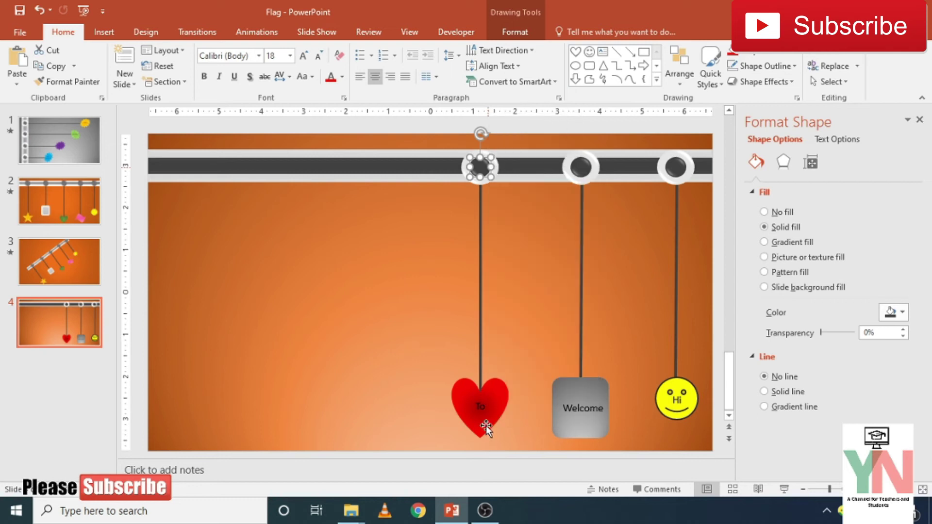
left_click(486, 425)
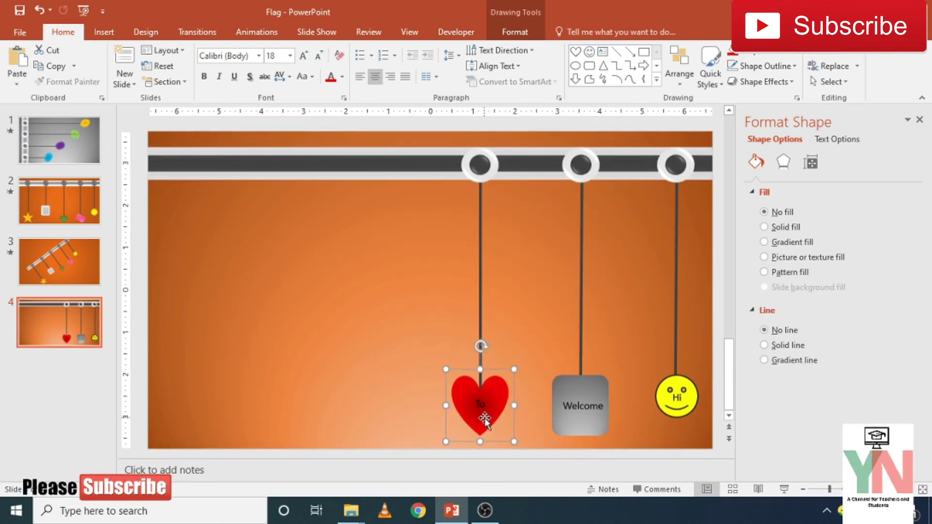
left_click(483, 162, "shift")
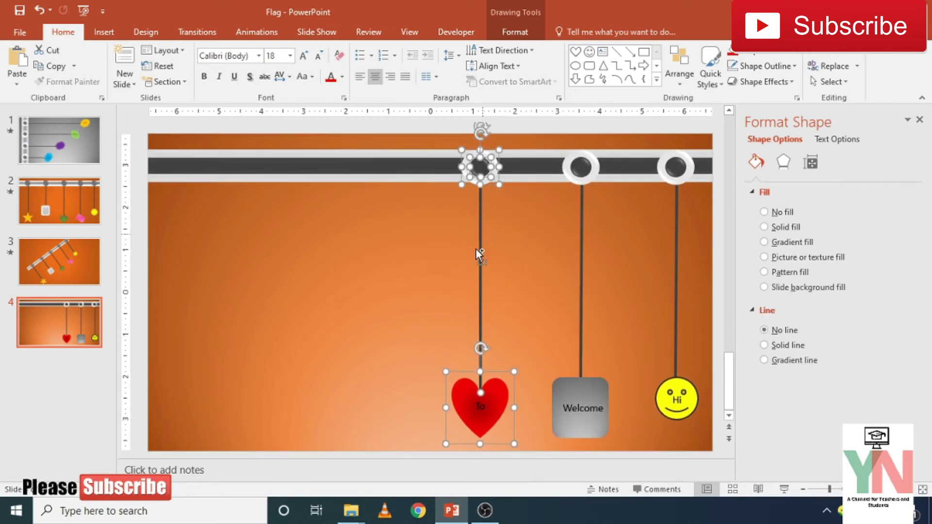
right_click(480, 274)
mouse_move(515, 353)
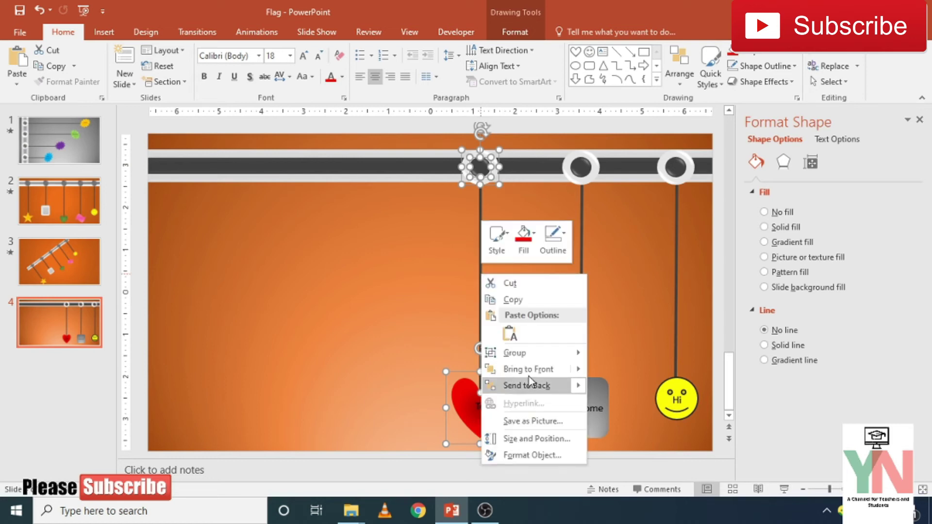
left_click(594, 356)
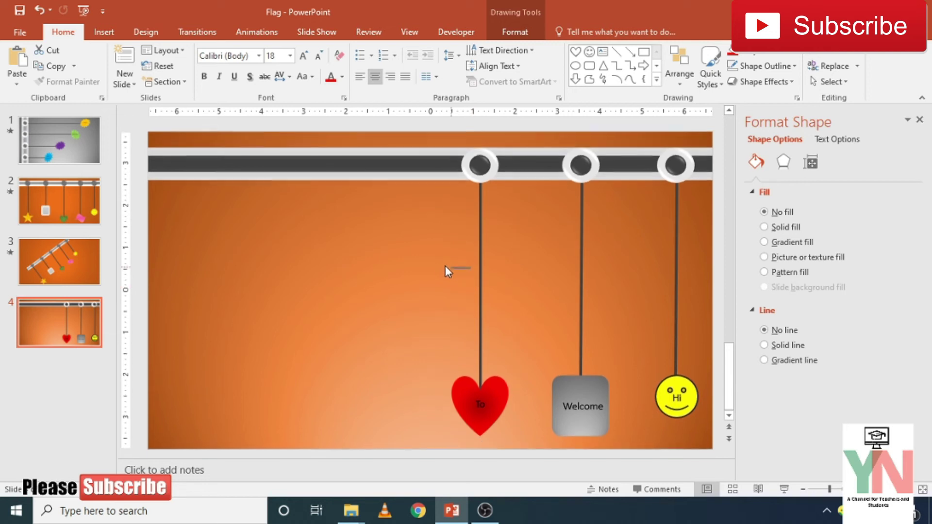
Duplicate the heart hanger further left on the rail and ungroup the copy.
left_click(481, 259)
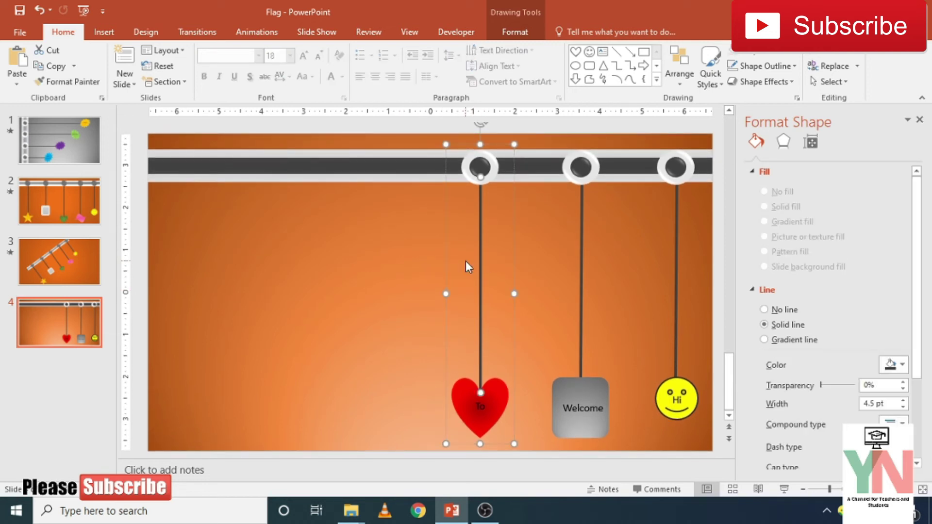
left_click(448, 263)
mouse_move(447, 263)
left_mouse_down()
mouse_move(325, 261)
mouse_move(343, 262)
left_mouse_up()
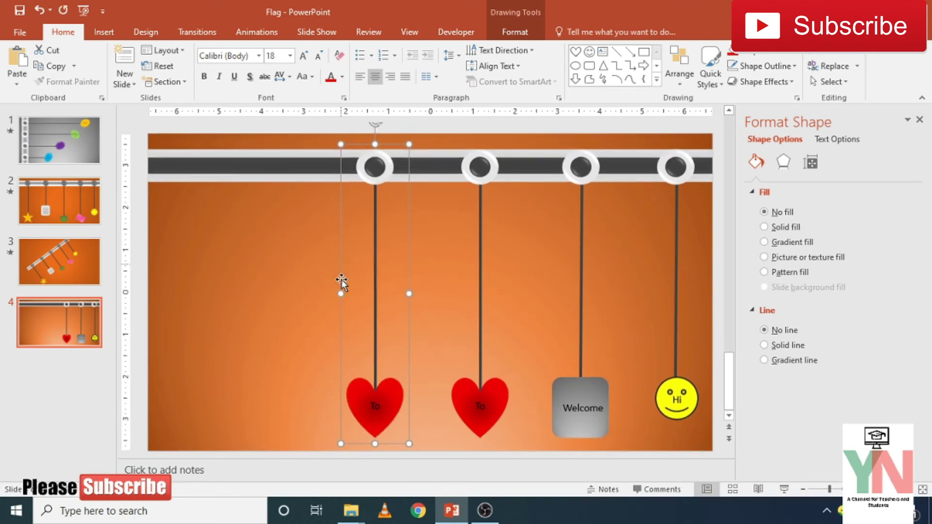
right_click(378, 367)
key("Escape")
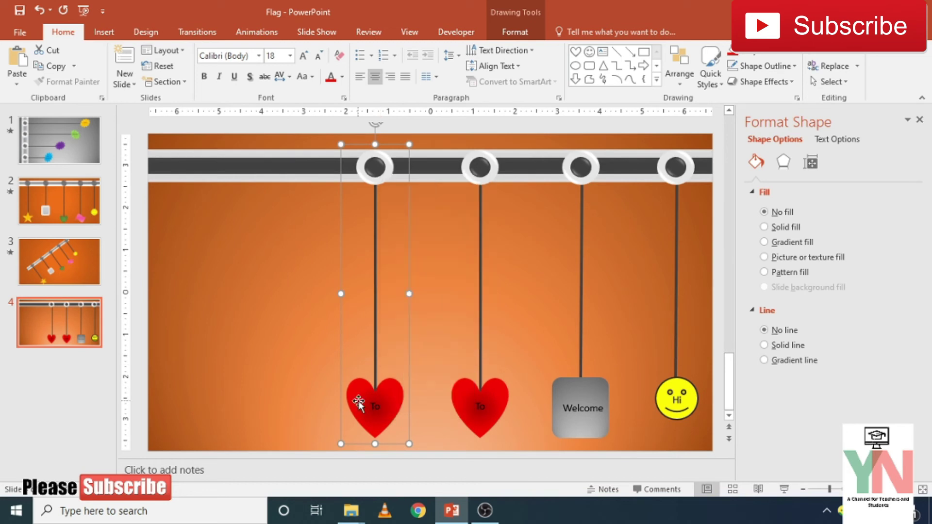
right_click(371, 400)
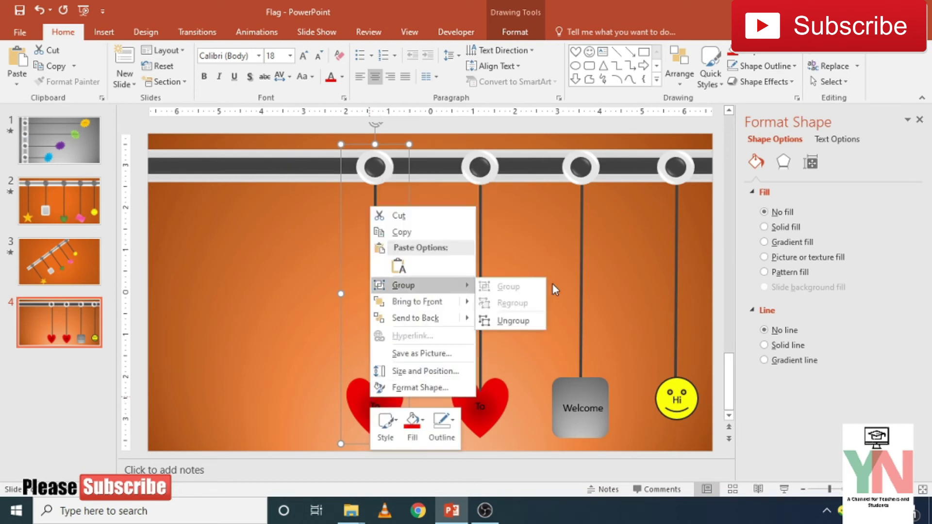
left_click(526, 322)
left_click(406, 389, "shift")
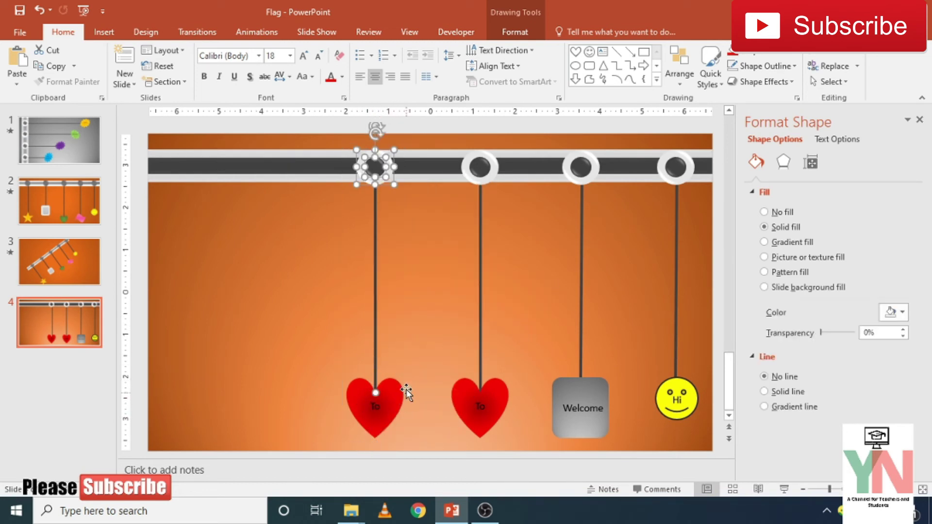
left_click(404, 393)
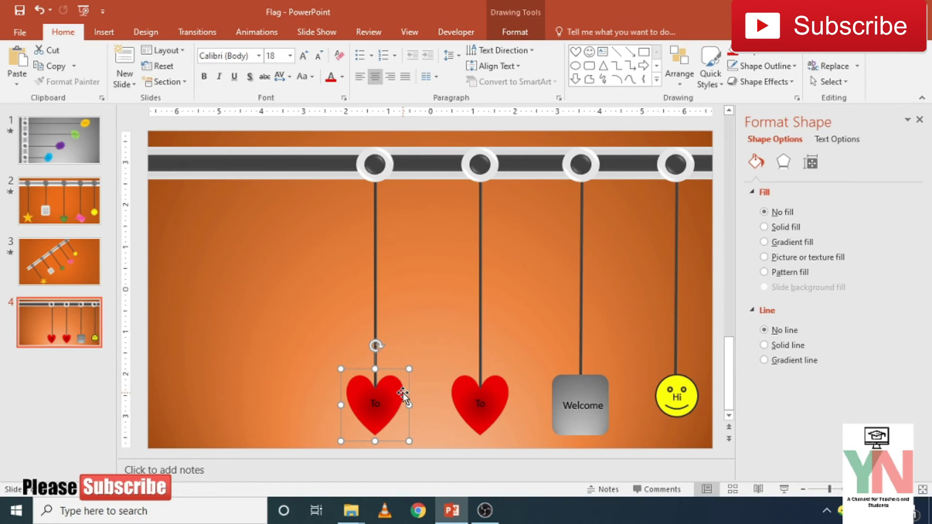
double_click(383, 396)
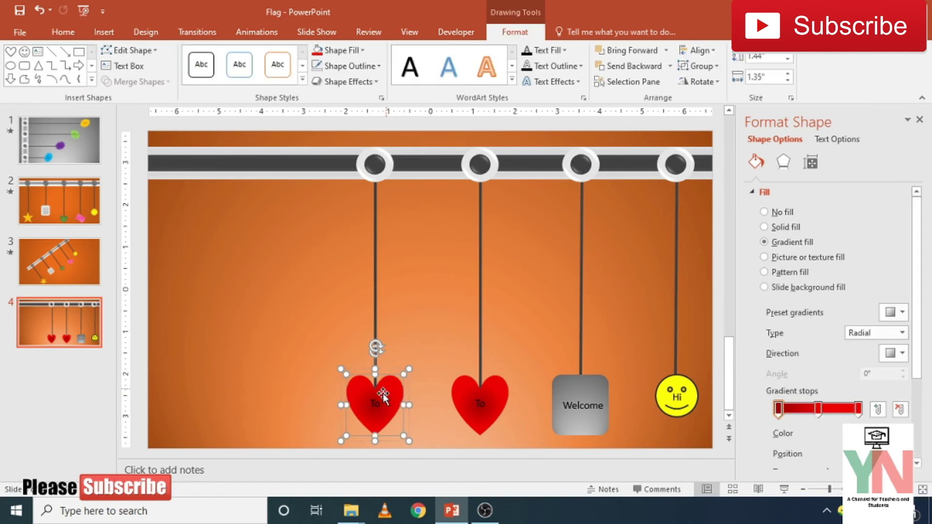
Change the copied heart into a trapezoid and reshape it into a flat-topped triangle.
left_click(154, 51)
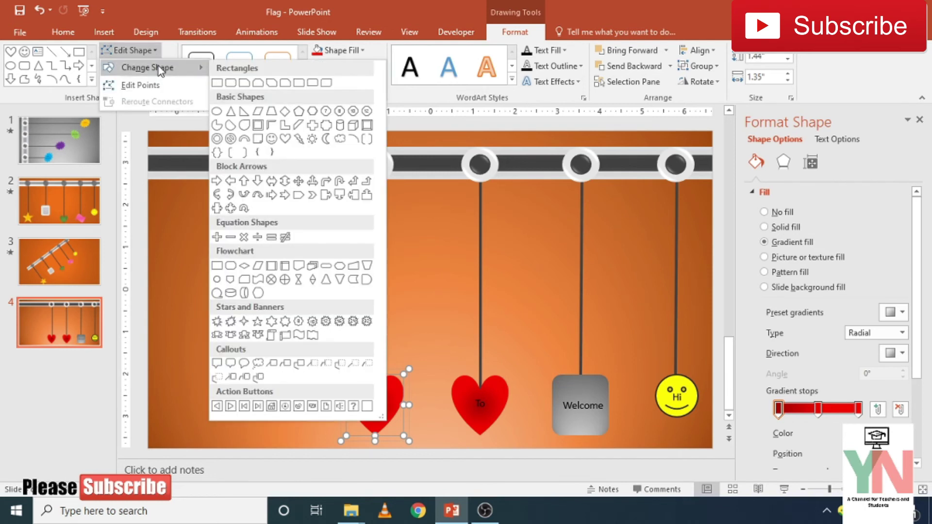
mouse_move(147, 67)
left_click(272, 113)
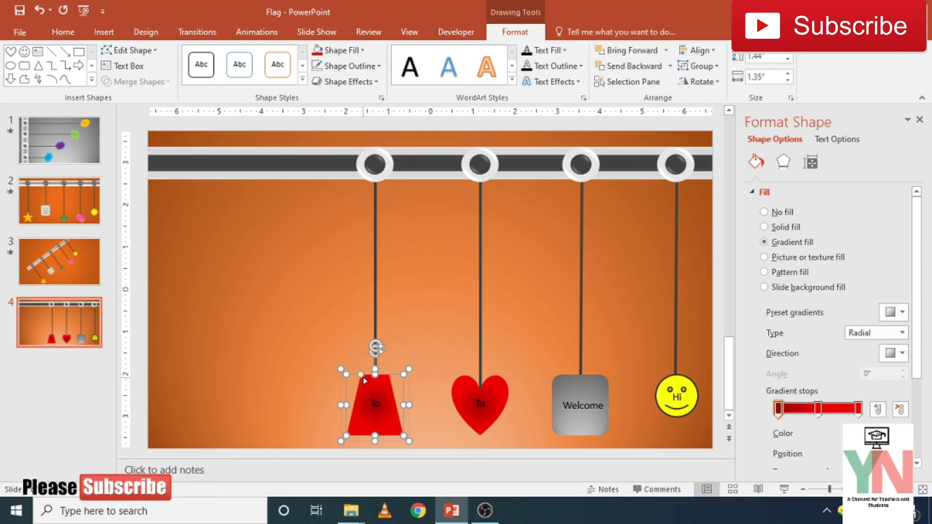
left_click_drag(362, 378, 374, 383)
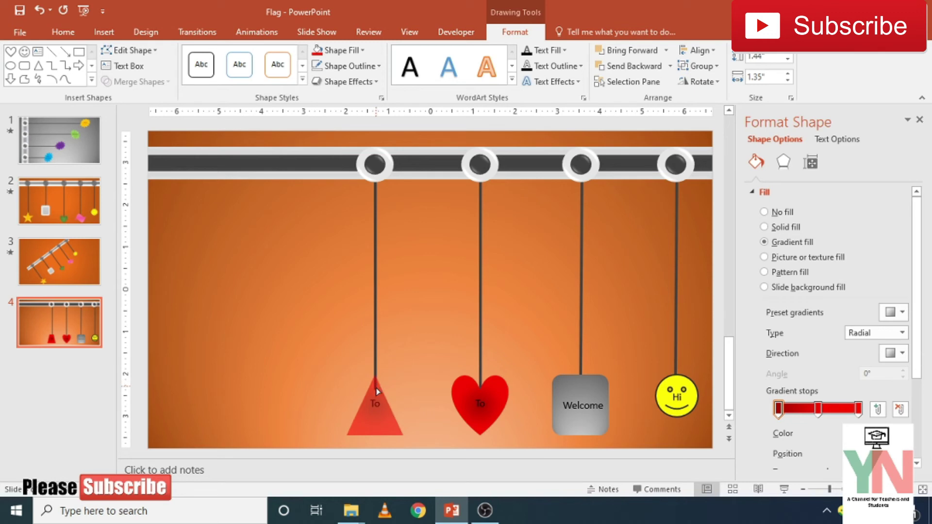
left_click_drag(377, 385, 372, 380)
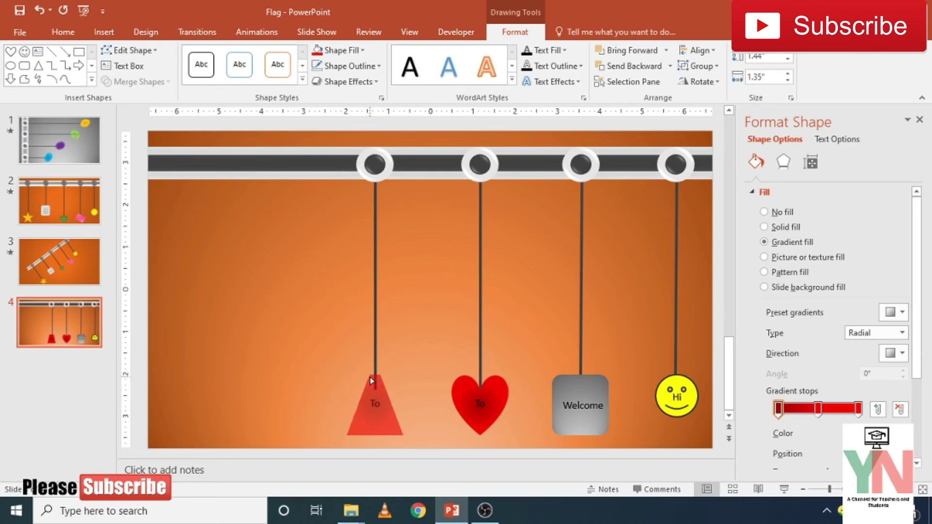
Stretch the tag taller and wider, and centre it under its string.
left_click_drag(377, 435, 379, 437)
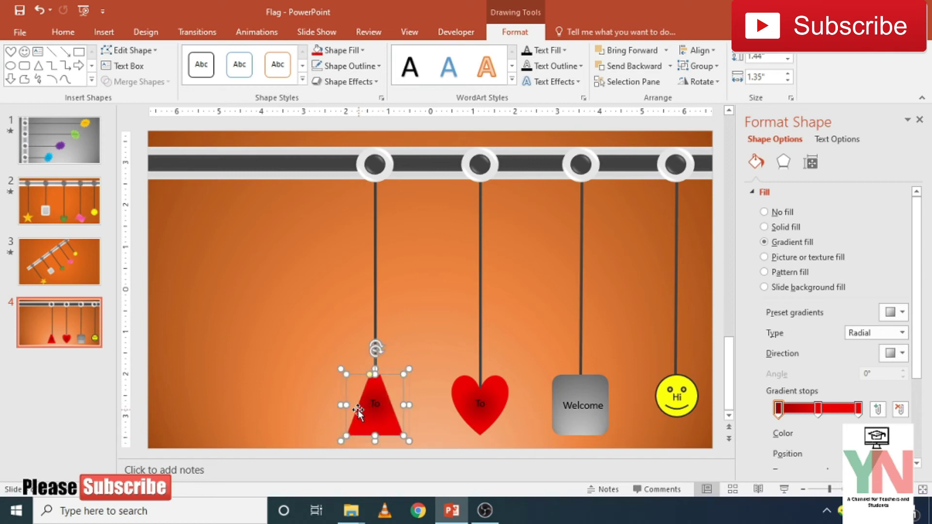
left_click_drag(344, 405, 334, 405)
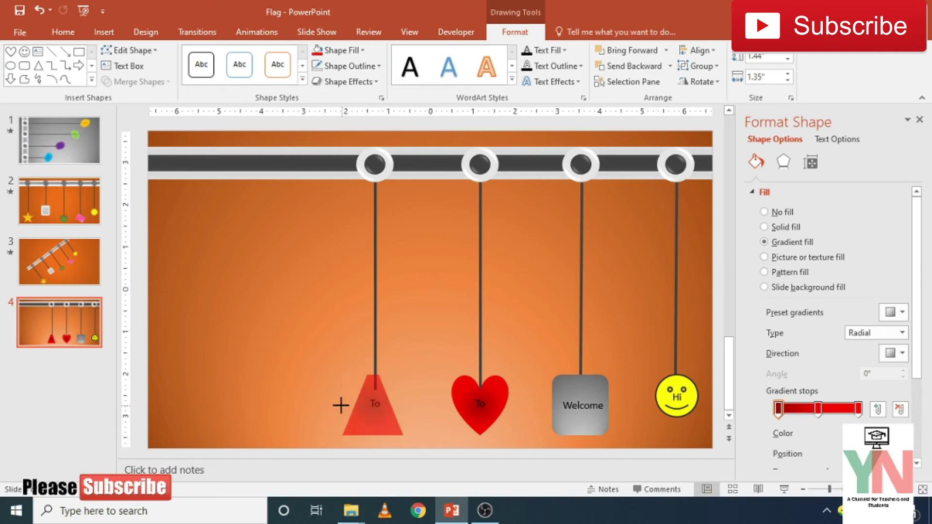
left_click(391, 407)
left_click_drag(392, 418, 390, 422)
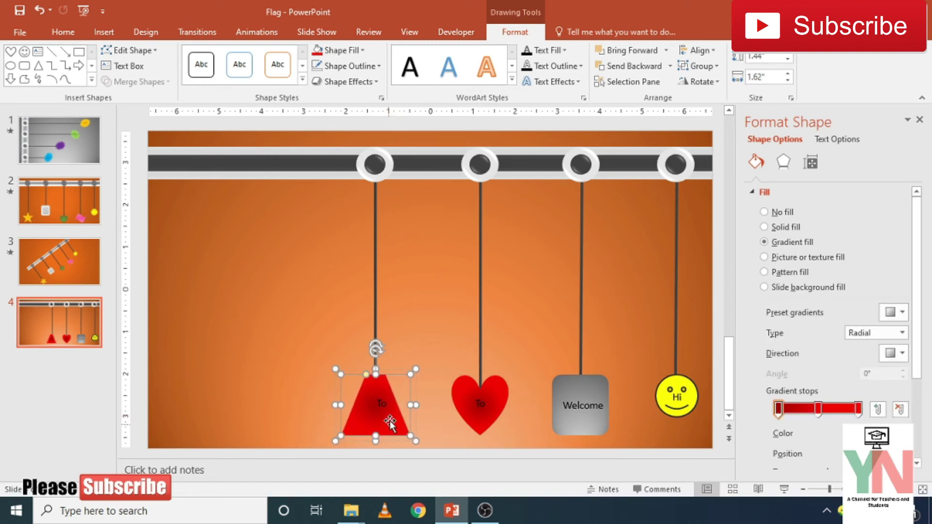
Fill the trapezoid tag green and change its label from 'To' to 'my'.
left_click(365, 53)
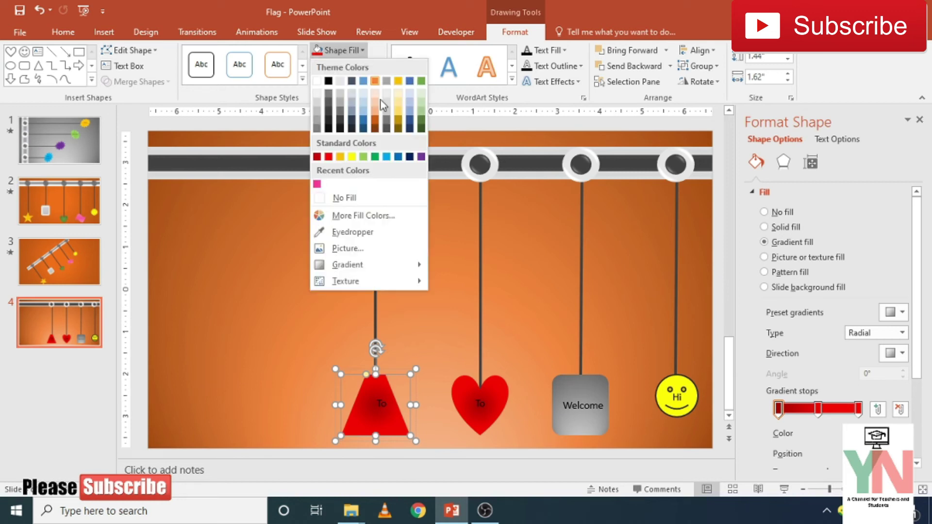
left_click(374, 156)
double_click(385, 402)
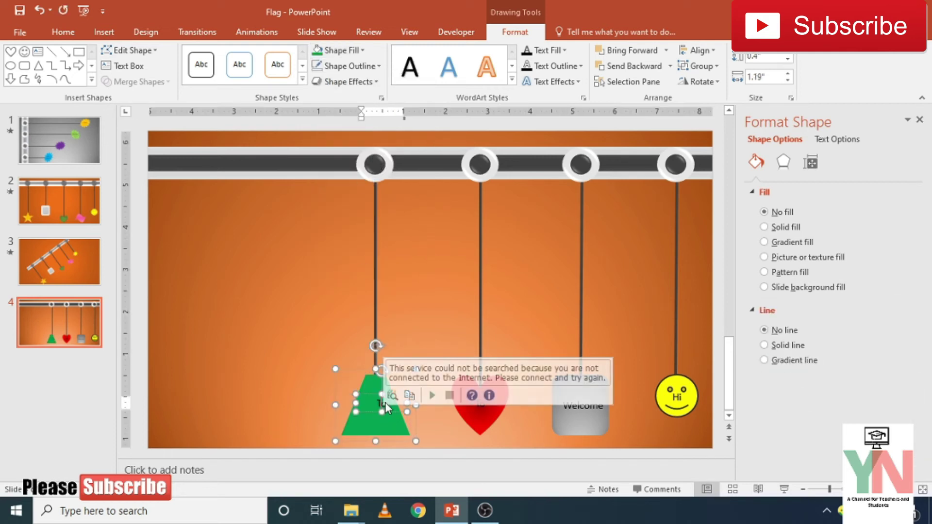
double_click(380, 403)
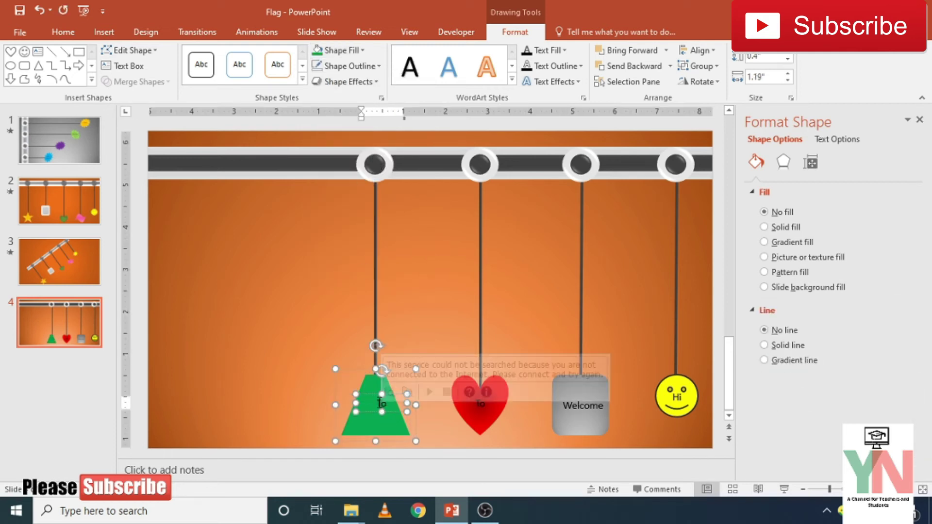
type("my")
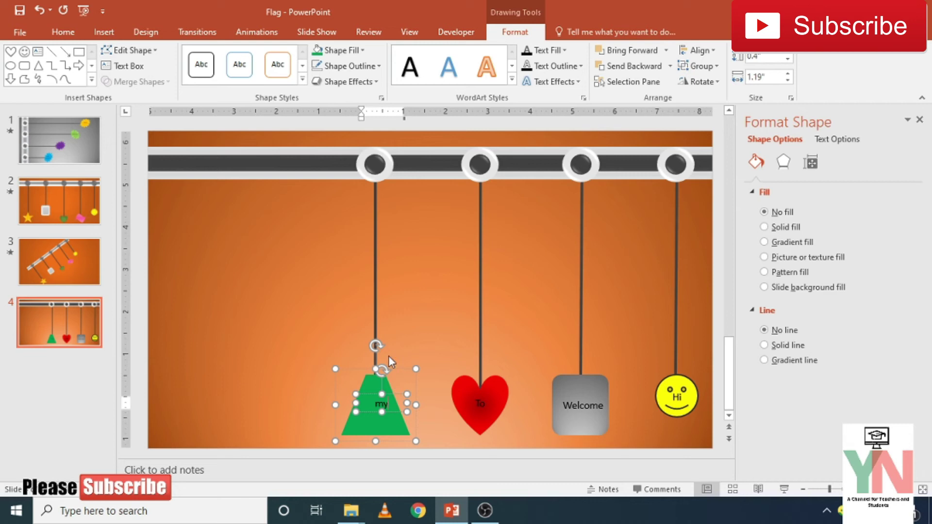
Select the green tag together with its hanging string and top bead.
left_click(383, 427)
left_click(370, 402)
key("Escape")
left_click(375, 355, "shift")
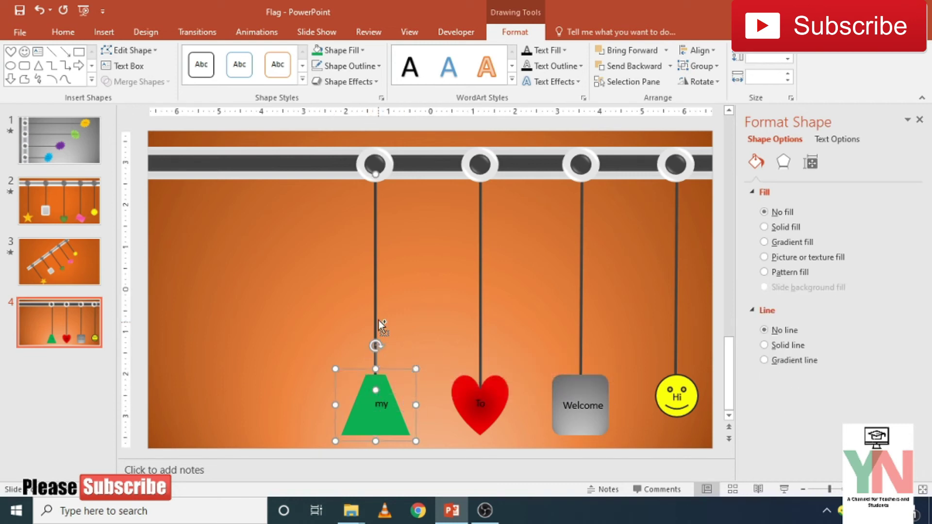
left_click(378, 169, "shift")
left_click(374, 242, "shift")
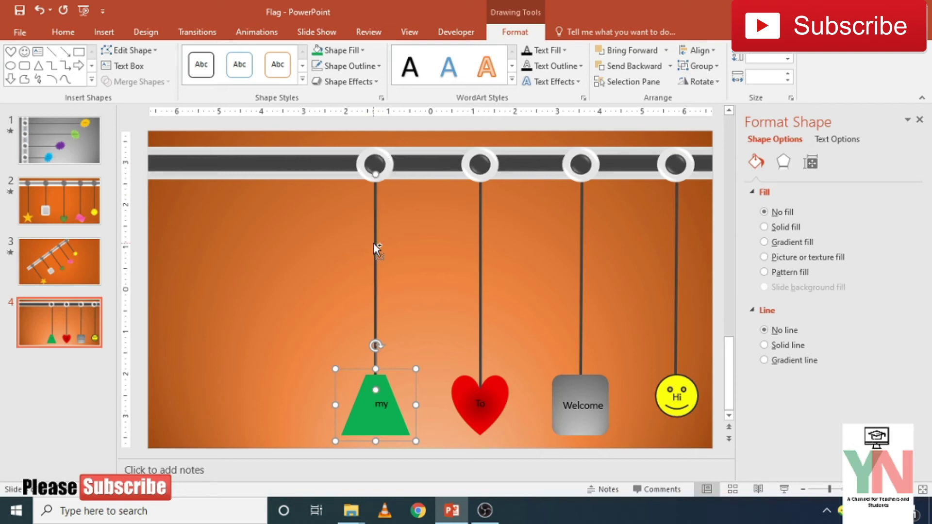
left_click(381, 169, "shift")
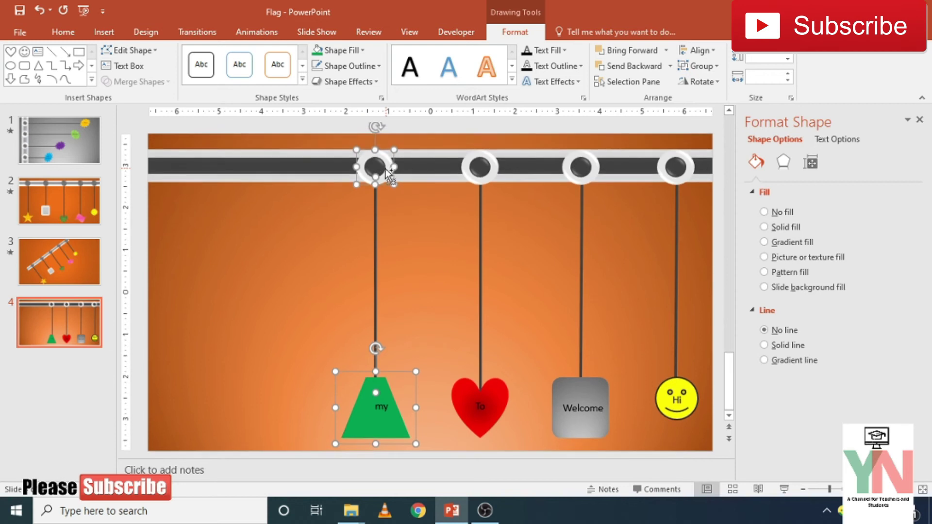
left_click(372, 412, "shift")
left_click(373, 411, "shift")
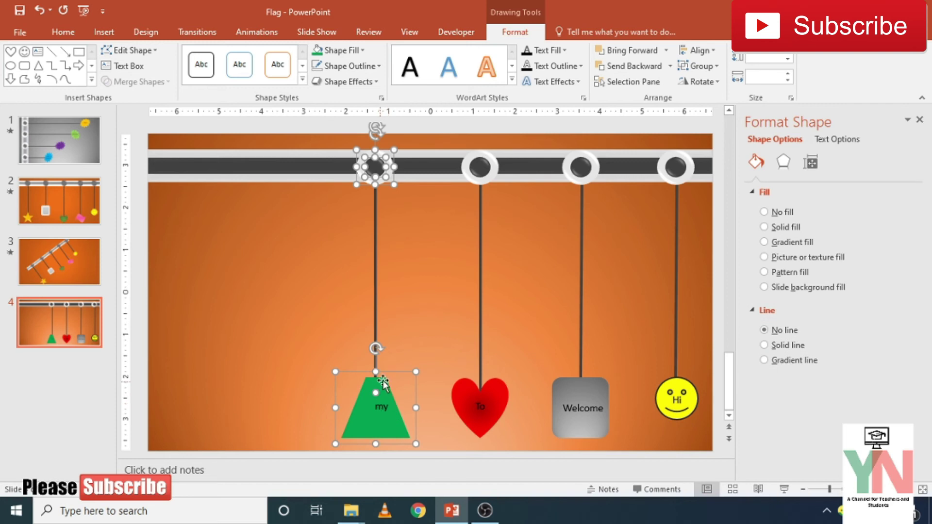
Group the bead and green tag, and place a copy at the rail's left end.
right_click(383, 383)
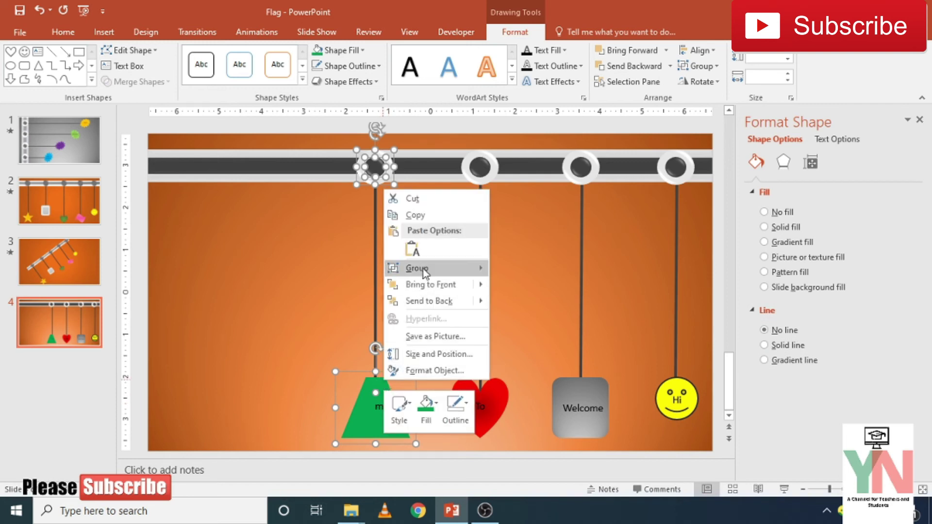
mouse_move(426, 268)
left_click(543, 271)
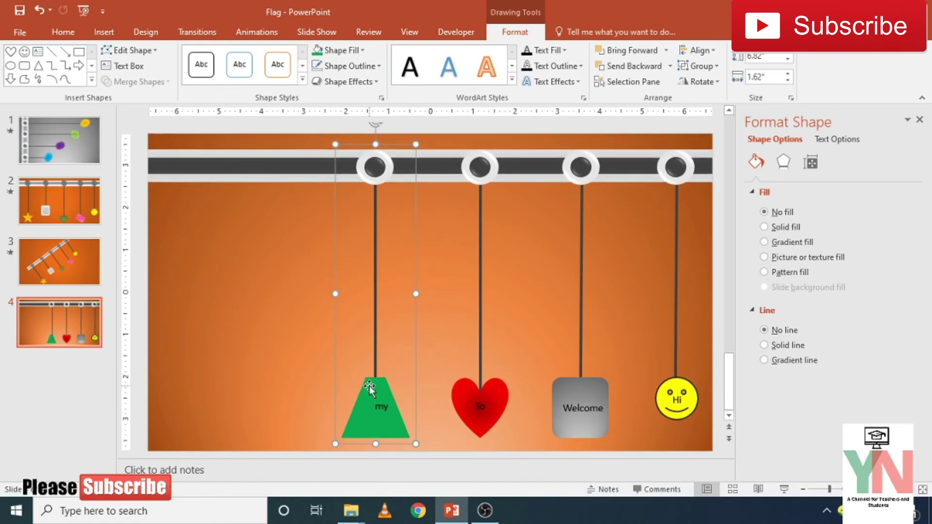
left_click(348, 386)
left_click_drag(375, 307, 189, 302)
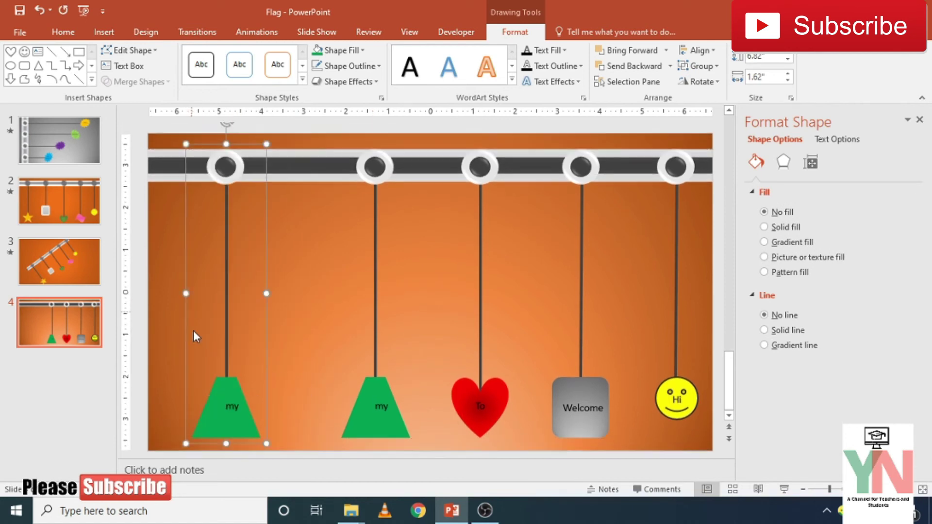
Ungroup the copy and delete its green tag, leaving a bare string.
right_click(224, 388)
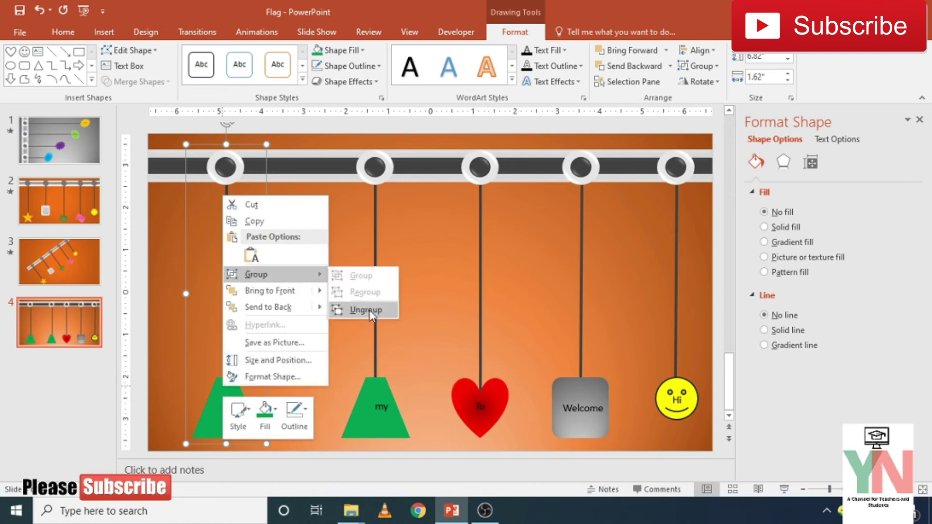
left_click(370, 308)
left_click(305, 378)
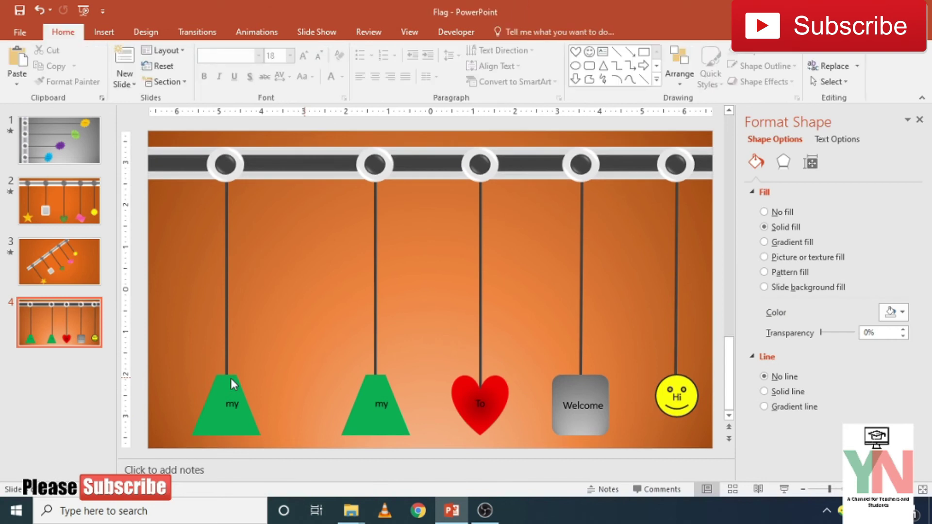
left_click(228, 392)
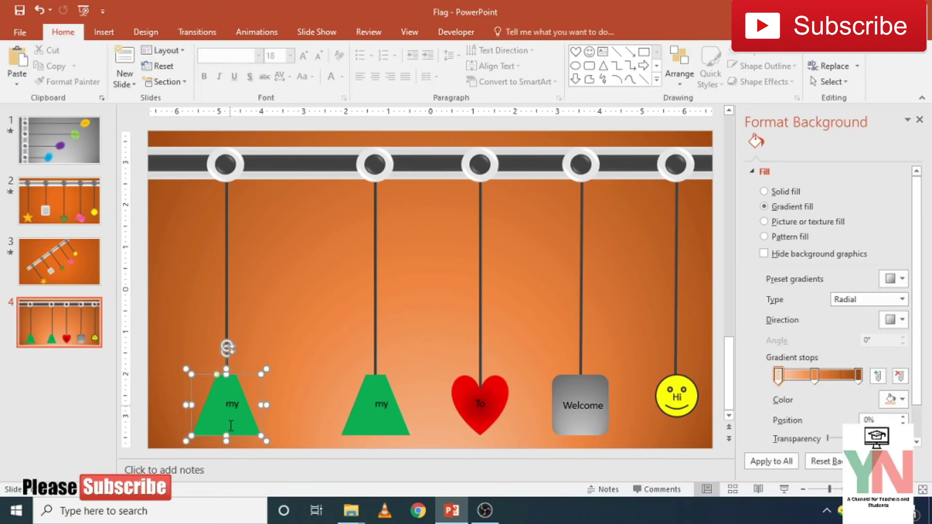
left_click(246, 369)
key("Delete")
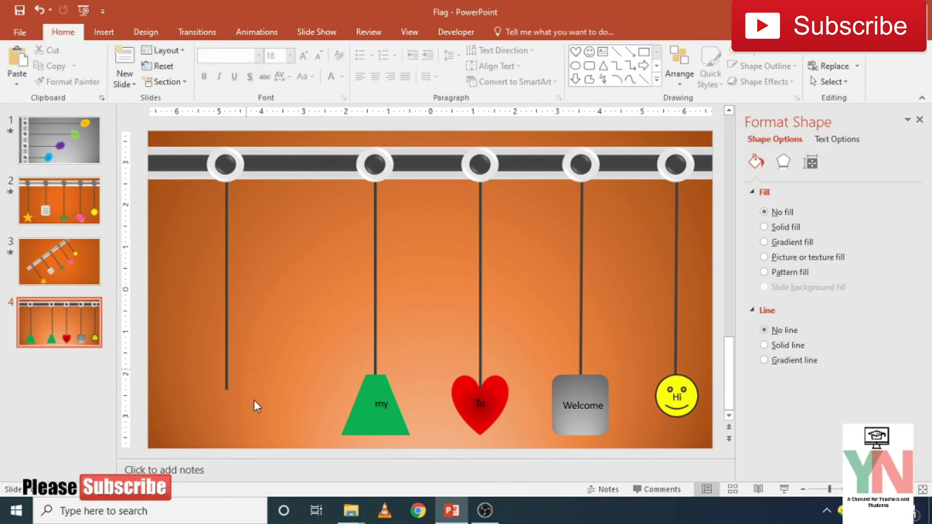
Draw a rounded square and move it under the leftmost string.
left_click(103, 33)
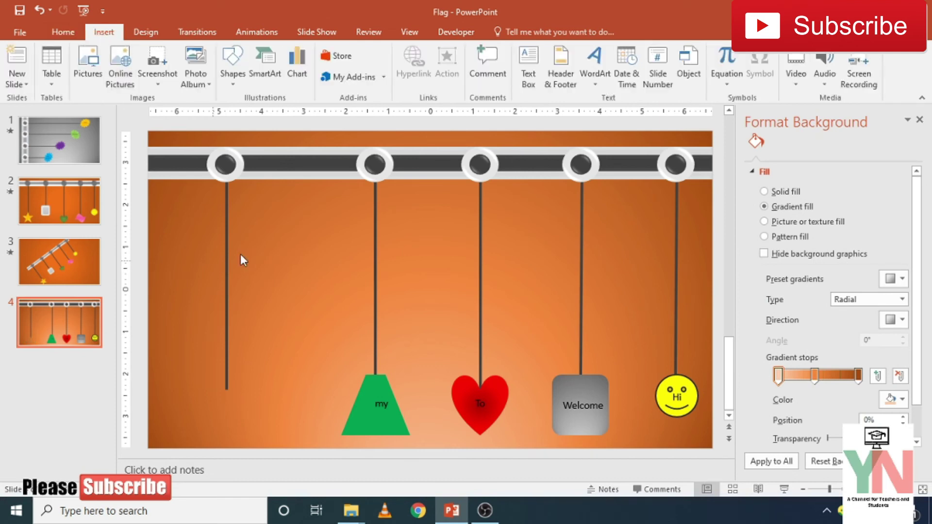
left_click(235, 78)
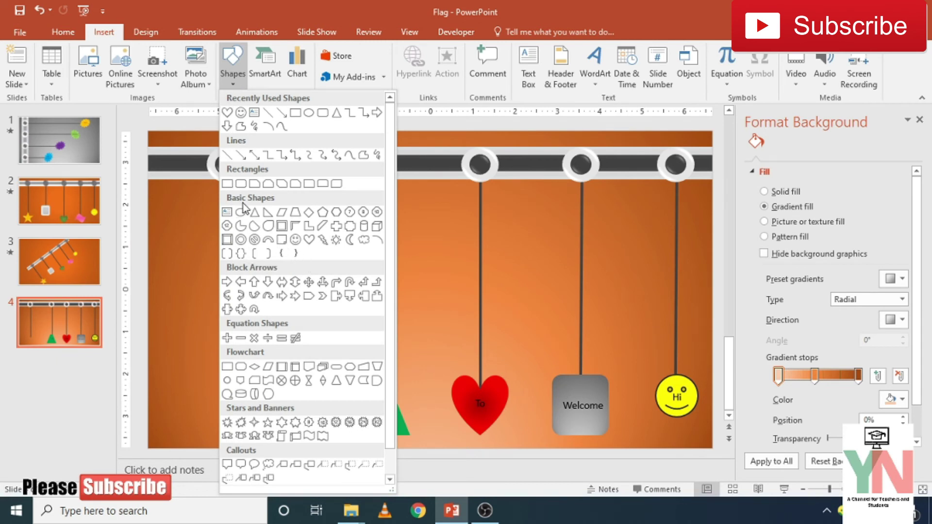
left_click(237, 183)
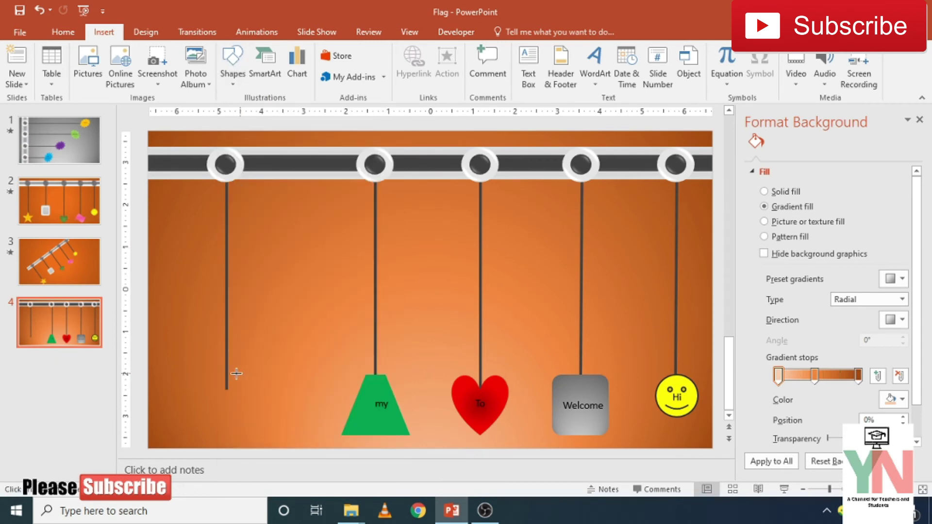
left_click(218, 378)
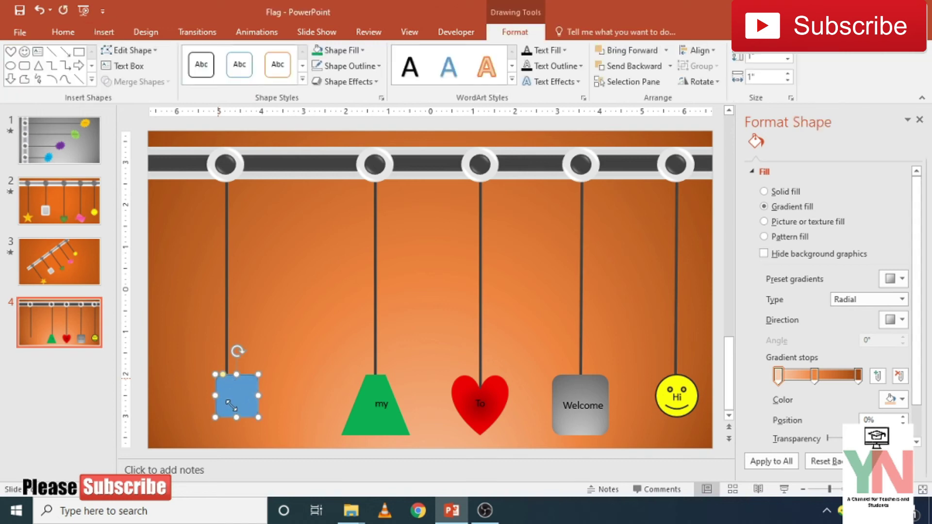
mouse_move(223, 391)
left_mouse_down()
mouse_move(222, 414)
mouse_move(267, 392)
mouse_move(216, 436)
left_mouse_up()
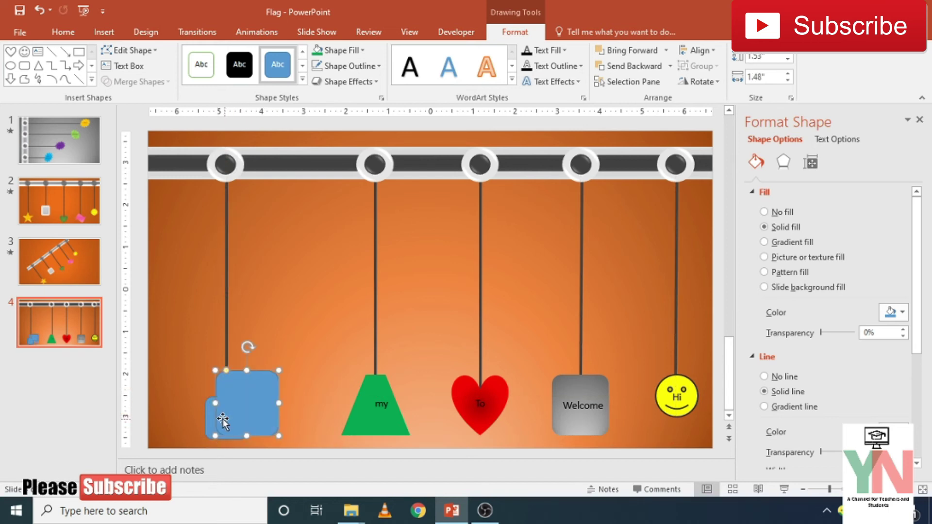
Fill the rounded square bright light blue with no outline.
left_click(252, 401)
left_click(359, 50)
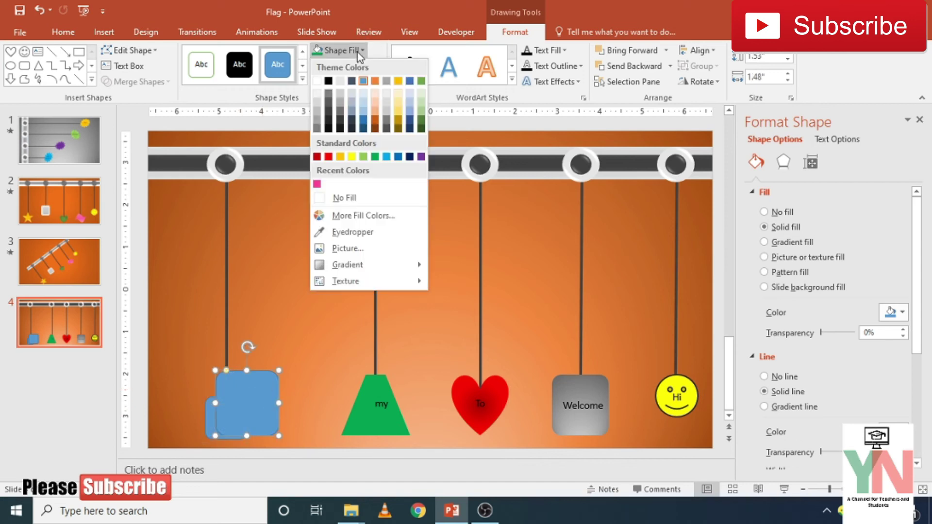
left_click(387, 156)
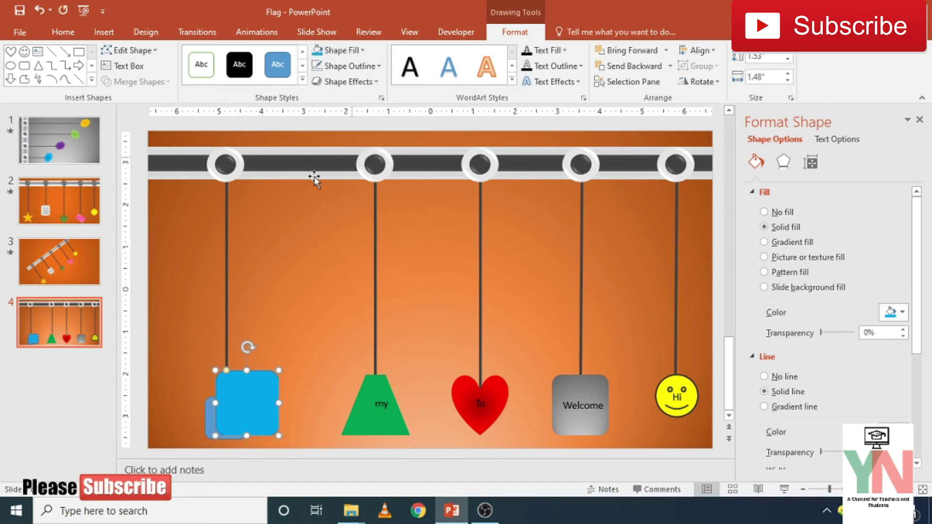
left_click(350, 66)
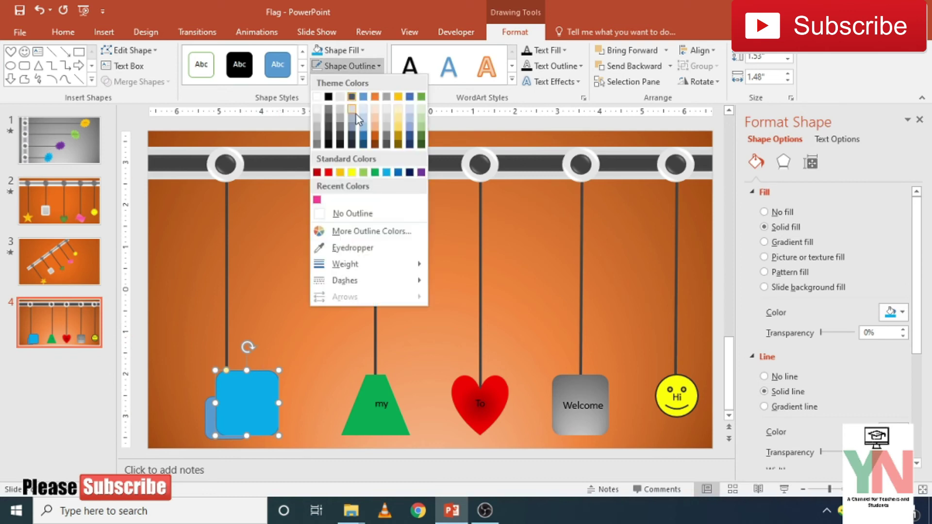
left_click(353, 213)
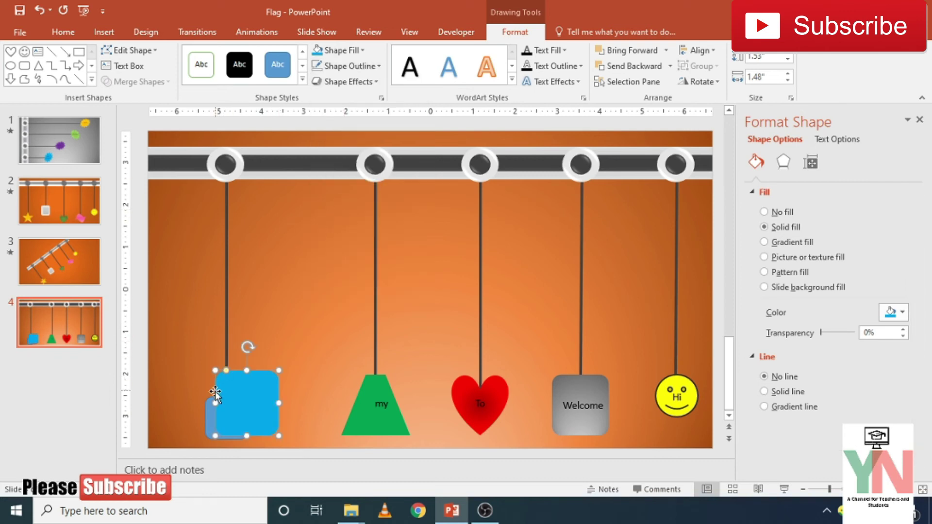
Fill the smaller square grey with no outline, bring it forward, and centre it inside.
left_click(204, 411)
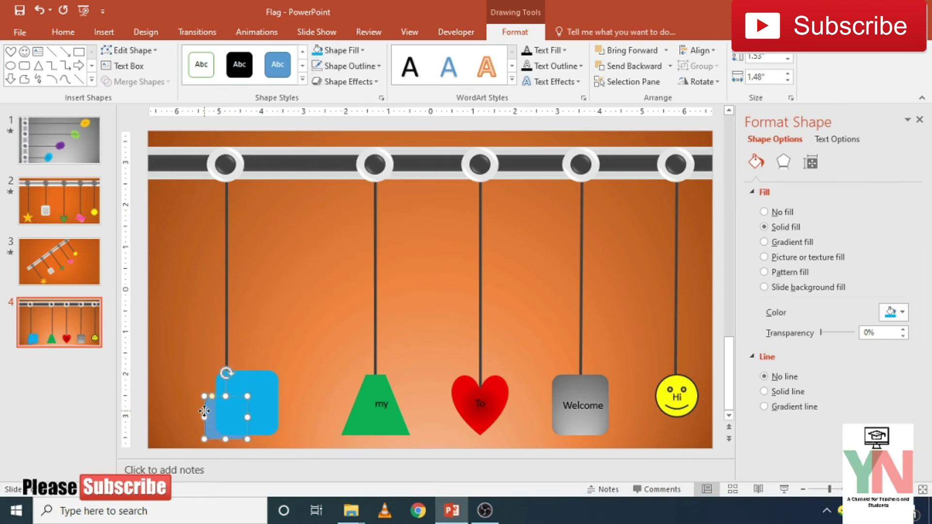
left_click(363, 50)
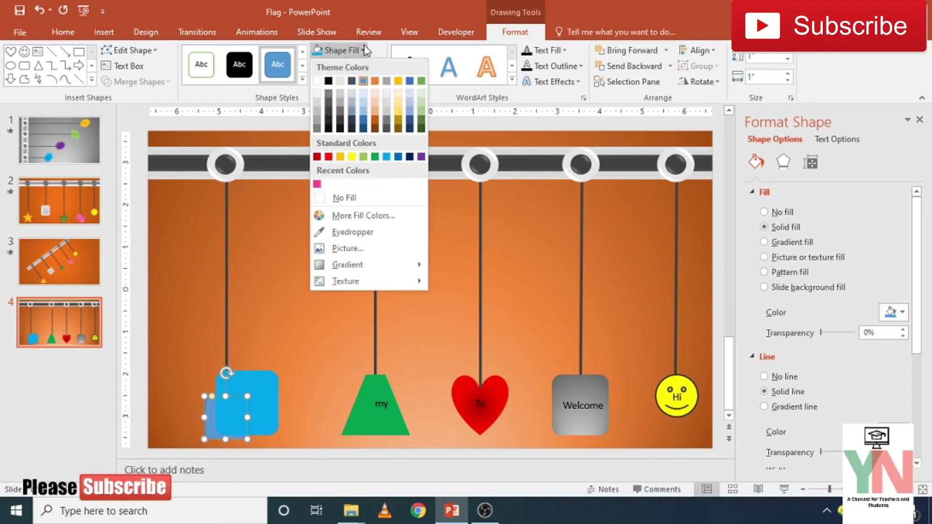
left_click(339, 110)
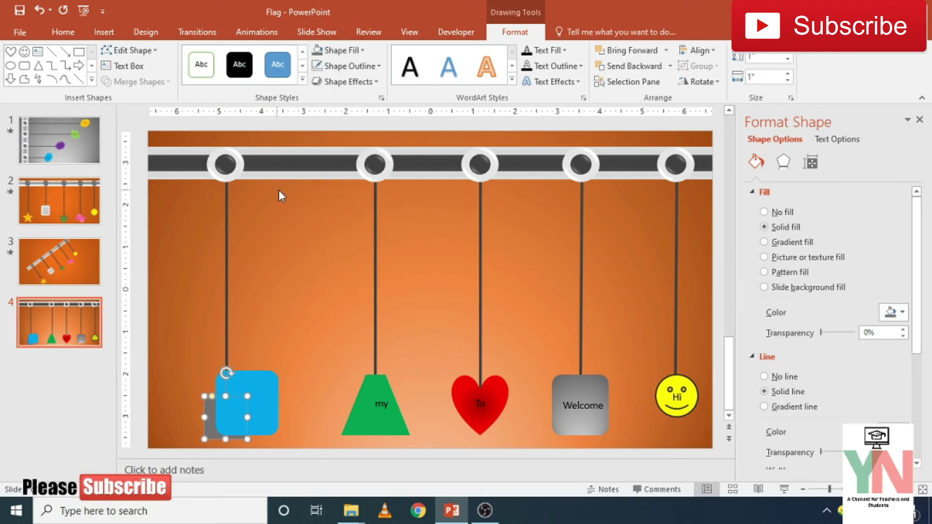
left_click(378, 66)
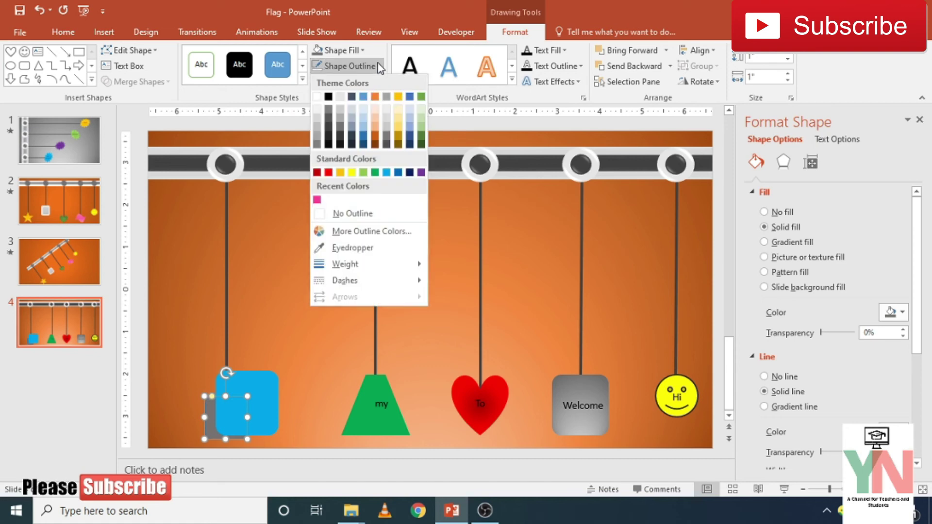
left_click(362, 214)
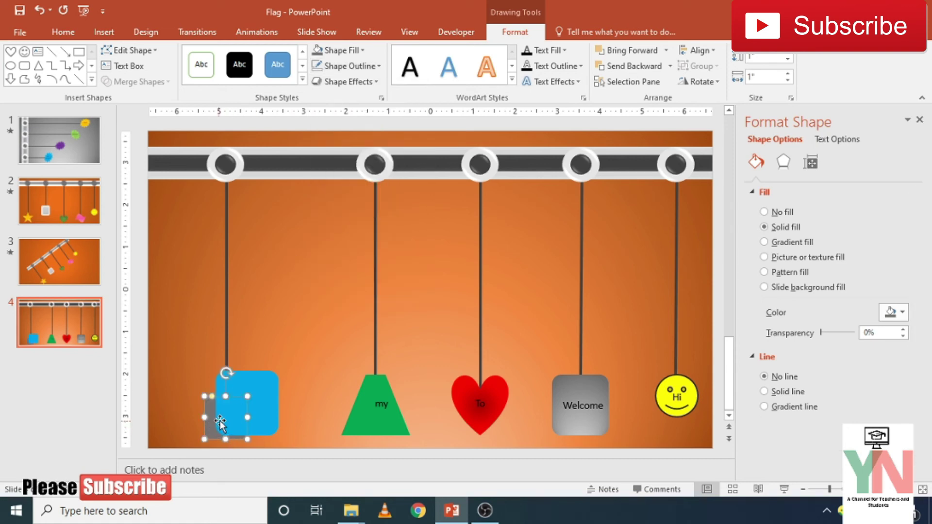
left_click(642, 52)
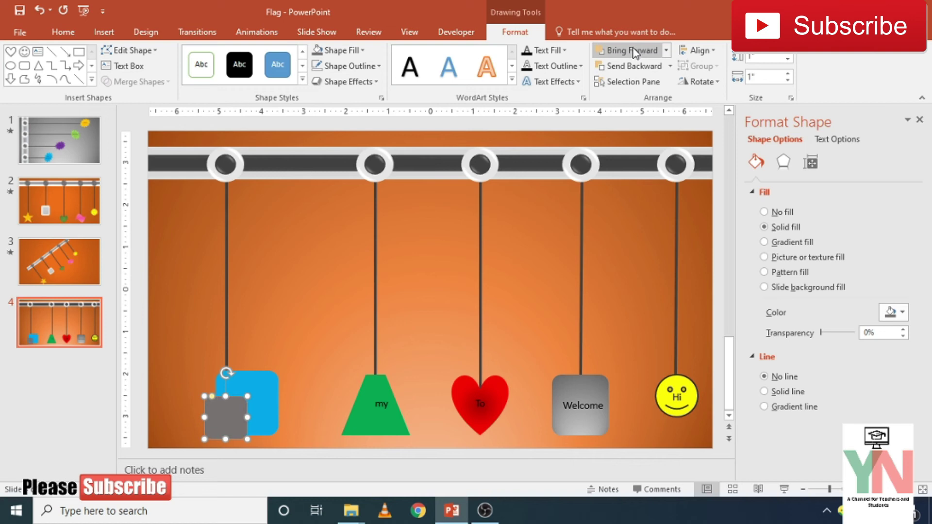
mouse_move(226, 416)
left_mouse_down()
mouse_move(245, 391)
mouse_move(295, 403)
mouse_move(277, 403)
mouse_move(285, 403)
left_mouse_up()
left_click(277, 403)
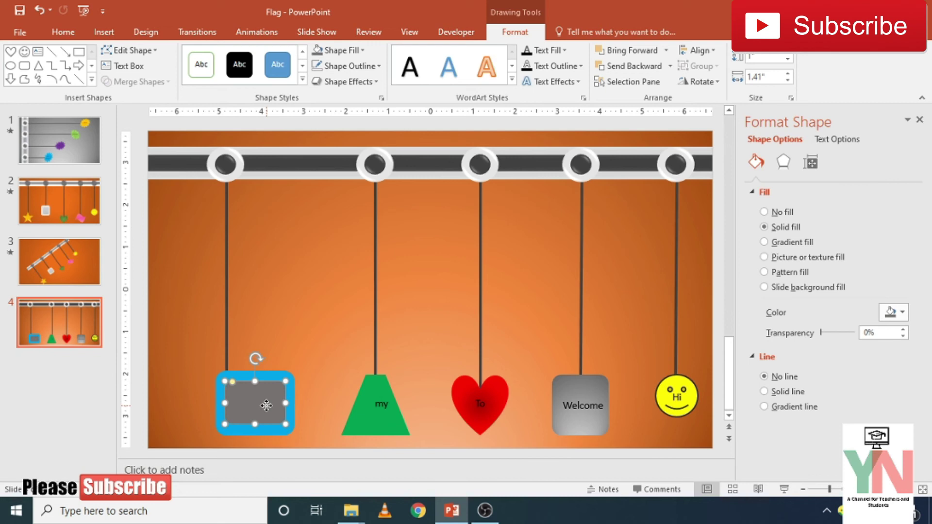
Type 'Channel' in the grey box and move the blue tag under the leftmost string.
right_click(266, 406)
left_click(321, 226)
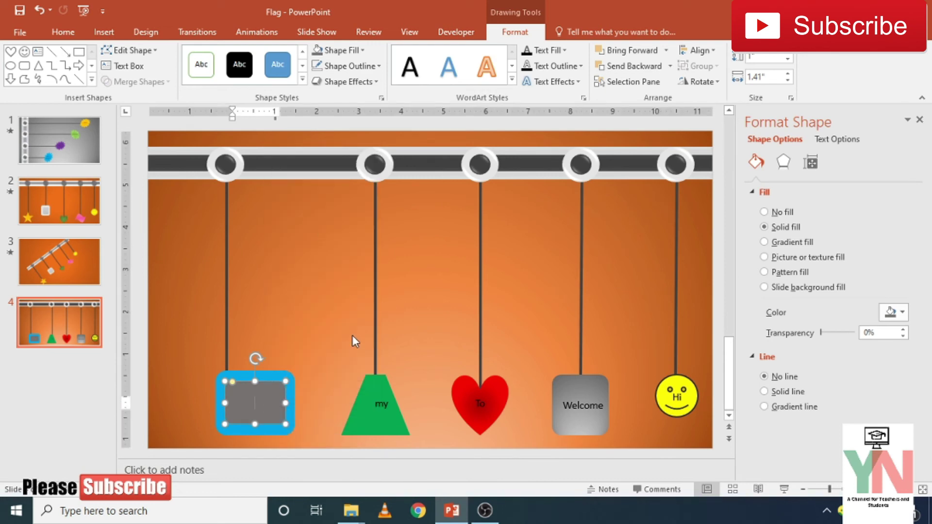
type("Channe")
type("l")
left_click(275, 377)
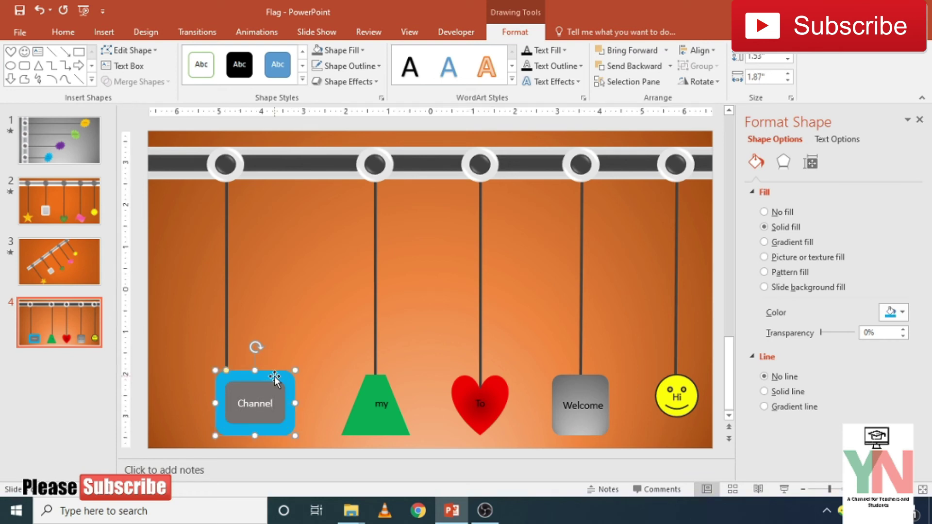
left_click(262, 402, "shift")
mouse_move(269, 377)
left_mouse_down()
mouse_move(239, 398)
mouse_move(241, 385)
left_mouse_up()
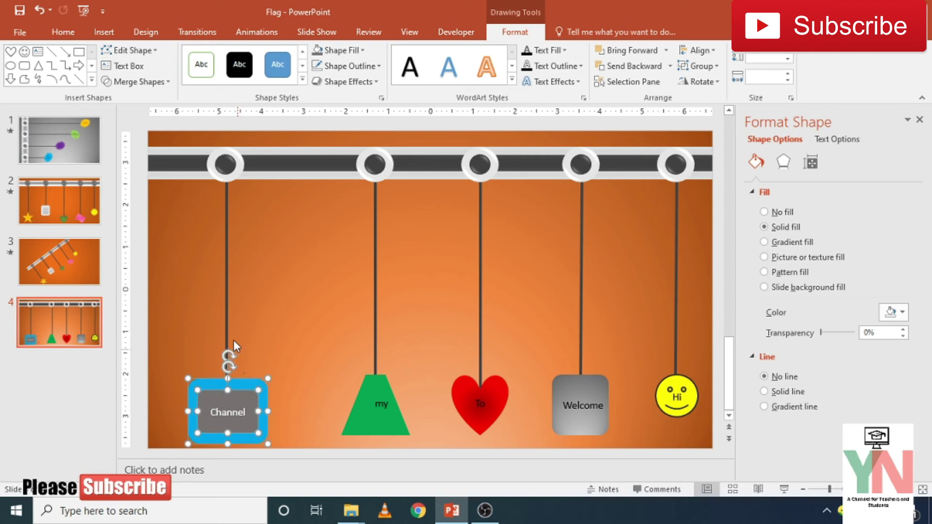
Group the Channel tag with the leftmost ring and string.
left_click(234, 164, "shift")
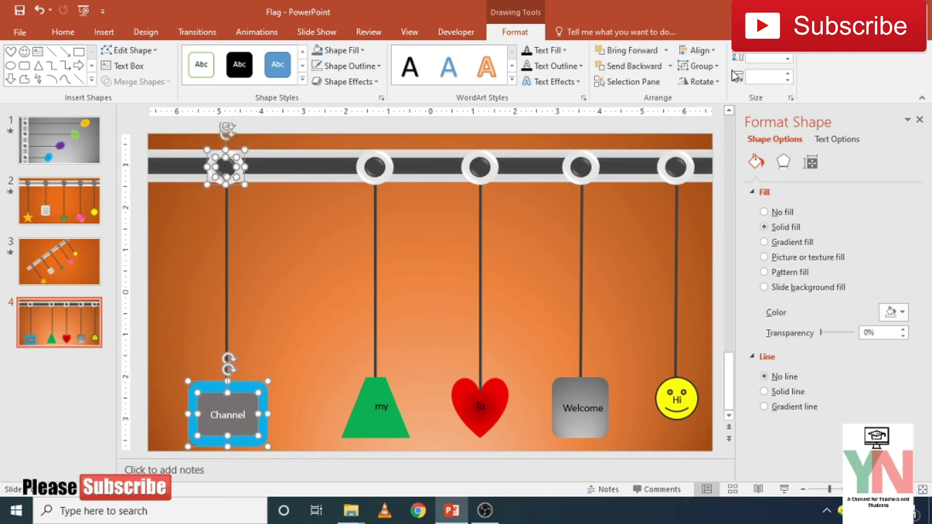
left_click(699, 66)
left_click(706, 78)
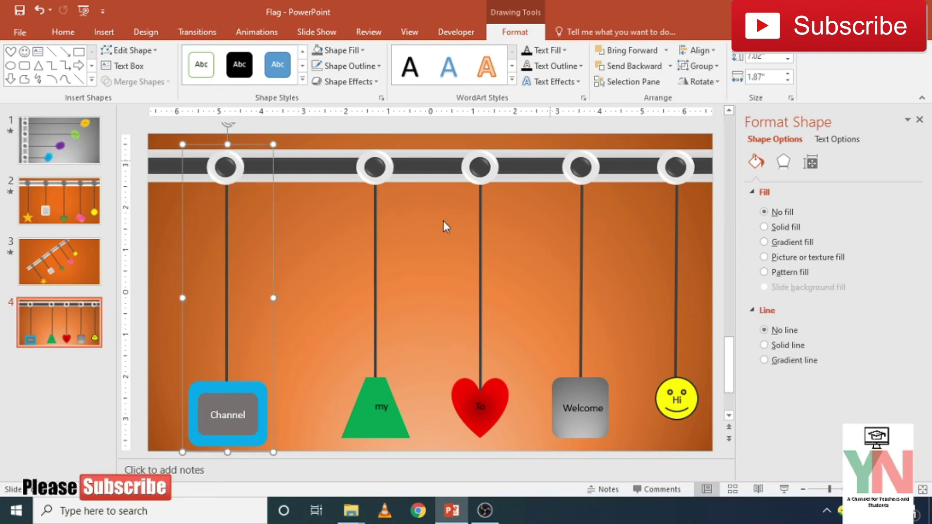
Shift the word 'my' left on the green triangle tag.
left_click(378, 403)
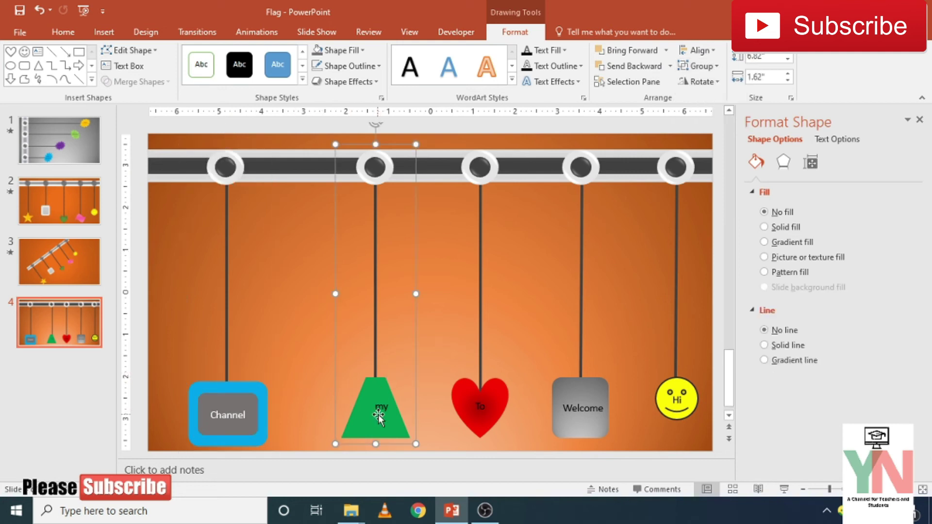
left_click(381, 408)
left_click_drag(384, 411, 358, 395)
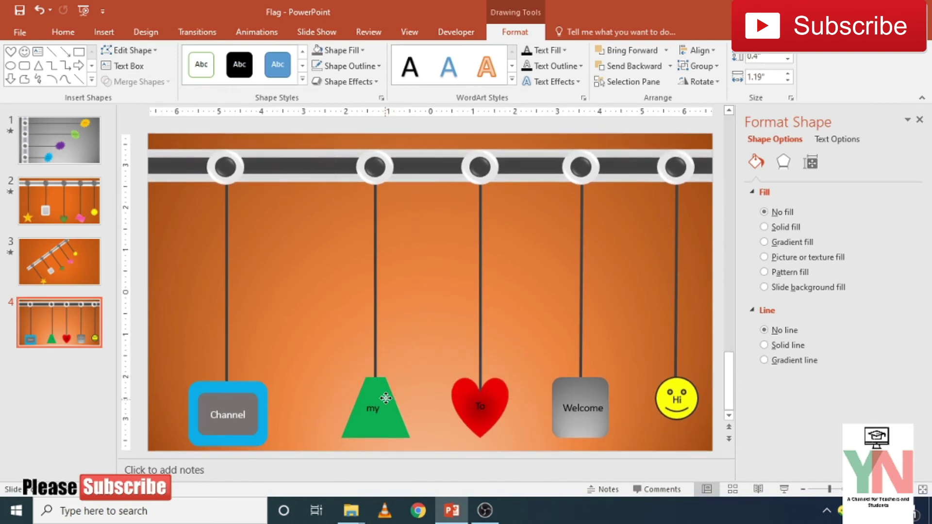
Slide the my, To, Welcome, Channel and smiley hangers left into even spacing along the rail.
left_click(248, 338)
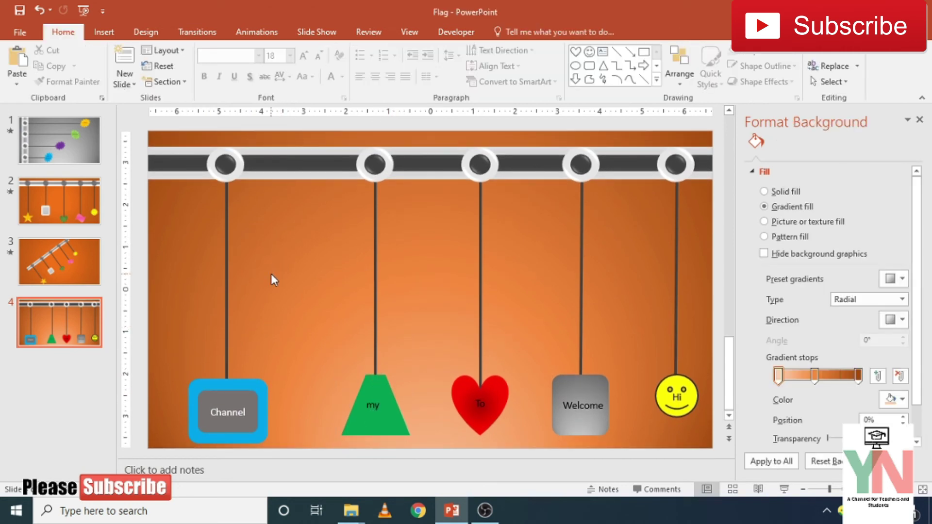
left_click(376, 249)
left_click_drag(376, 249, 358, 247)
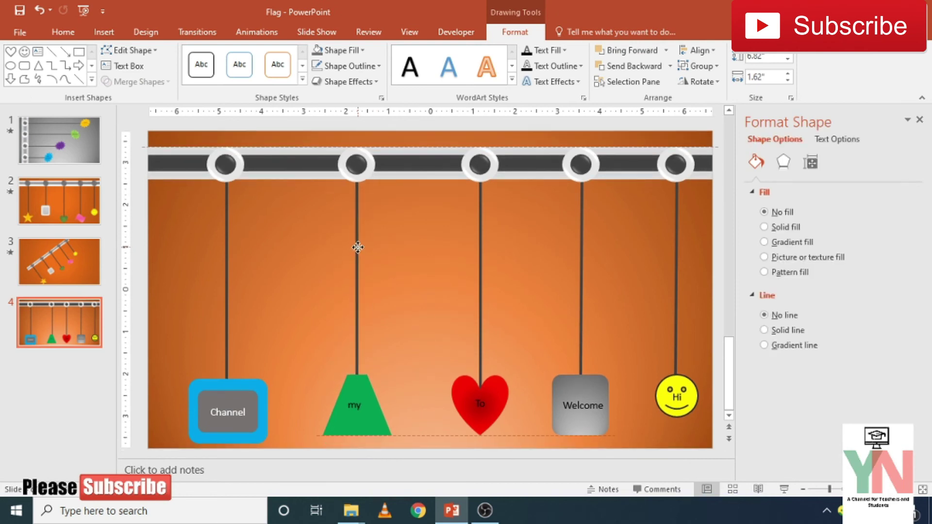
left_click_drag(486, 263, 474, 262)
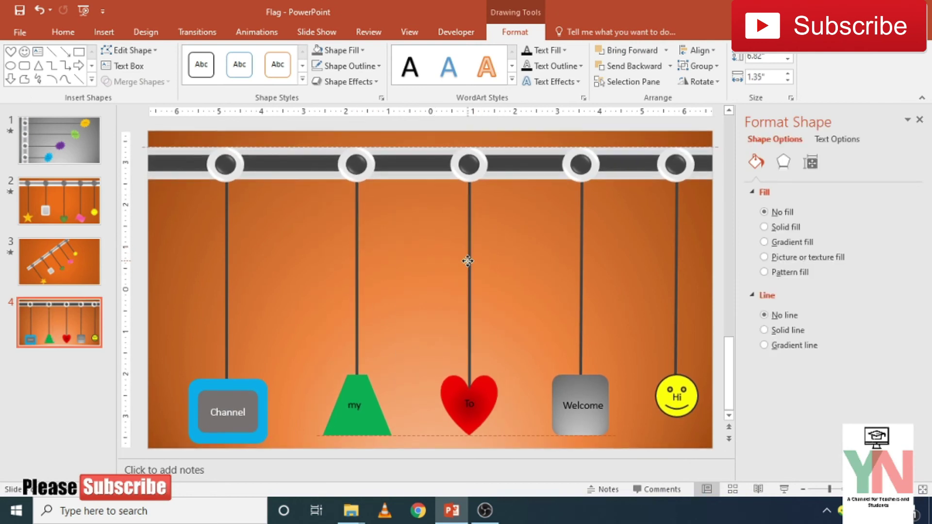
left_click_drag(586, 256, 582, 255)
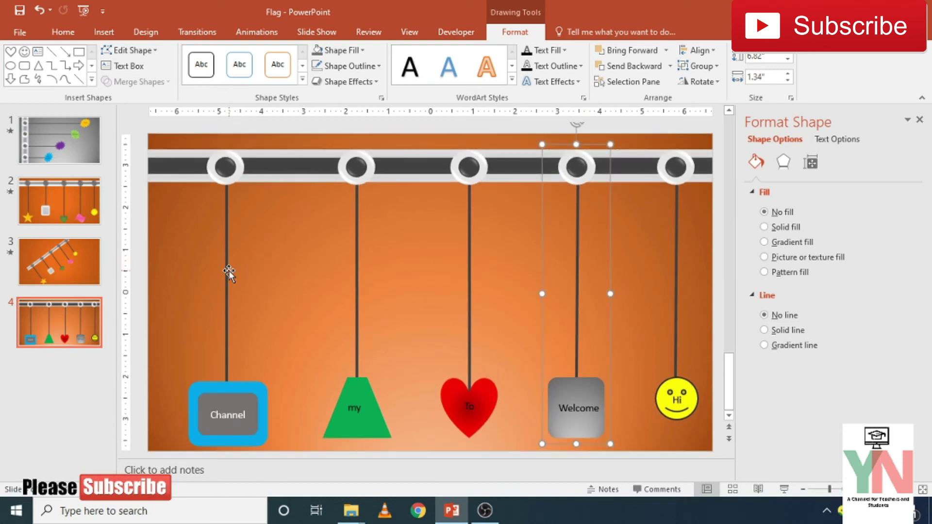
left_click_drag(228, 270, 208, 269)
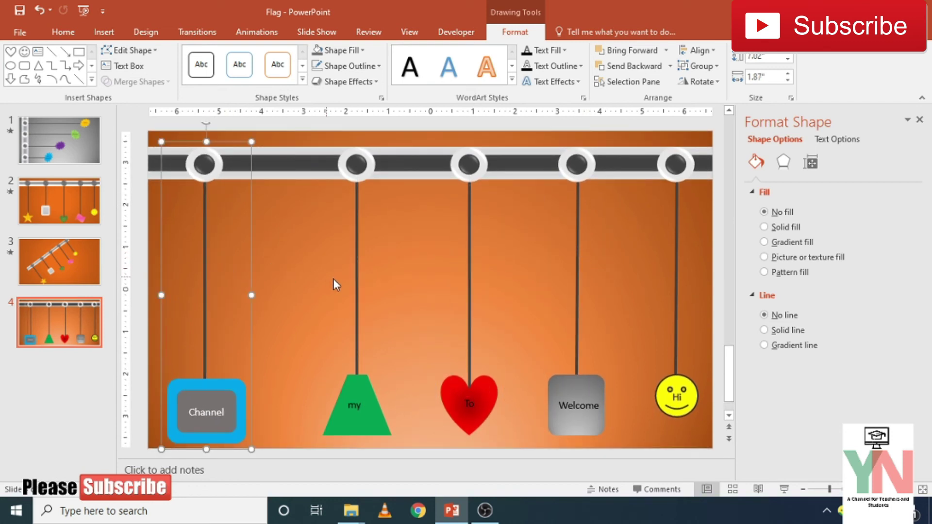
left_click_drag(356, 276, 338, 276)
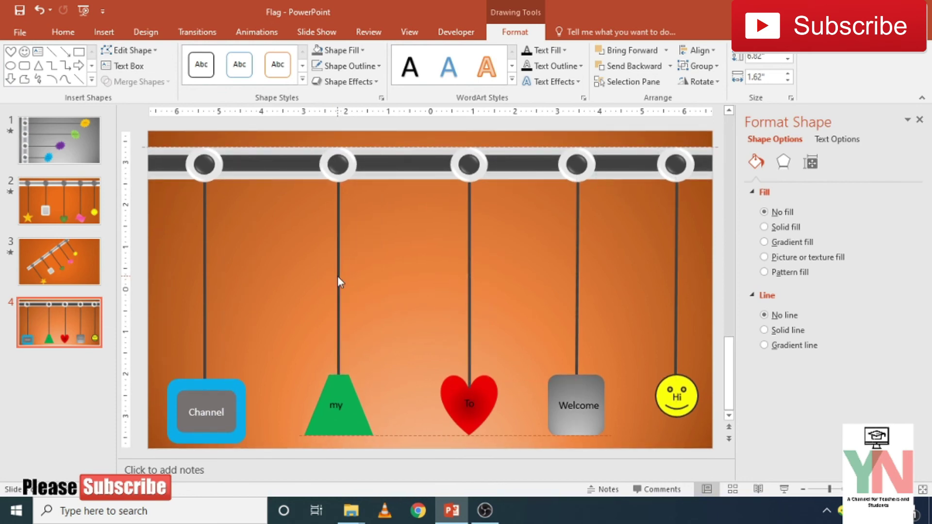
left_click_drag(469, 276, 451, 277)
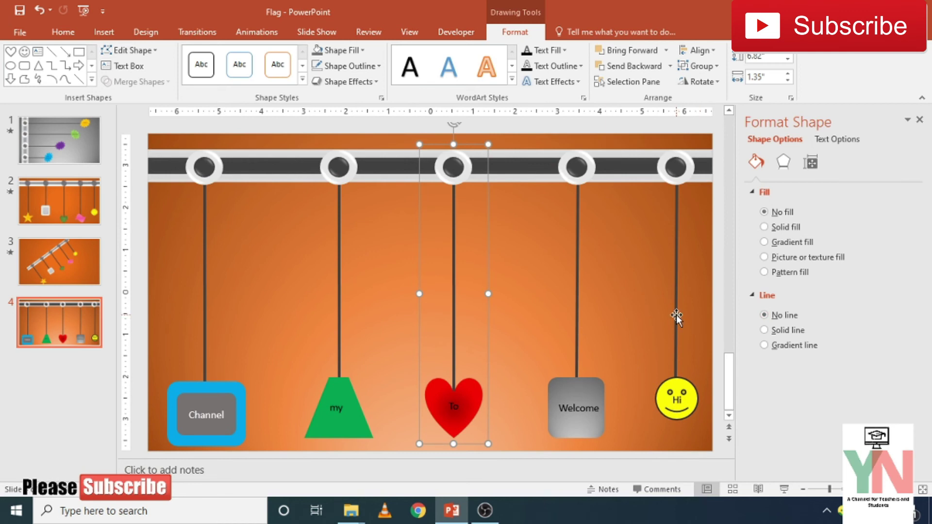
left_click_drag(677, 315, 676, 315)
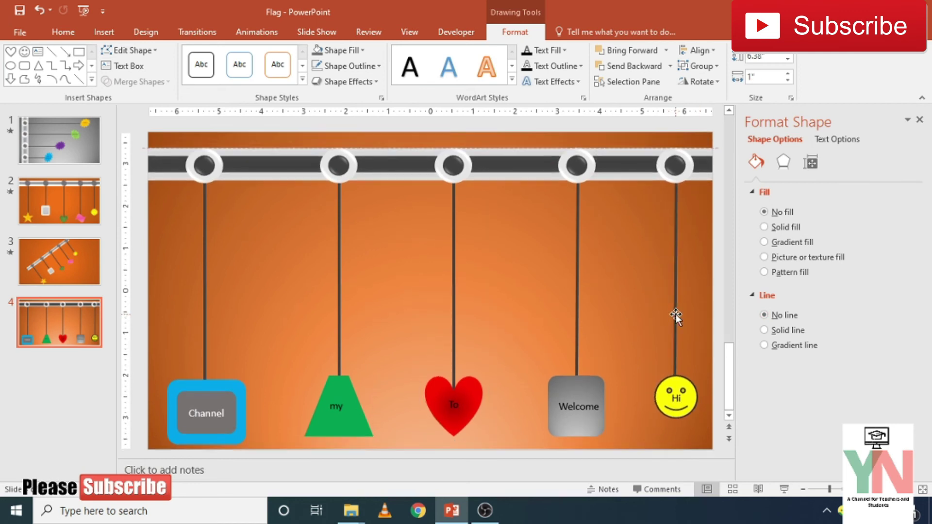
Ungroup the smiley hanger and move the smiley lower, below its string.
right_click(689, 402)
mouse_move(739, 283)
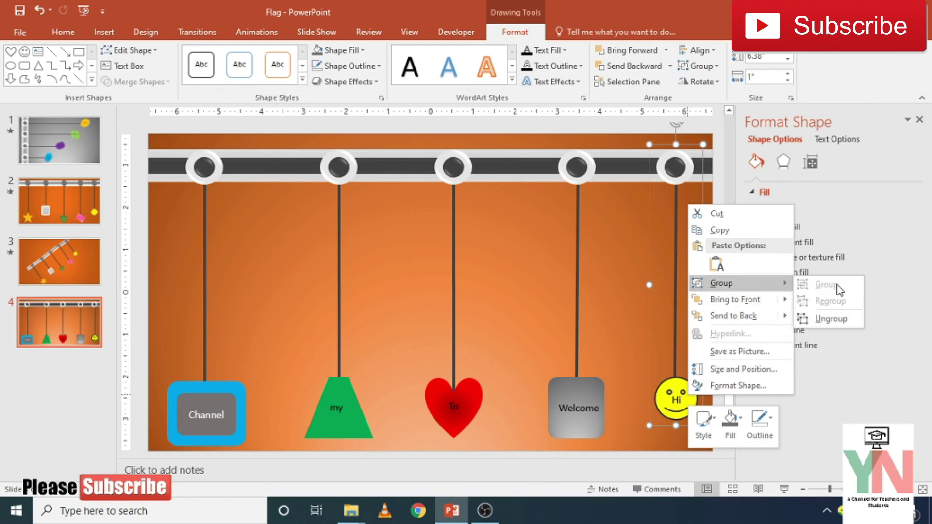
left_click(832, 318)
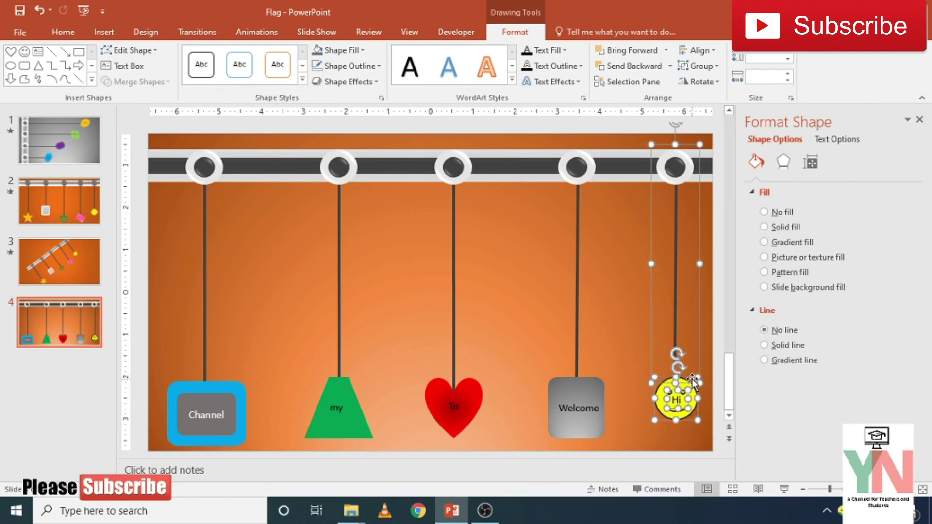
left_click_drag(690, 376, 694, 372)
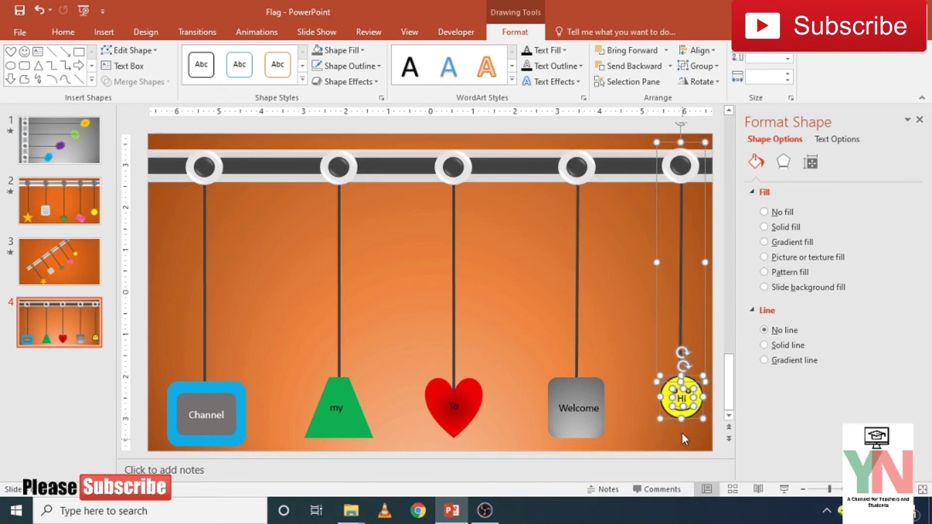
left_click(700, 430)
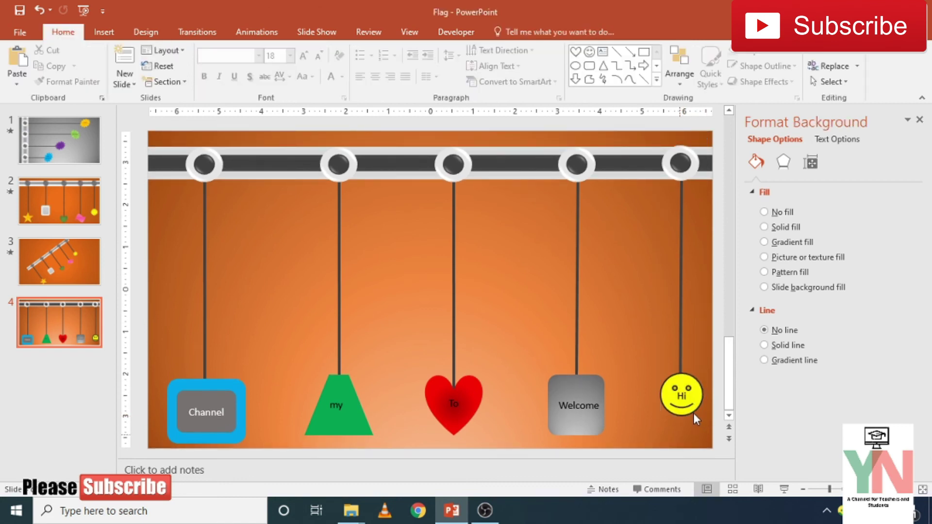
left_click(691, 412)
left_click_drag(692, 413, 693, 435)
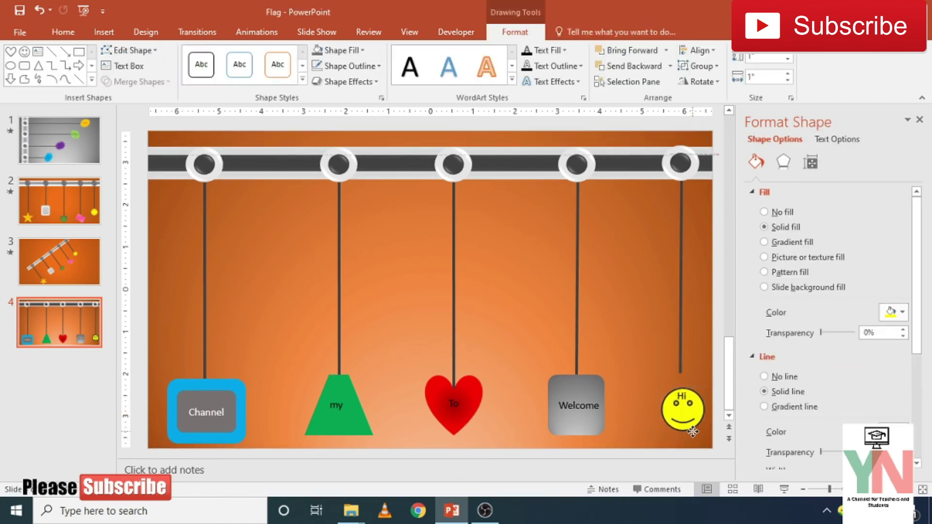
Ungroup the string from its ring and extend its end down onto the smiley.
left_click(681, 355)
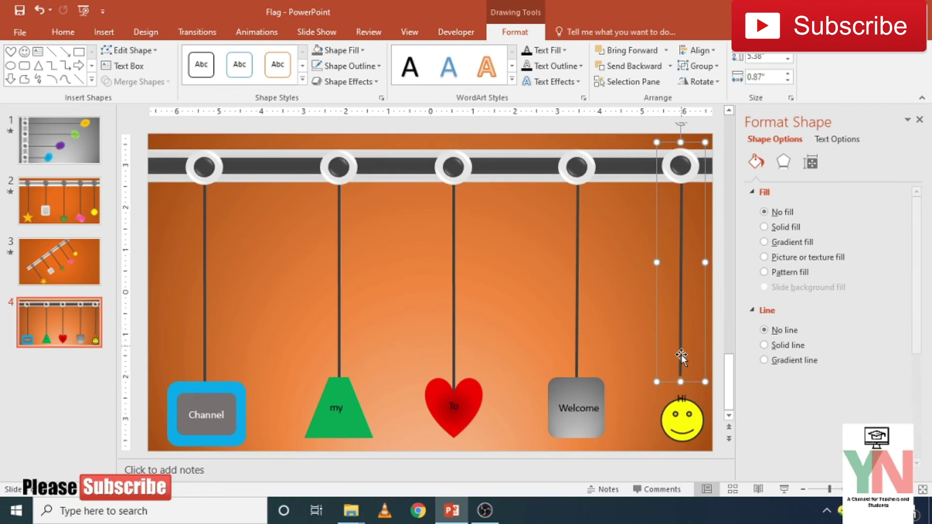
right_click(683, 273)
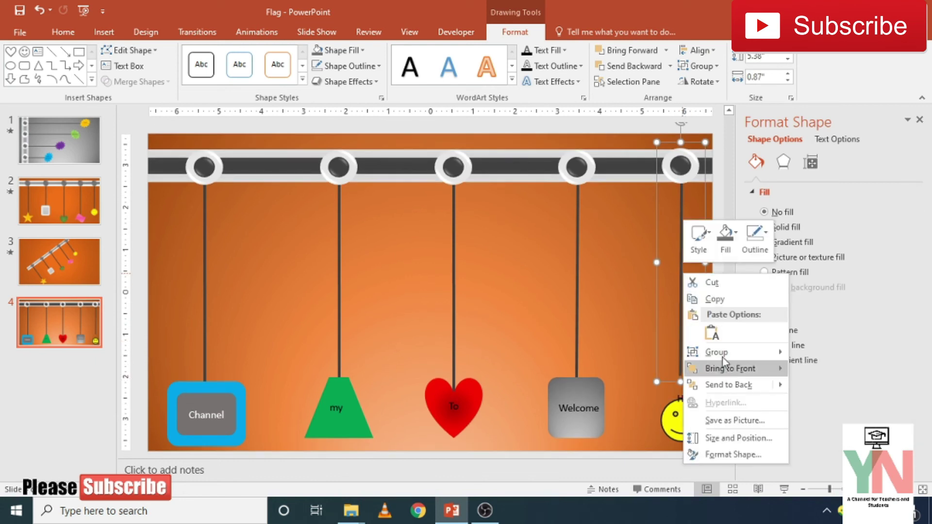
mouse_move(732, 351)
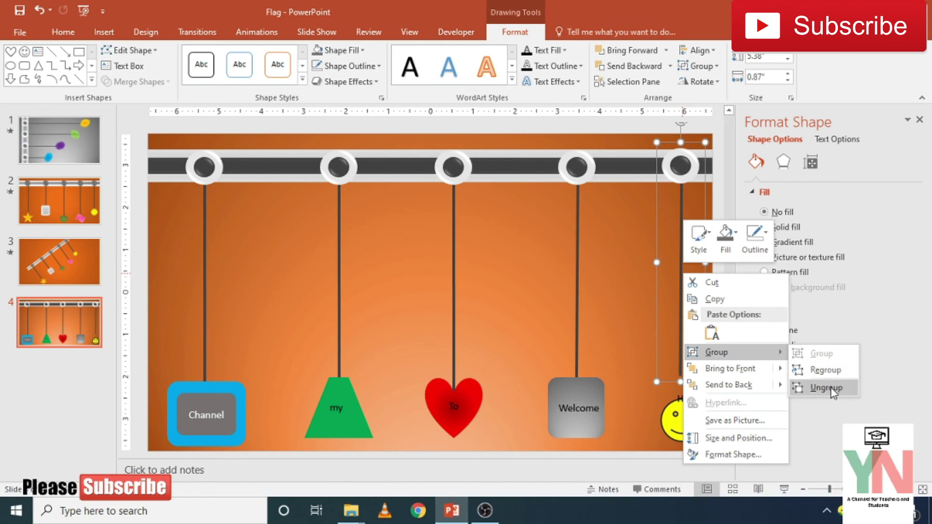
left_click(825, 387)
left_click(651, 248)
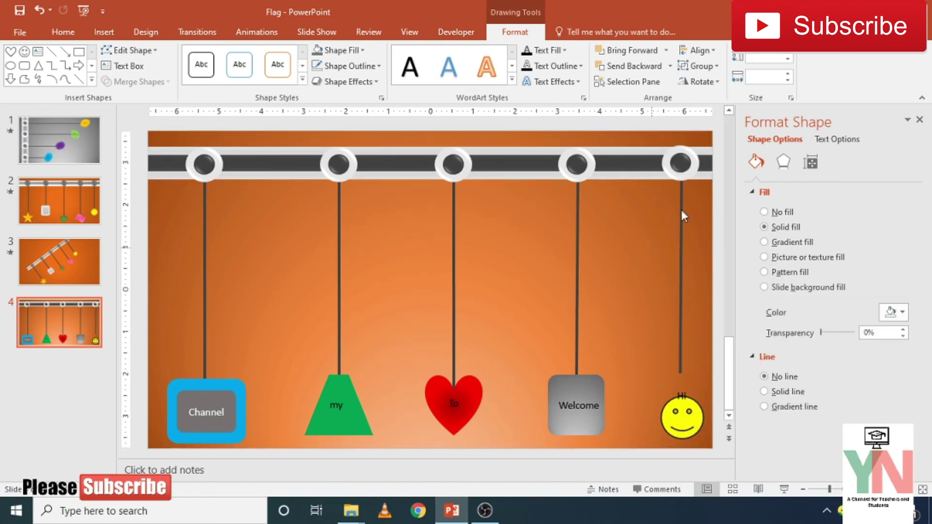
left_click(681, 211)
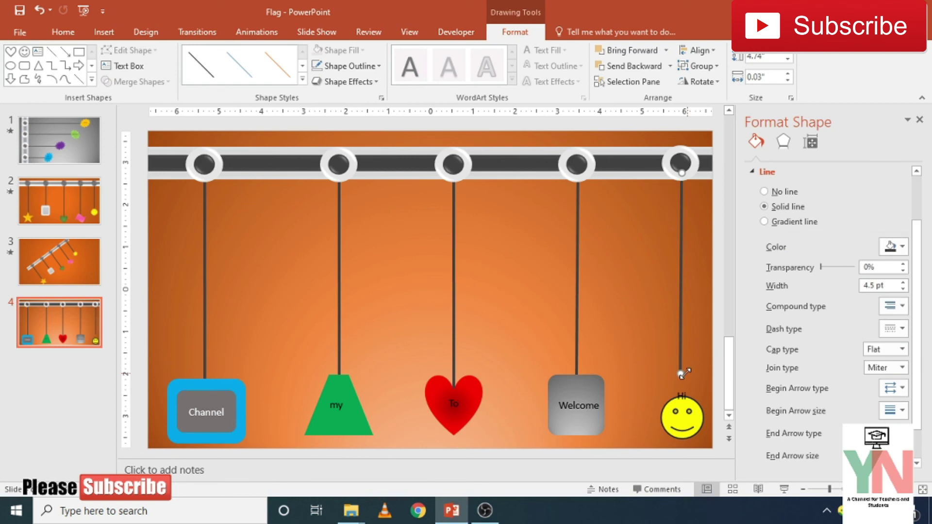
left_click_drag(681, 374, 683, 389)
left_click_drag(683, 392, 682, 397)
Move 'Hi' onto the smiley's face and attach the string's end to its top.
left_click(695, 432)
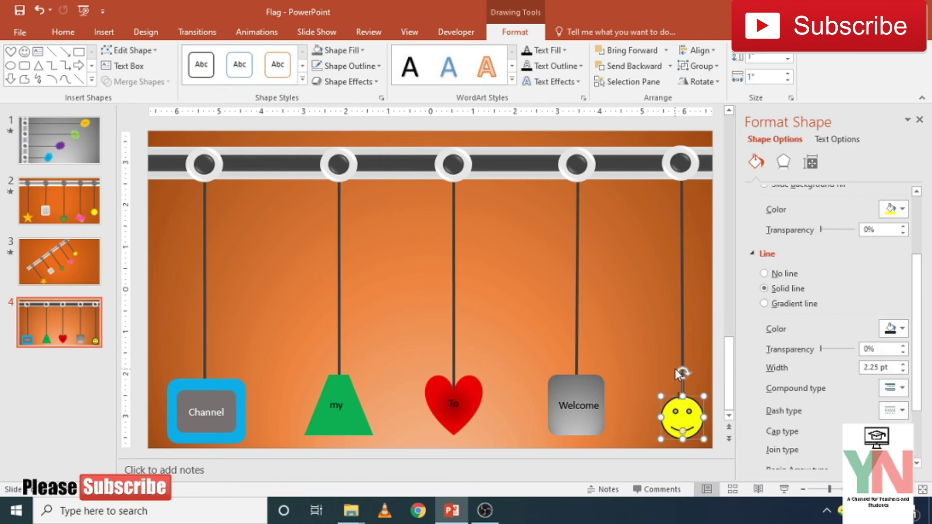
left_click(675, 368)
left_click(682, 392)
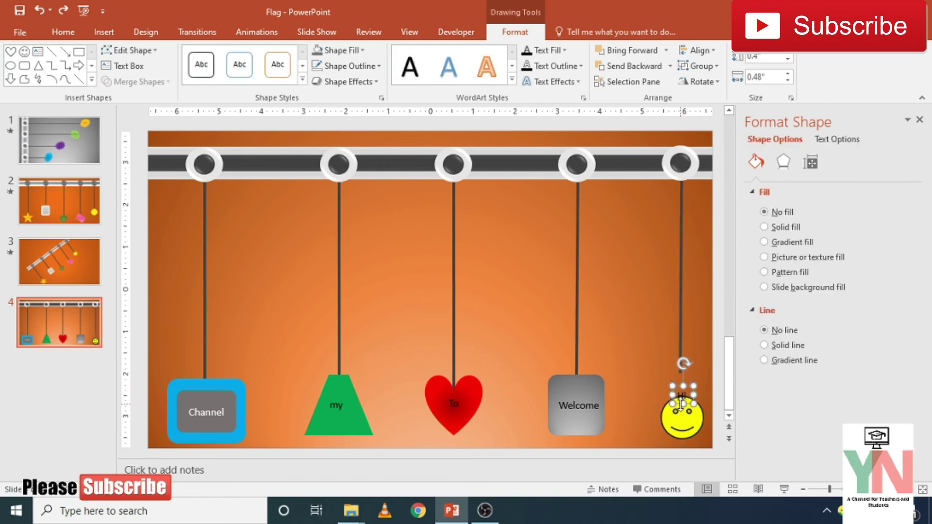
left_click_drag(681, 397, 679, 421)
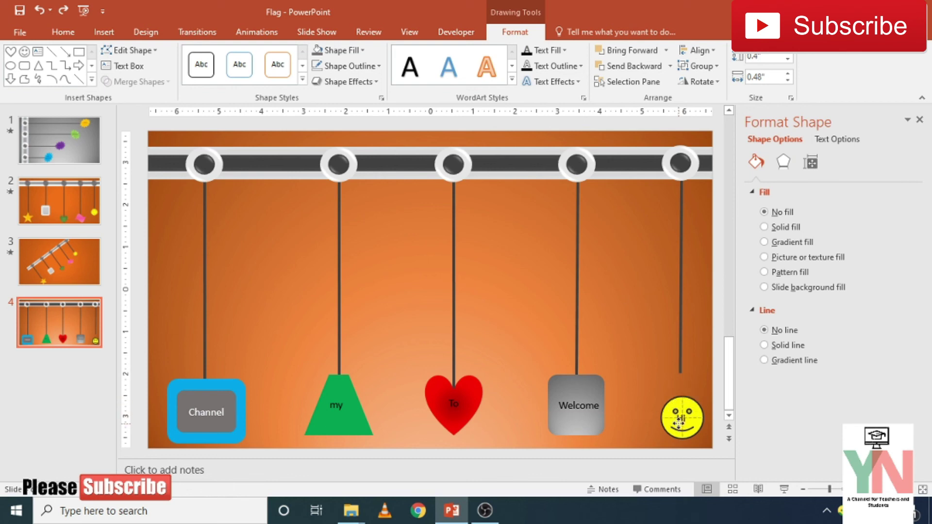
left_click(680, 373)
left_click_drag(679, 372, 682, 397)
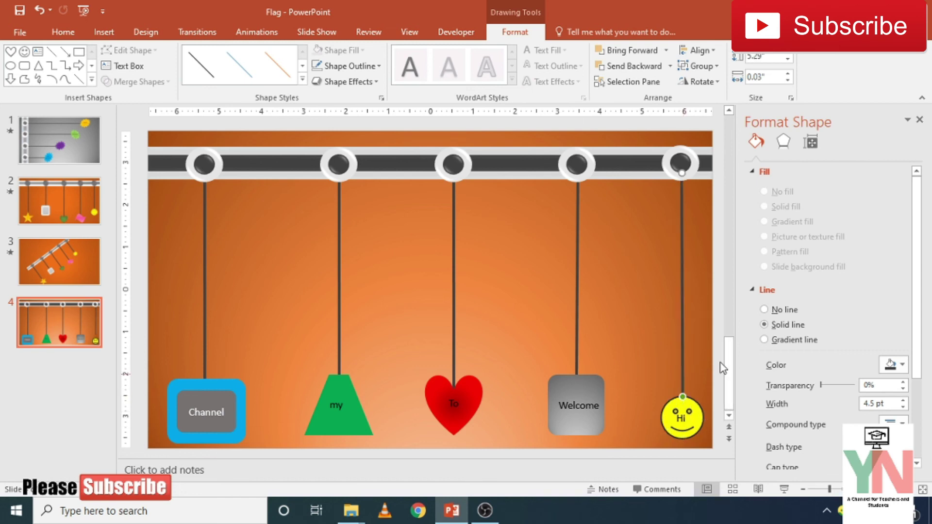
Group the smiley, its string and the rightmost ring together.
left_click(694, 419)
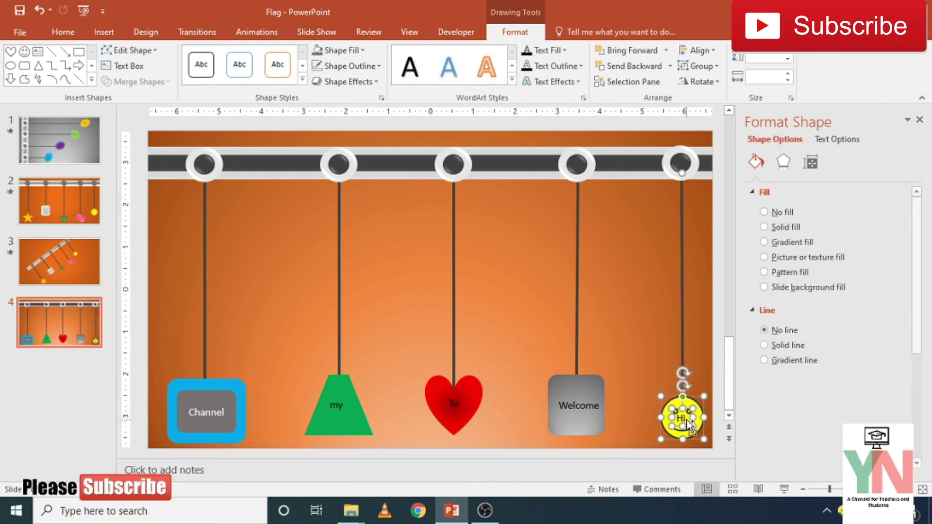
left_click(697, 173, "shift")
right_click(697, 174)
mouse_move(730, 251)
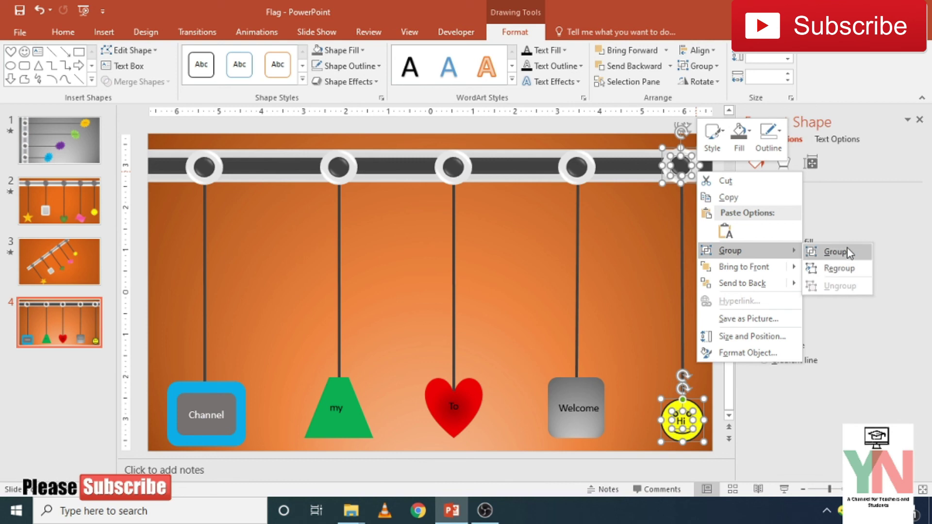
left_click(847, 252)
left_click(647, 329)
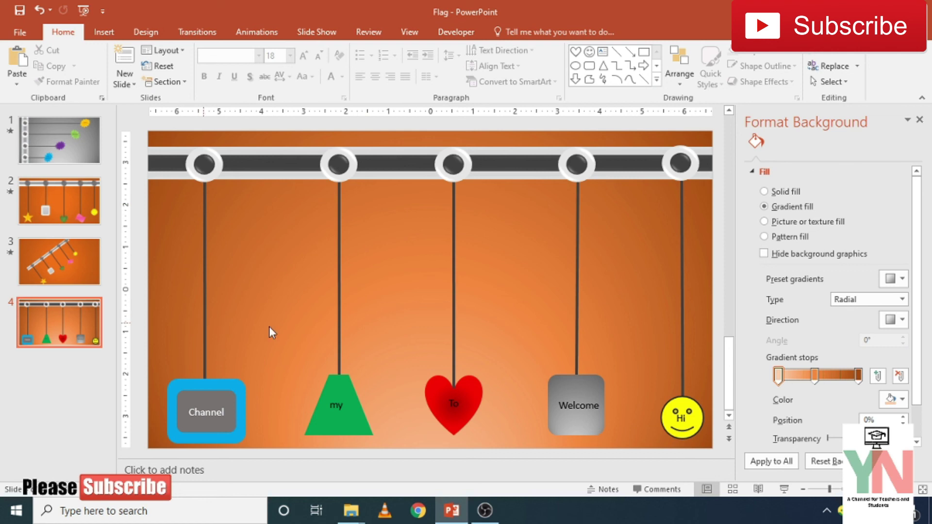
Give the smiley group a Fly In entrance From Left and show the Animation Pane.
left_click(689, 169)
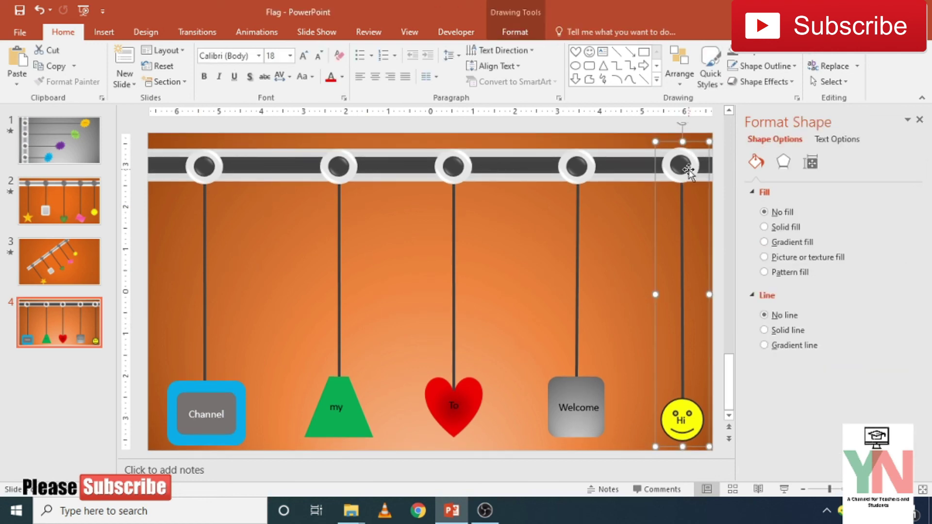
left_click(263, 34)
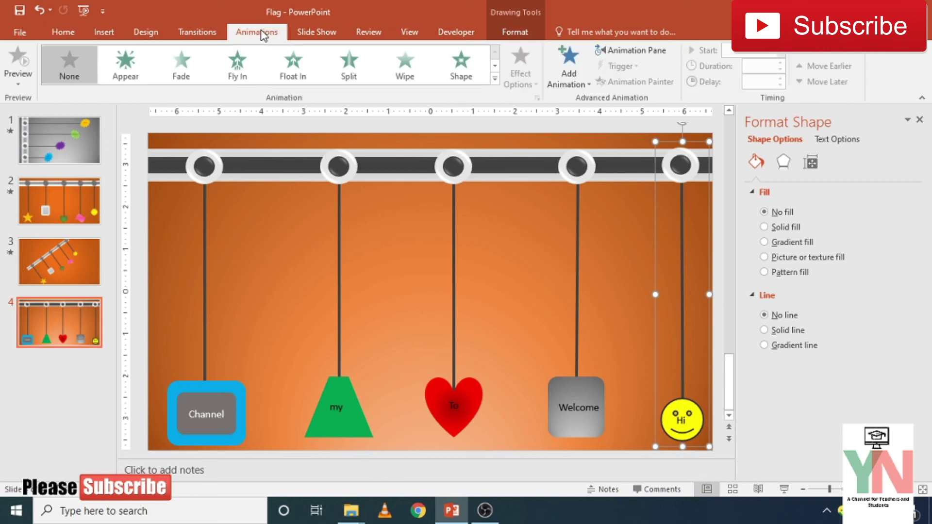
left_click(238, 68)
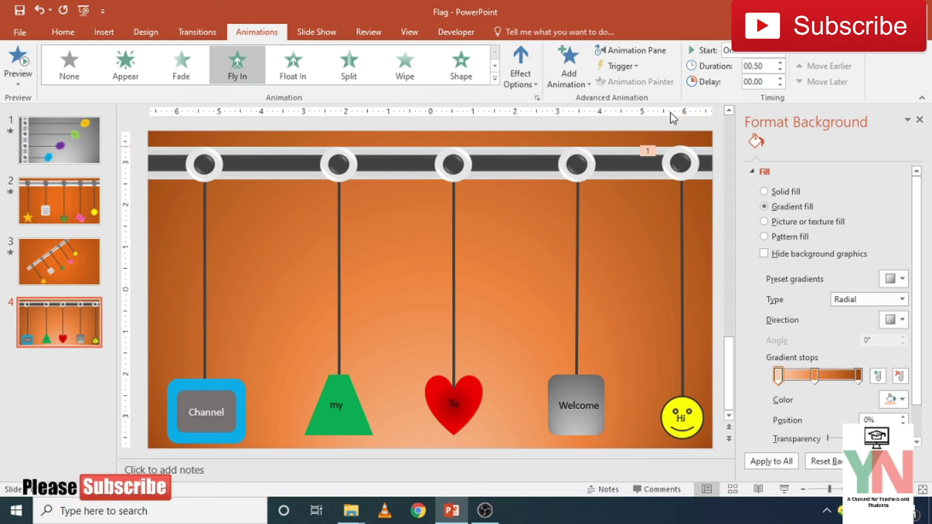
left_click(534, 79)
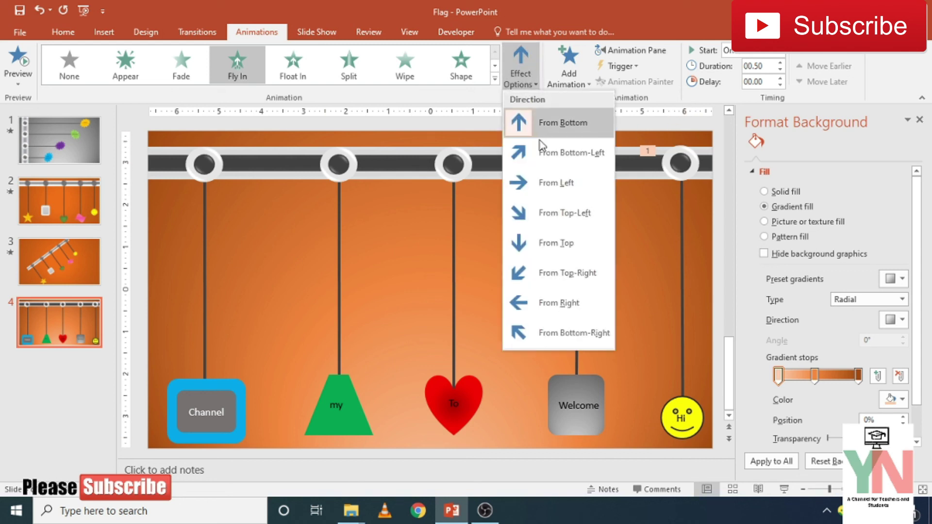
left_click(546, 193)
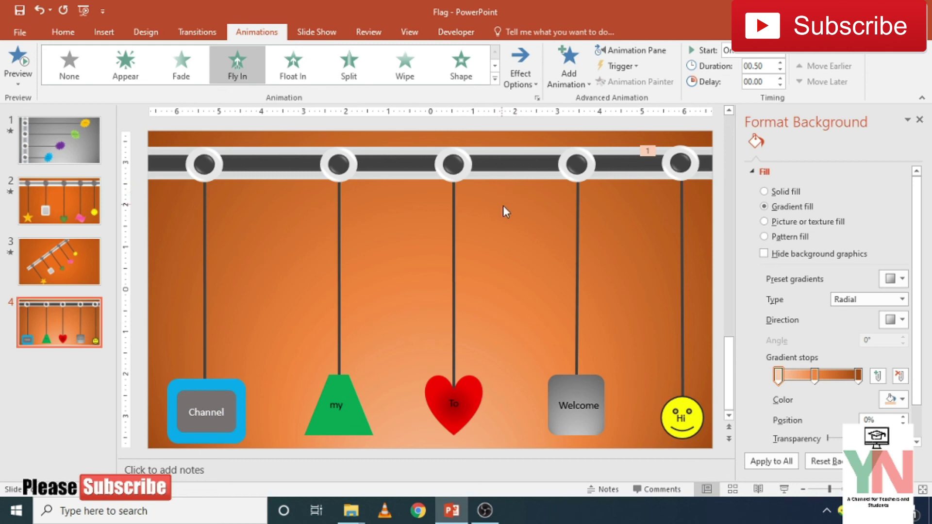
left_click(649, 51)
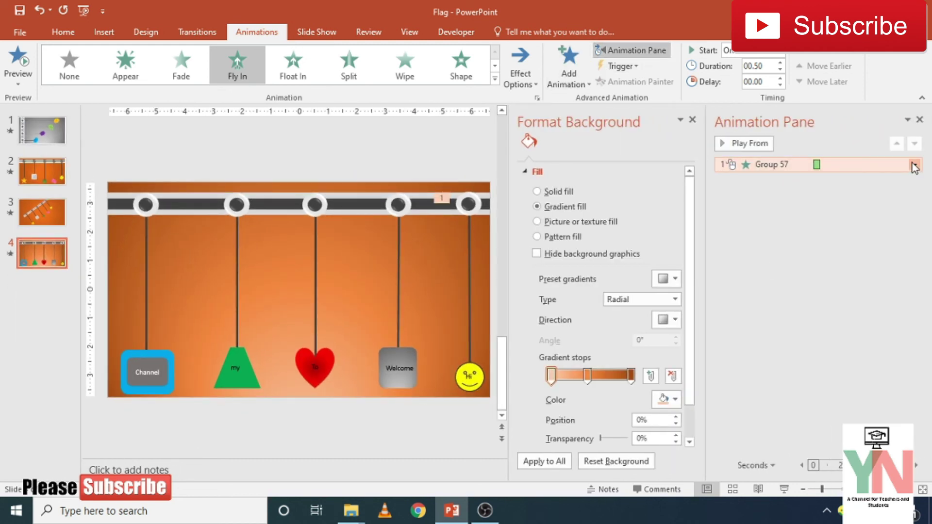
Set Group 57's fly-in duration to 2 seconds in its effect settings.
left_click(915, 165)
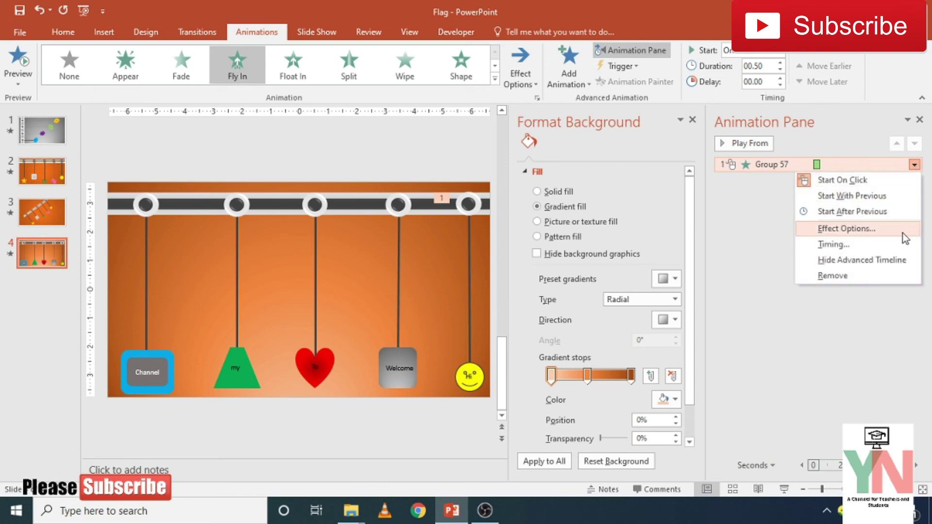
left_click(859, 232)
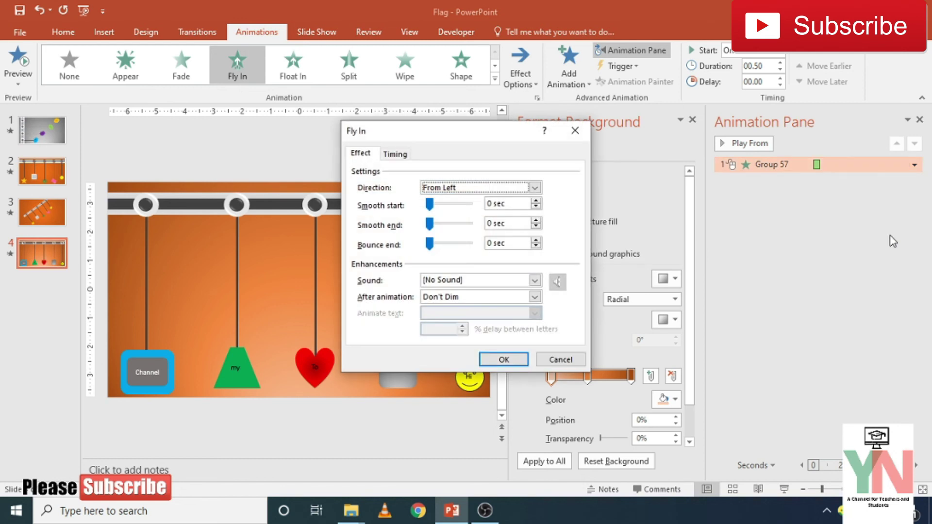
left_click(394, 154)
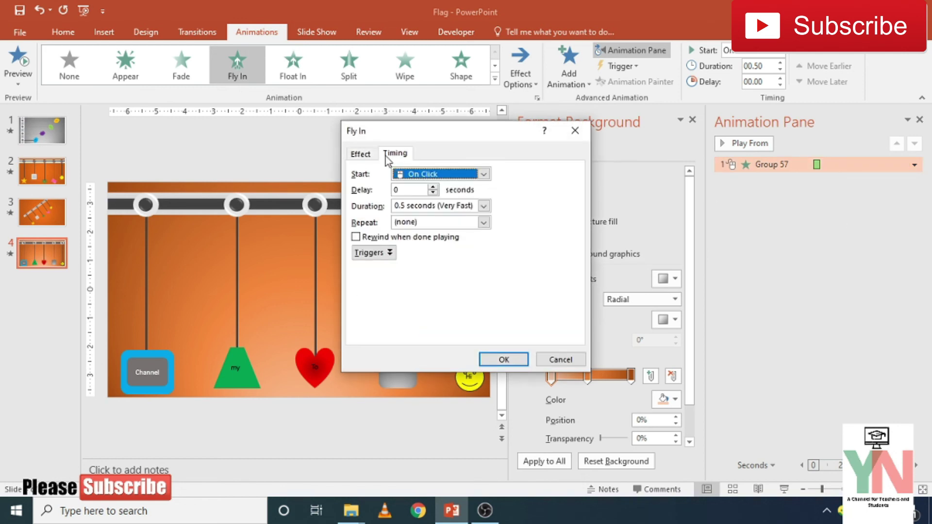
left_click(484, 206)
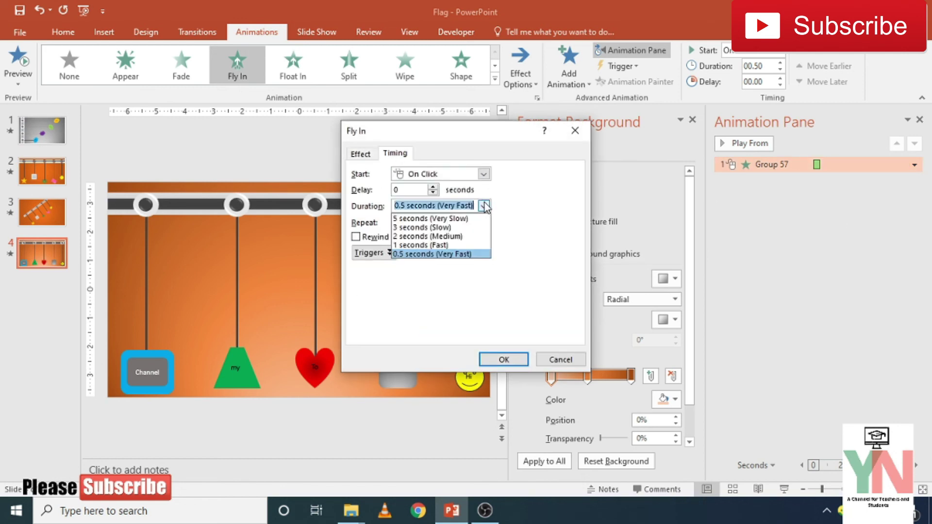
left_click(440, 236)
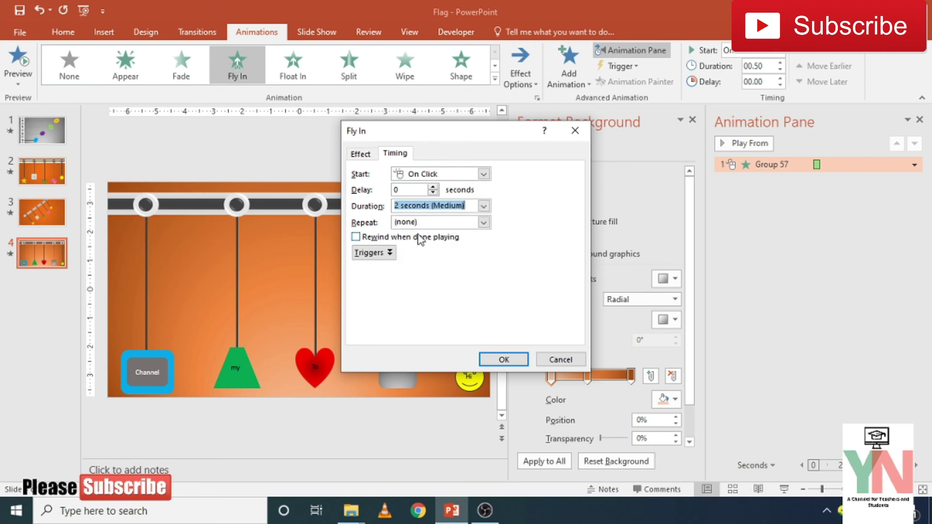
Set the fly-in's bounce end to 0.5 seconds and confirm the settings.
left_click(361, 155)
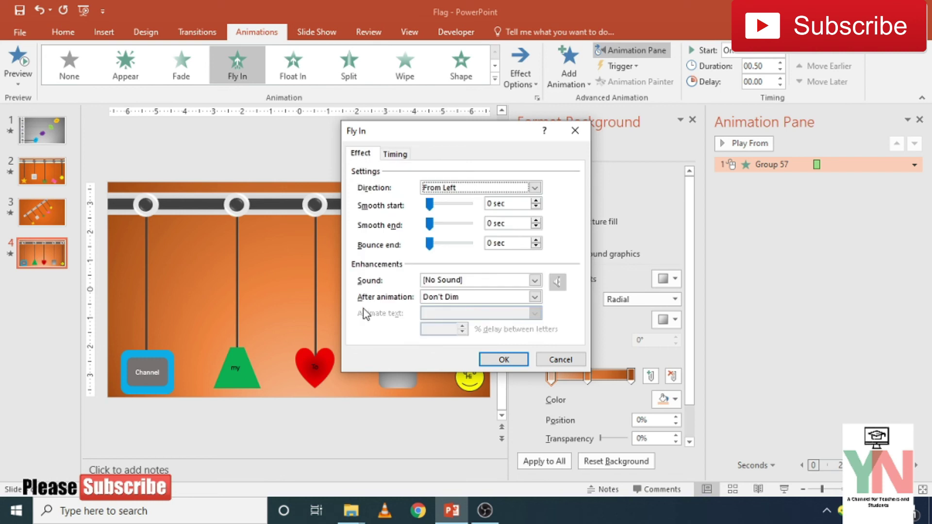
double_click(492, 243)
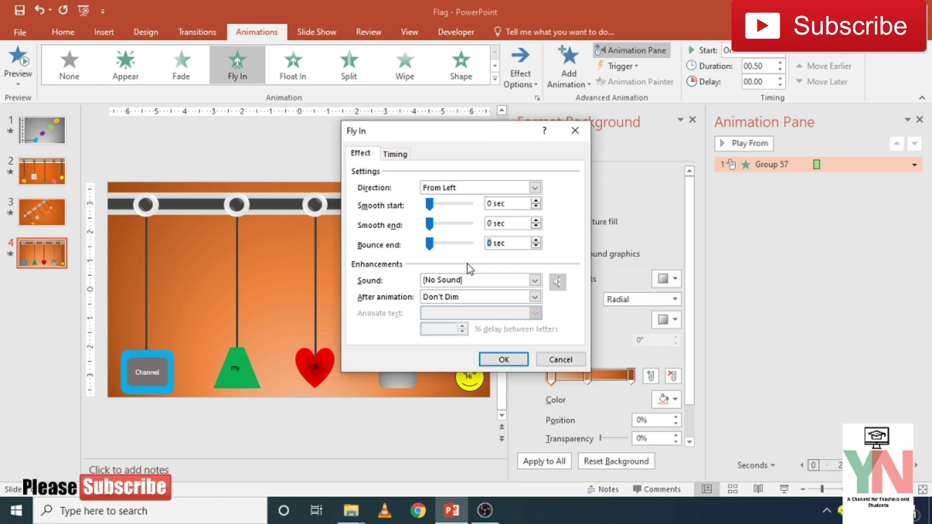
left_click(536, 240)
left_click(536, 240)
left_click(536, 241)
left_click(536, 241)
left_click(536, 241)
left_click(536, 241)
left_click(536, 247)
left_click(536, 247)
left_click(500, 243)
type("5")
left_click(510, 362)
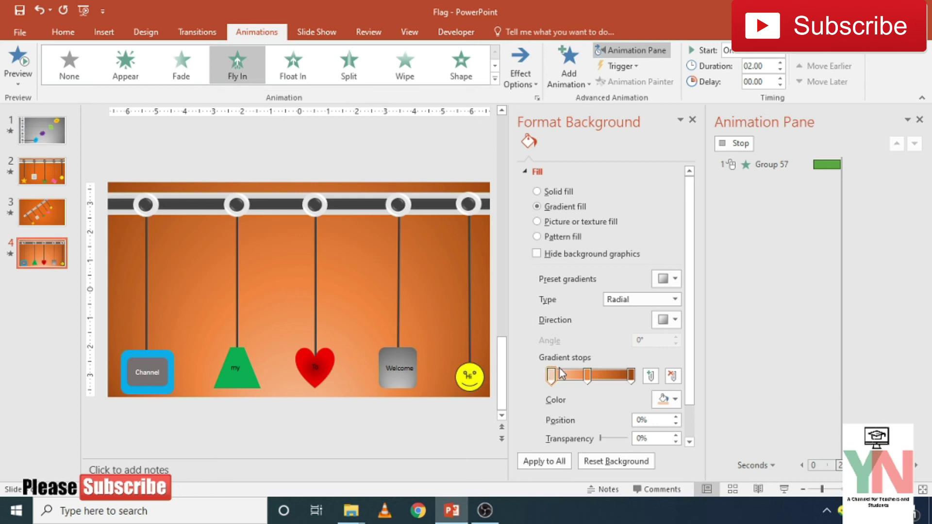
Close the Format Background pane and paint the smiley's fly-in onto the Welcome tag.
left_click(693, 120)
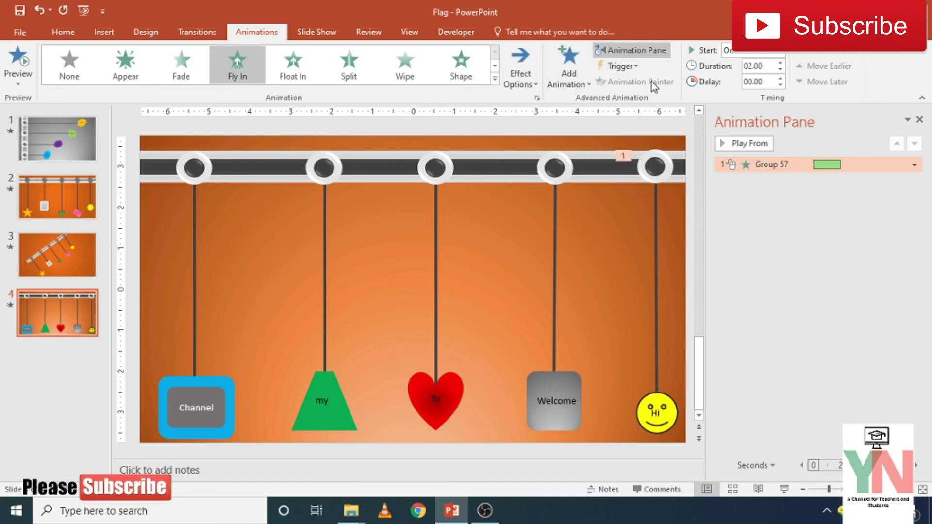
left_click(556, 171)
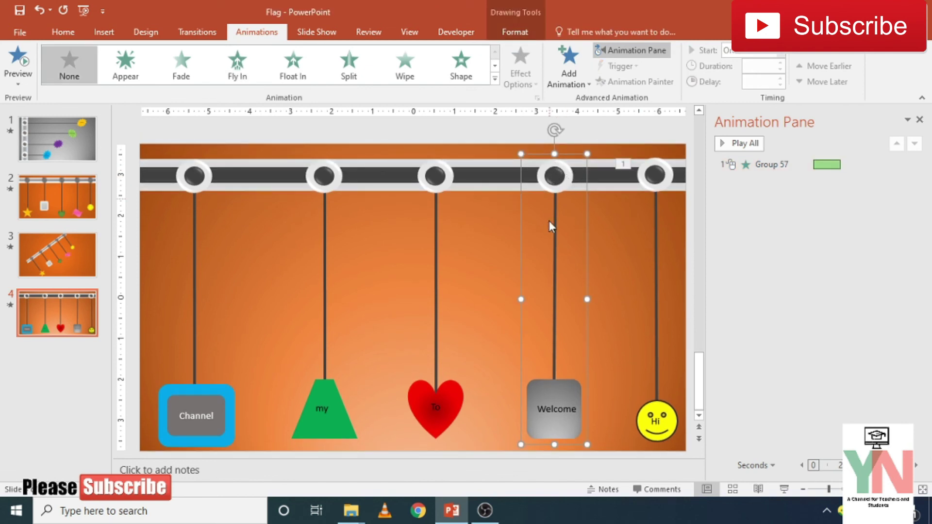
left_click(657, 184)
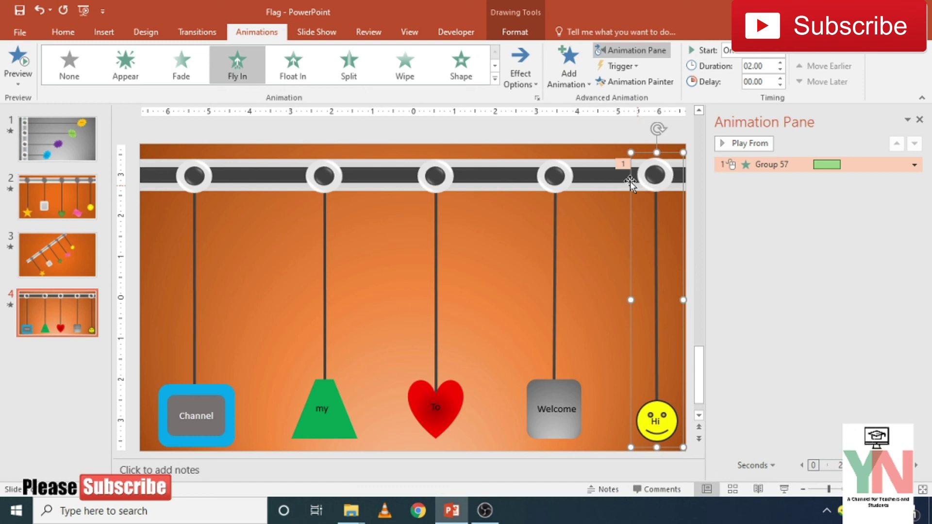
left_click(631, 85)
left_click(557, 182)
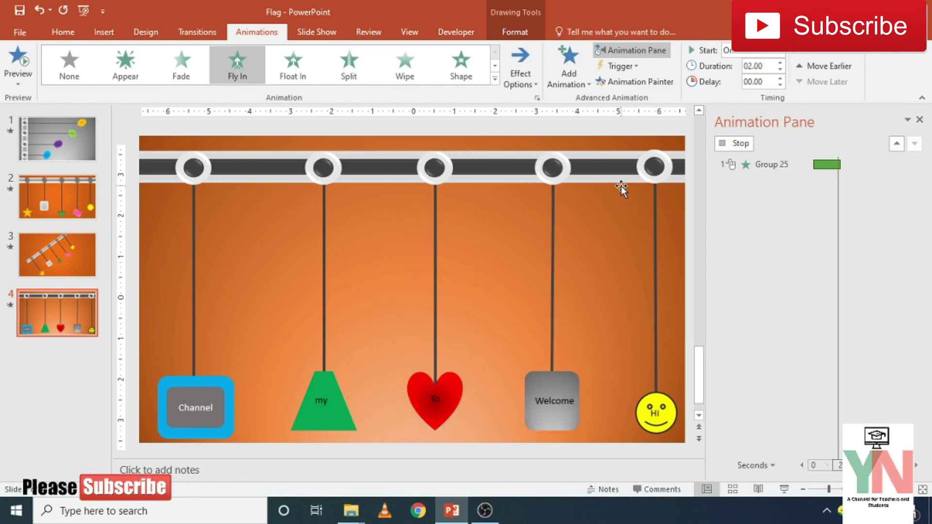
Paint the same fly-in onto the To heart, my and Channel tags in turn.
left_click(662, 175)
left_click(631, 83)
left_click(438, 187)
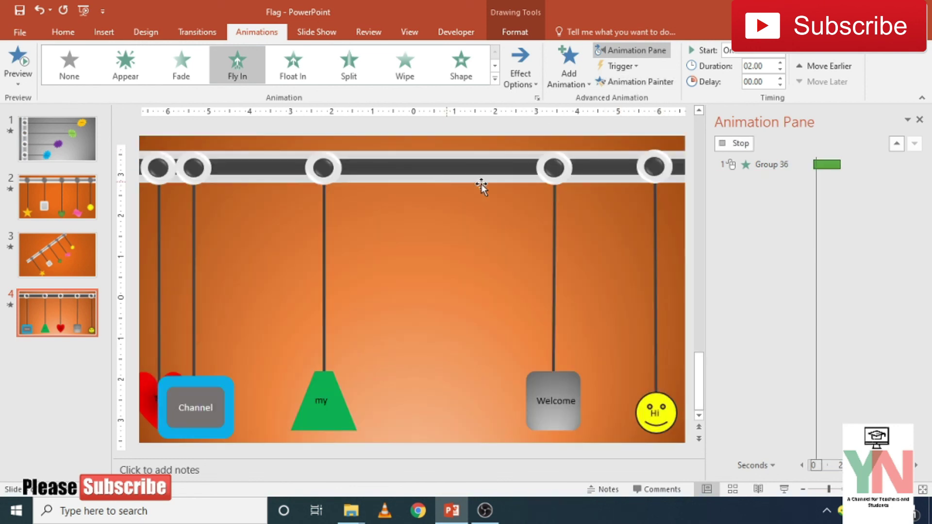
left_click(652, 82)
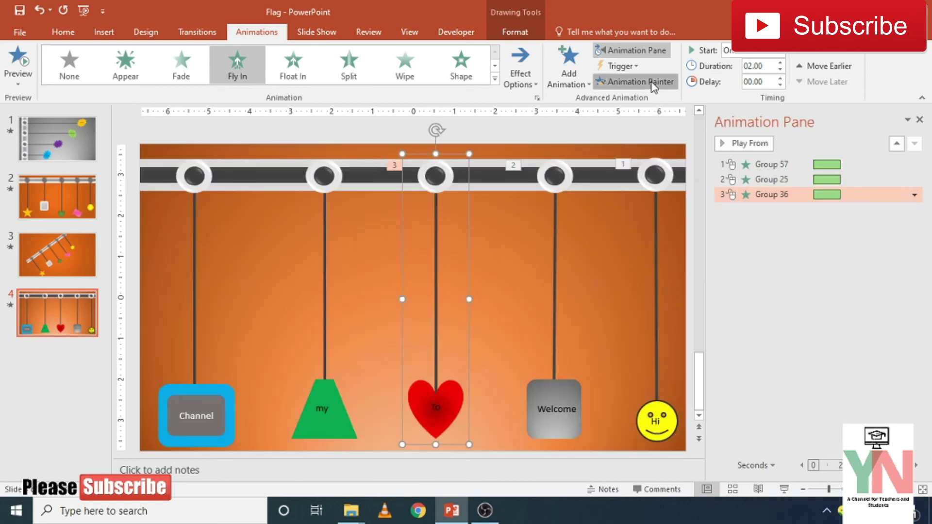
left_click(323, 181)
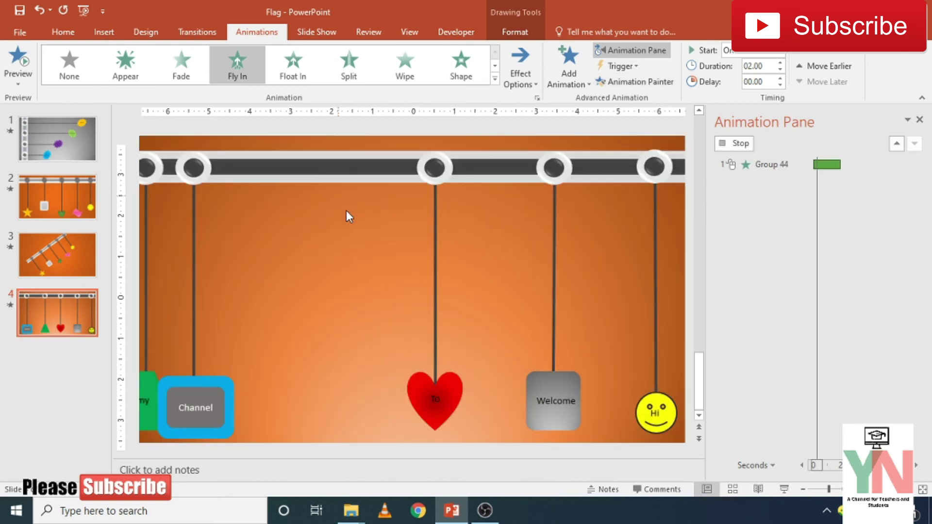
left_click(653, 83)
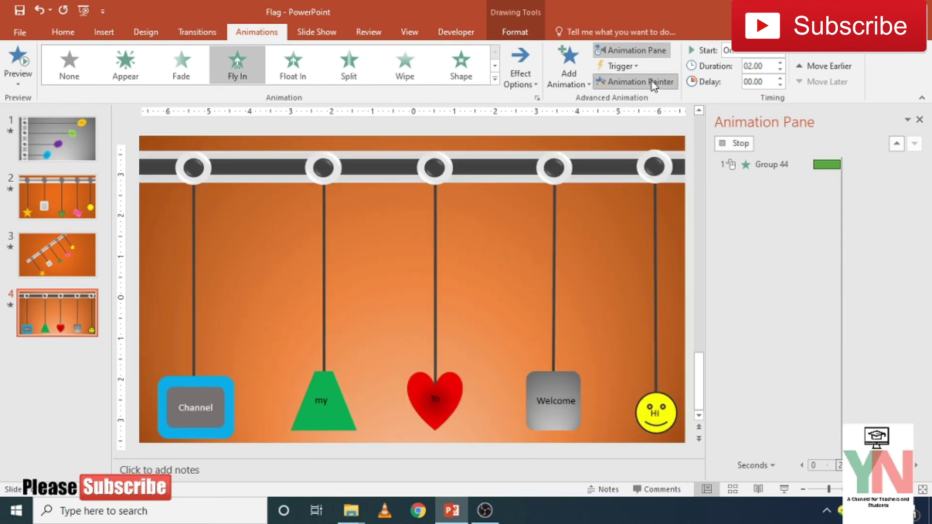
left_click(194, 178)
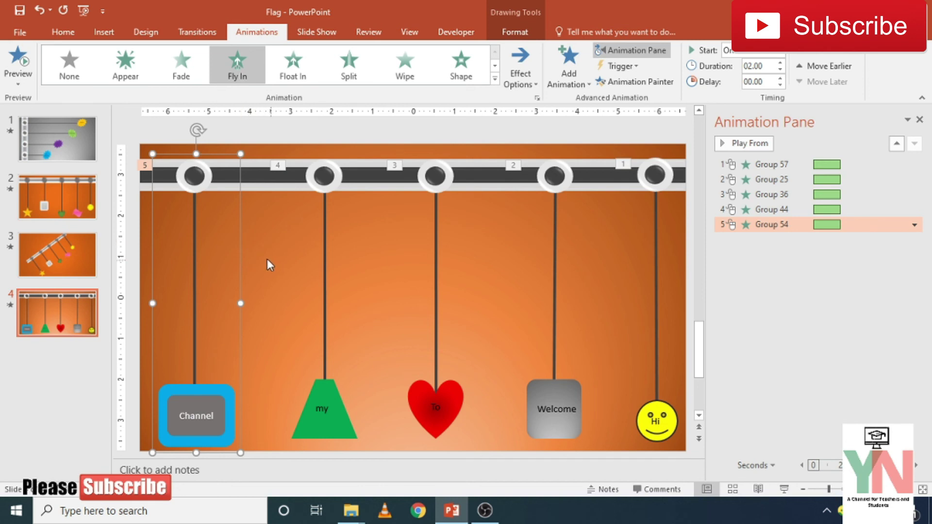
Start the slide show from slide 4 and advance to fly in the smiley tag.
left_click(783, 489)
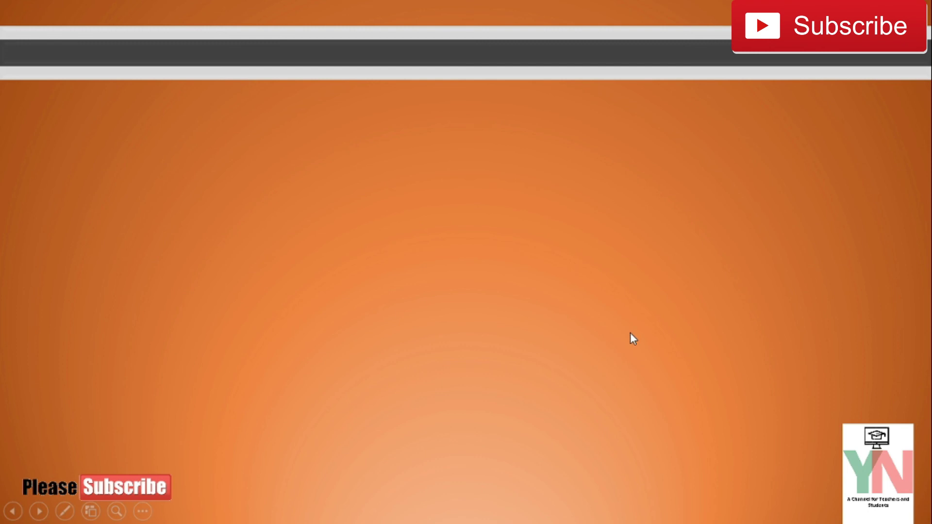
left_click(692, 362)
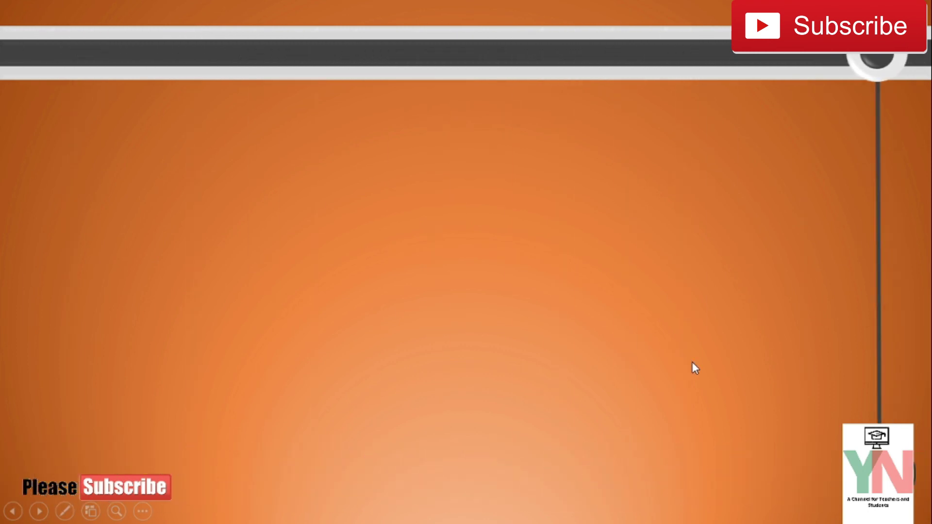